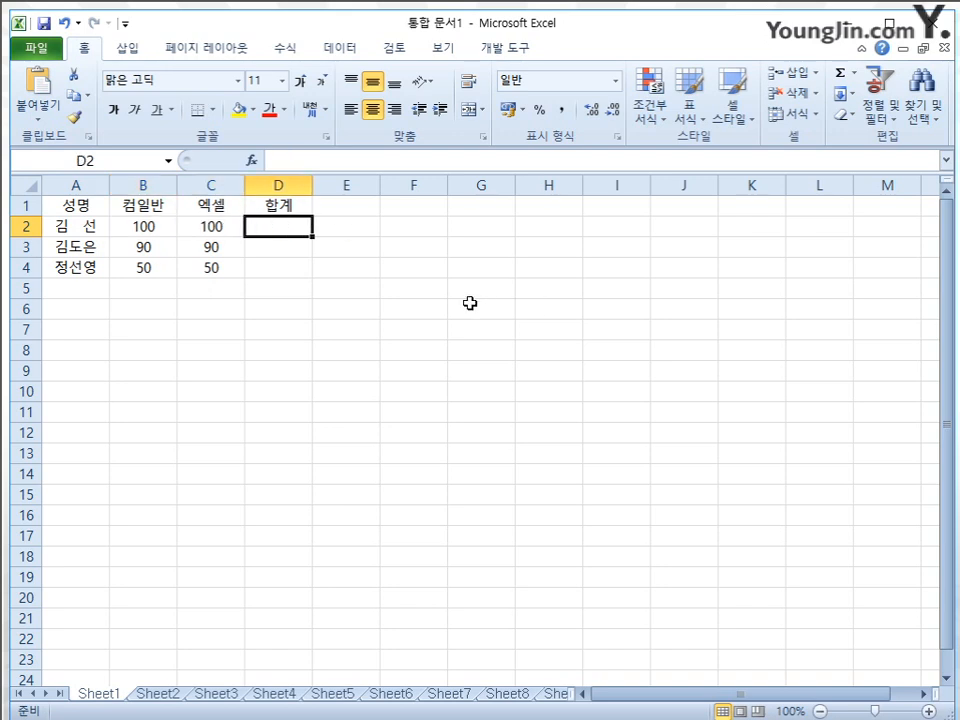
Enter the formula =100+100 in cell D2 as the first row's total
text(=)
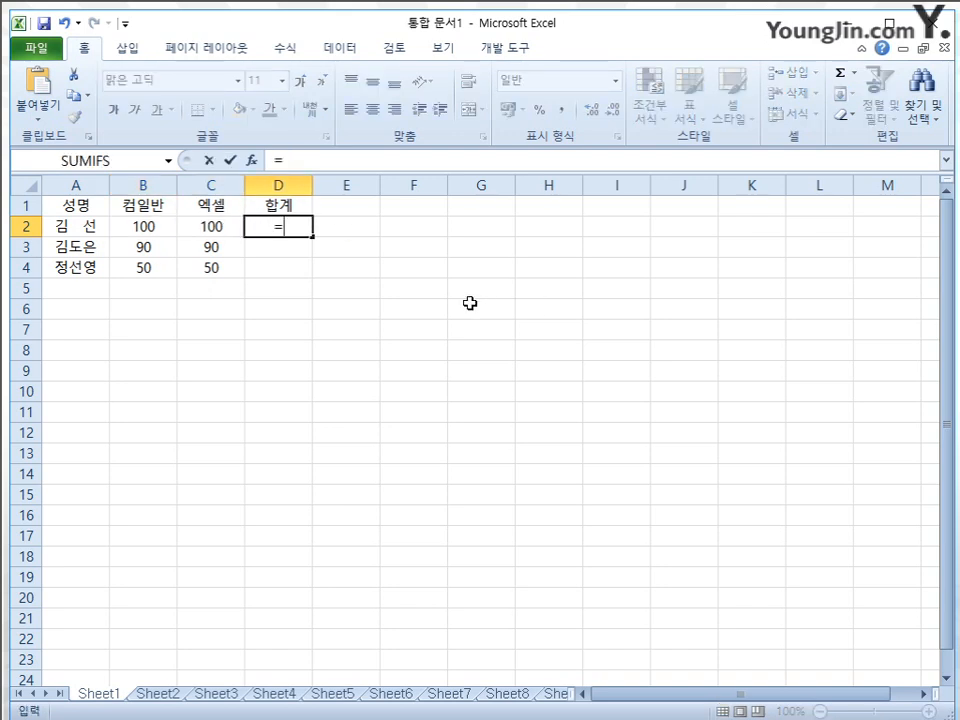
text(100)
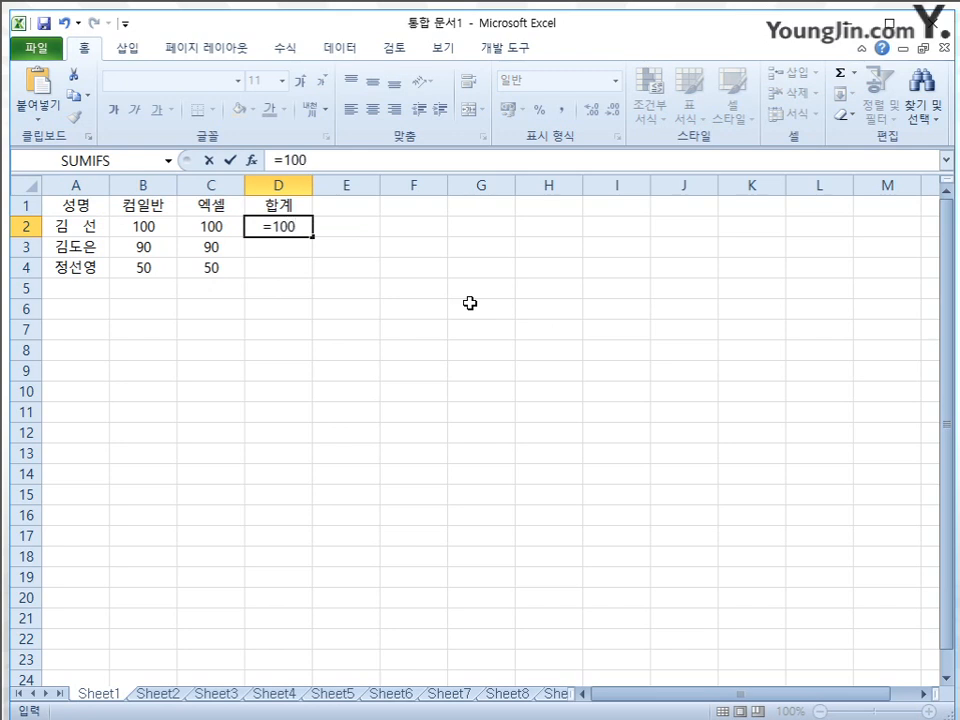
text(+100)
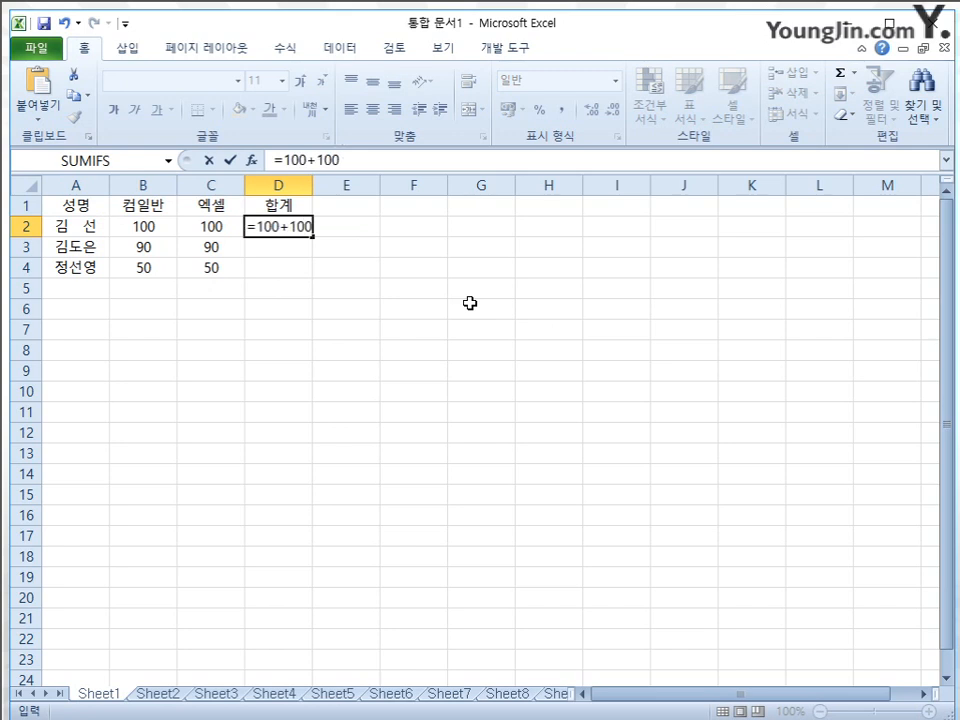
key(Return)
key(Up)
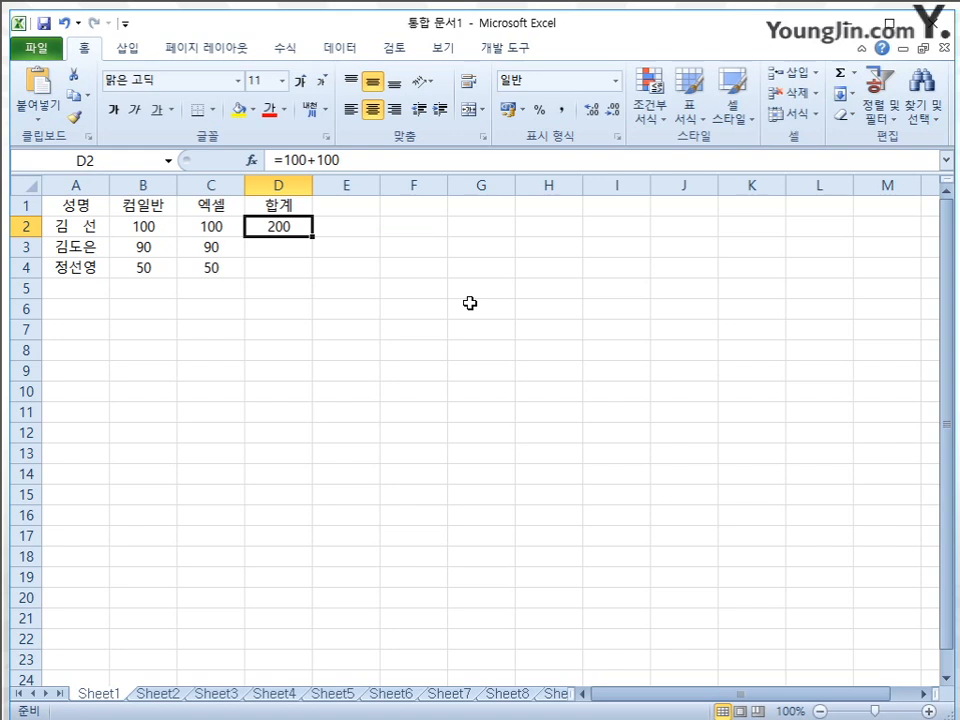
Enter the formula =90+90 in cell D3 as the second row's total
click(298, 246)
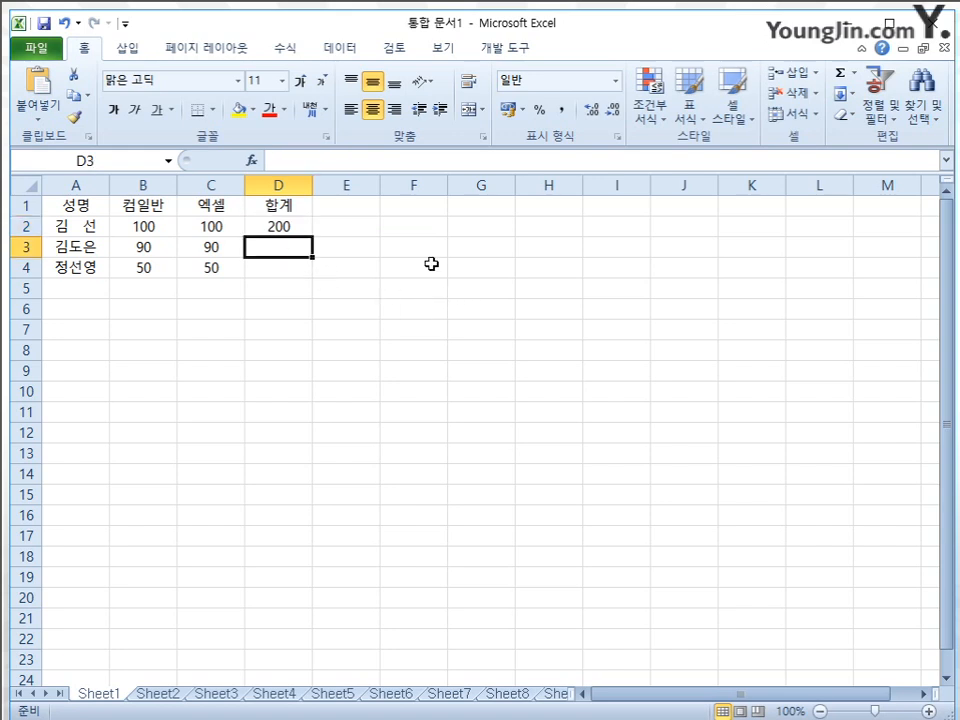
text(=)
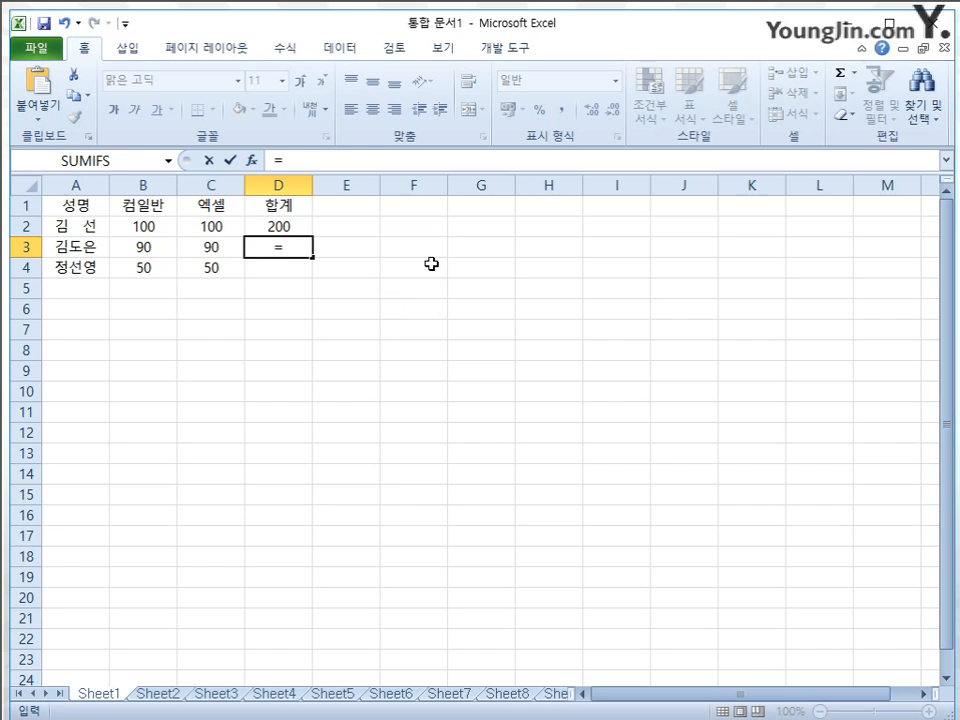
text(90+90)
key(Return)
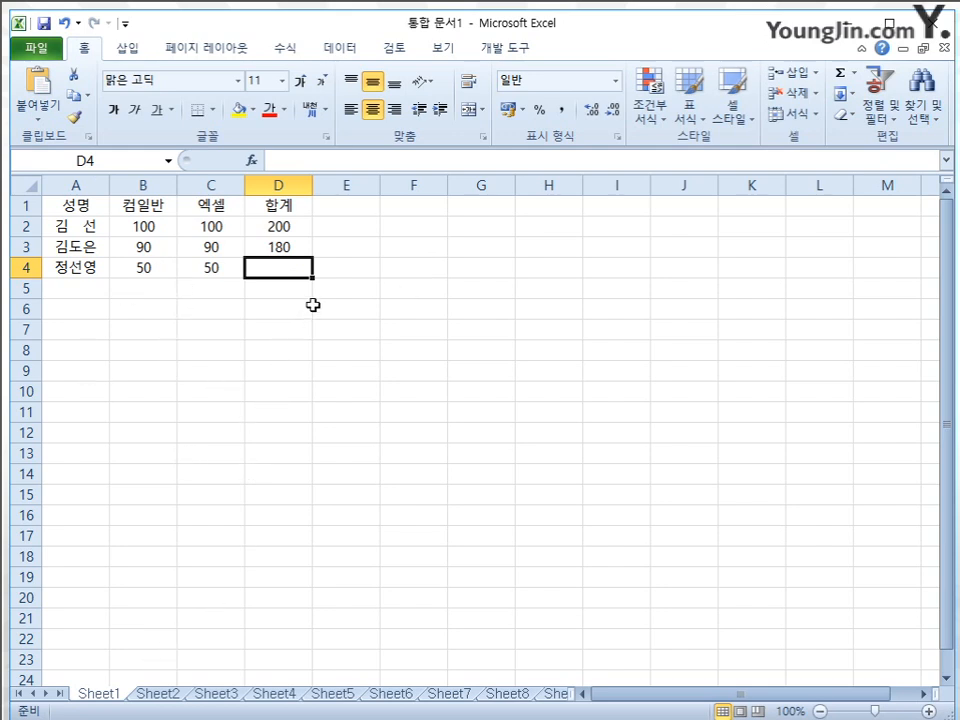
Clear the constant-based total formulas from cells D2 and D3
click(284, 229)
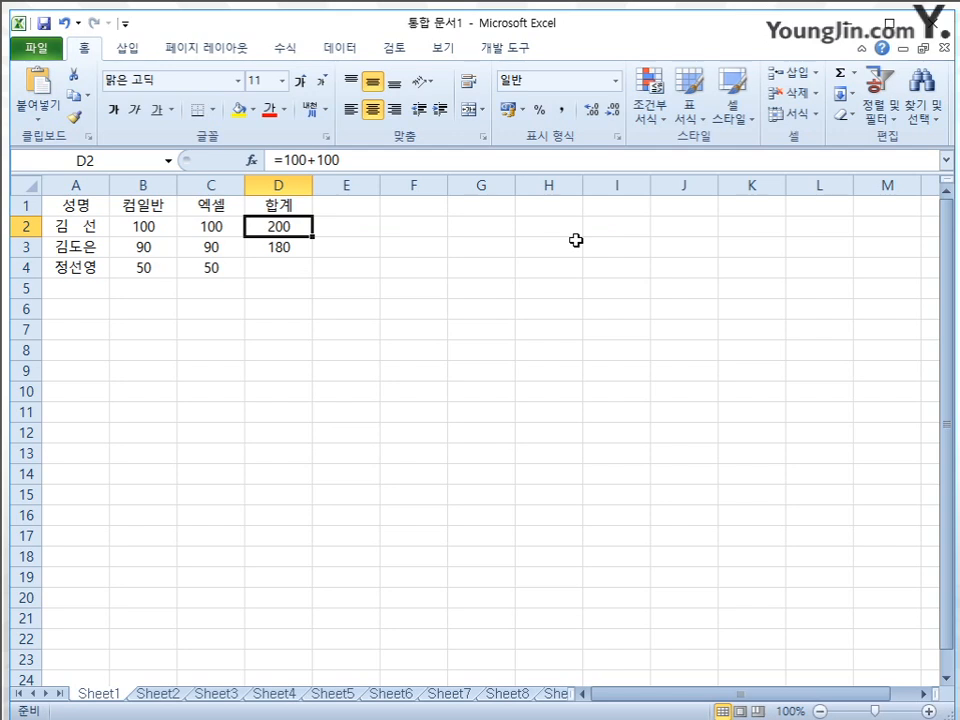
key(Delete)
key(Down)
key(Delete)
Enter the formula =B2+C2 in cell D2, using cell references for the first row's two scores
key(Up)
text(=)
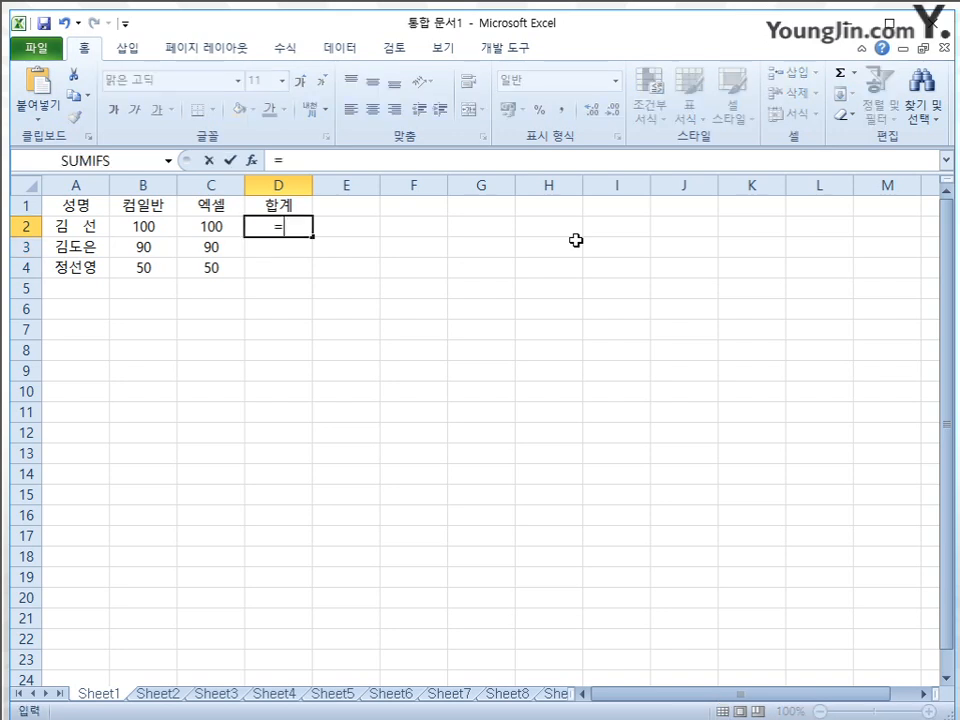
click(147, 226)
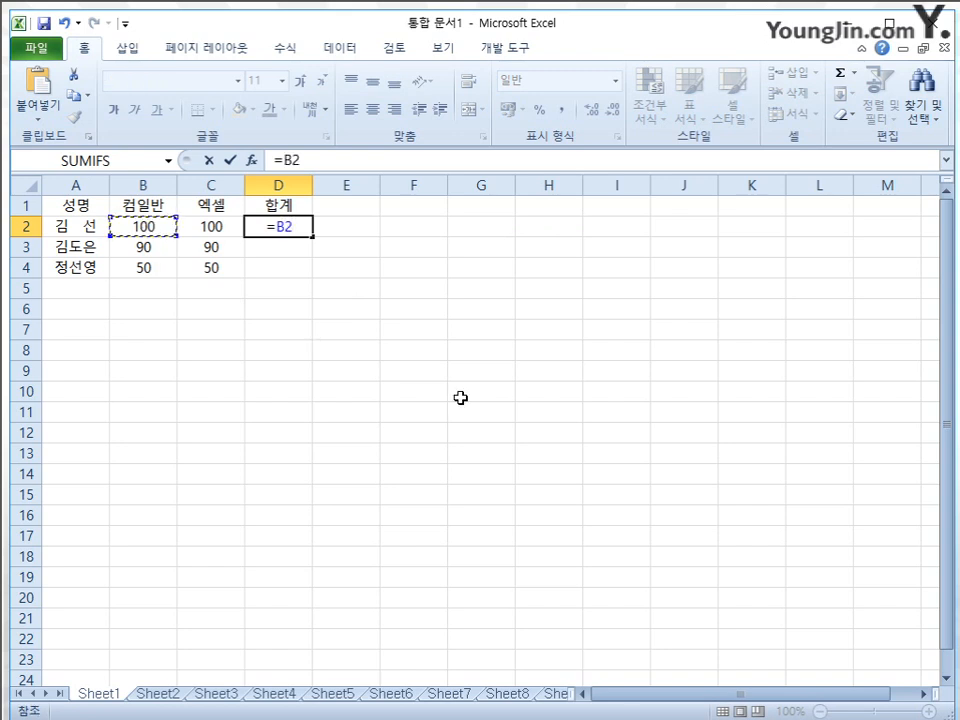
text(+)
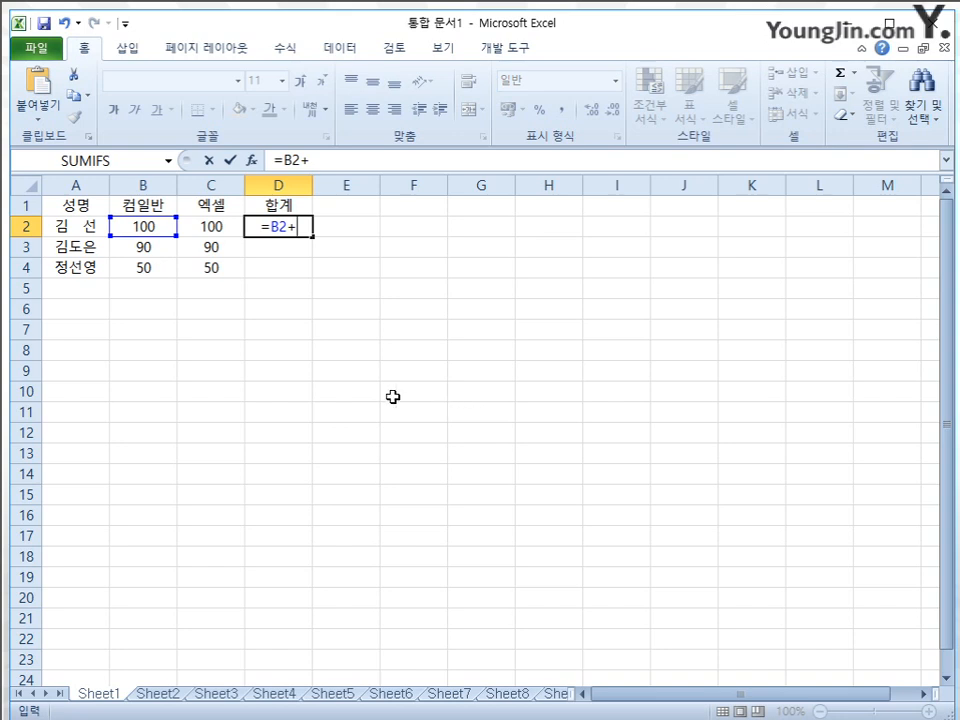
click(221, 230)
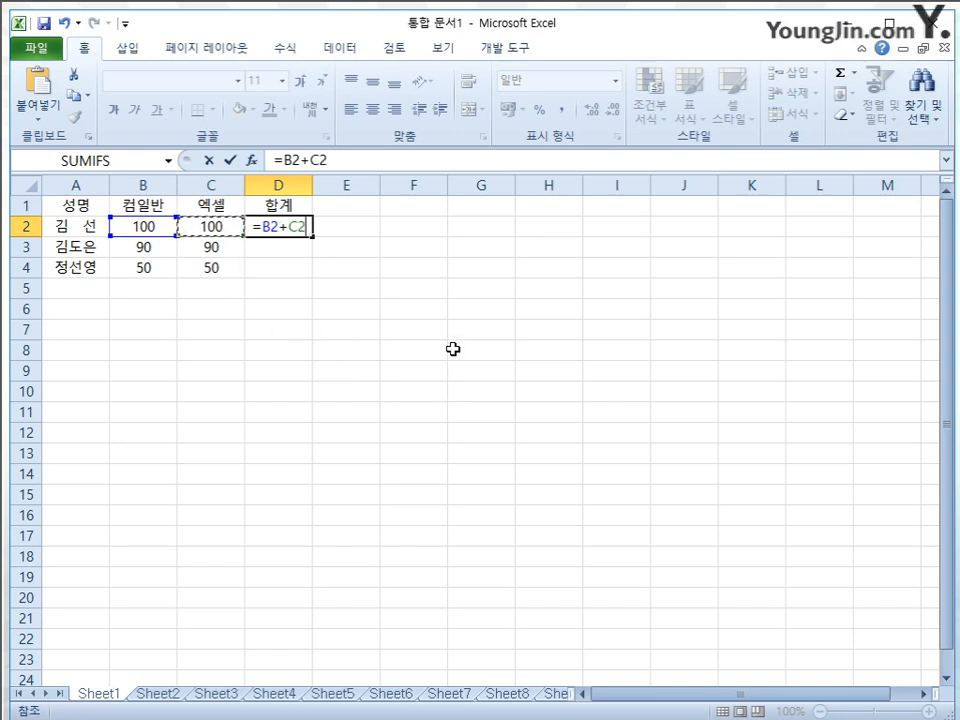
key(Return)
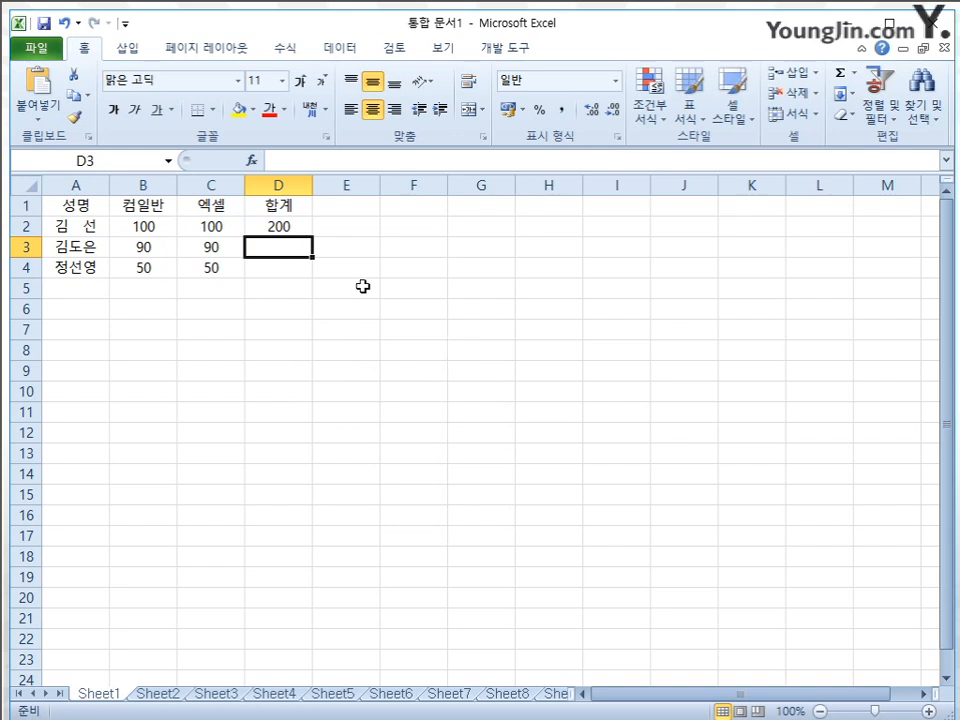
Fill the total formula from D2 down to D4
click(296, 228)
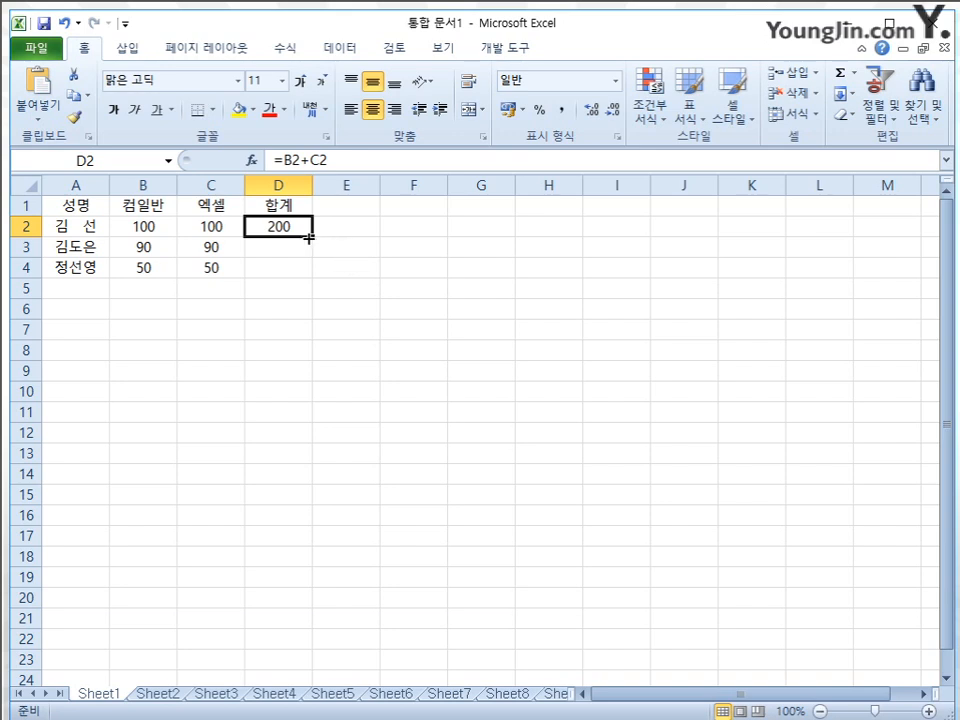
drag(313, 237, 317, 274)
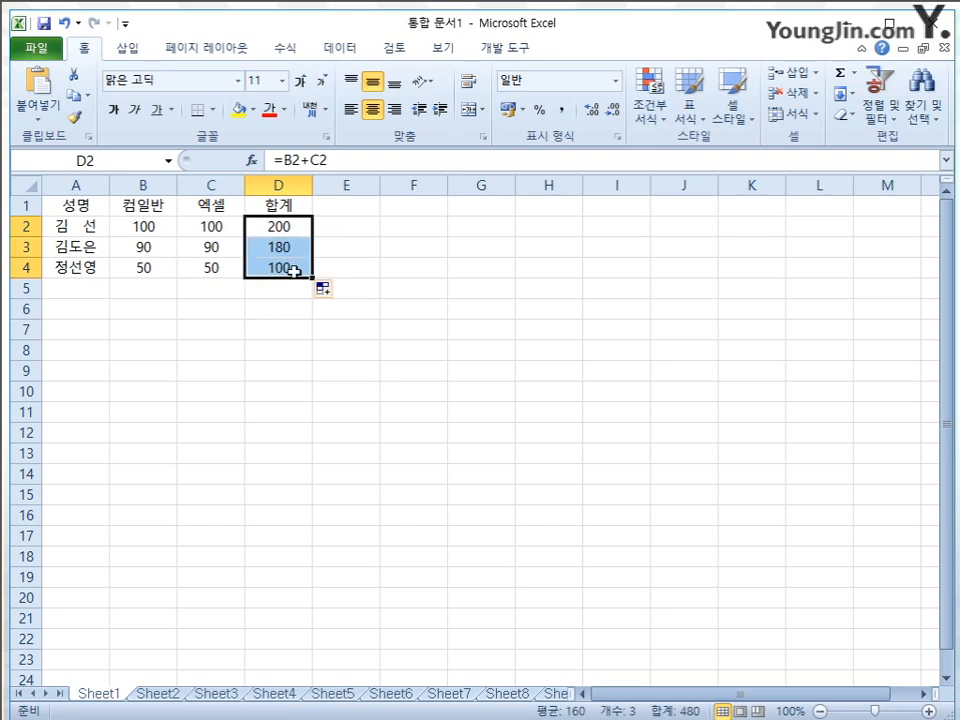
click(436, 246)
Inspect the formulas in D2, D3 and D4 to compare their relative cell references row by row
click(289, 228)
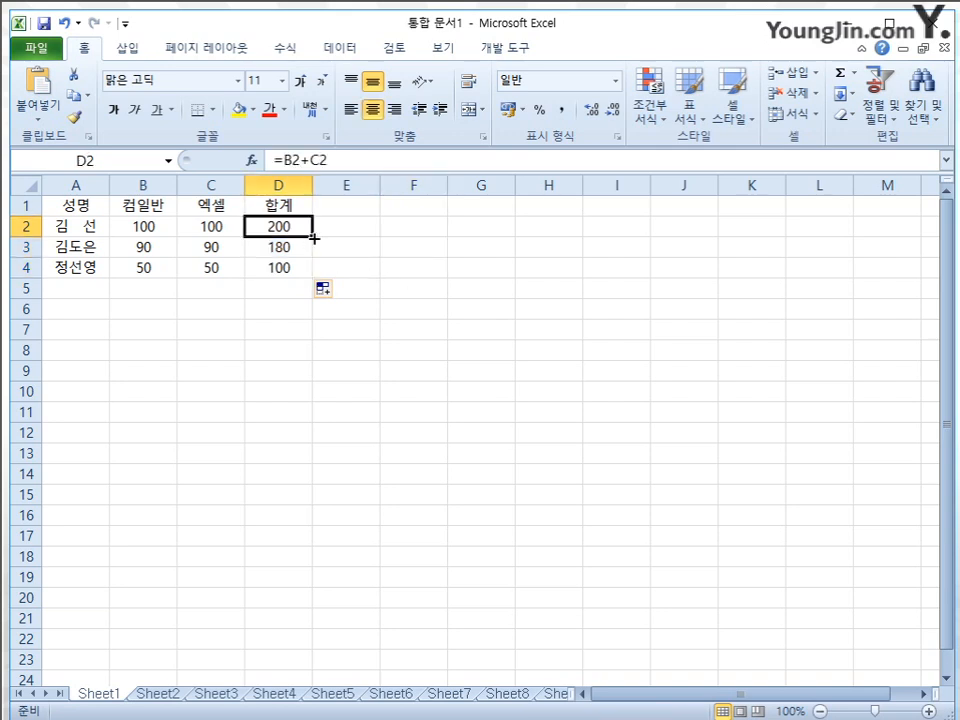
click(465, 270)
click(302, 232)
click(299, 250)
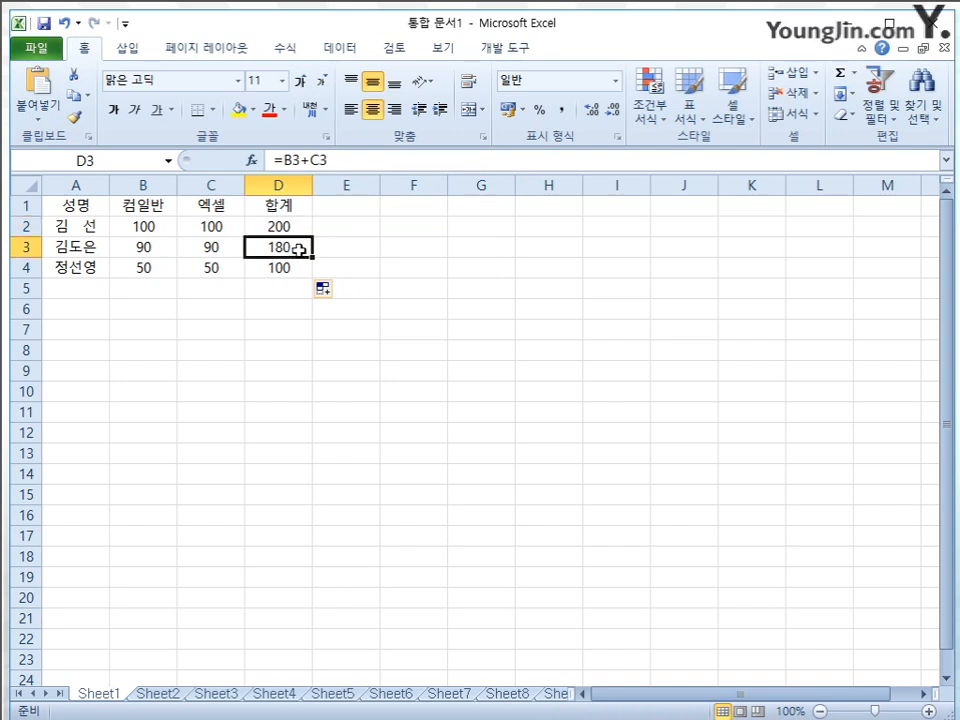
click(302, 267)
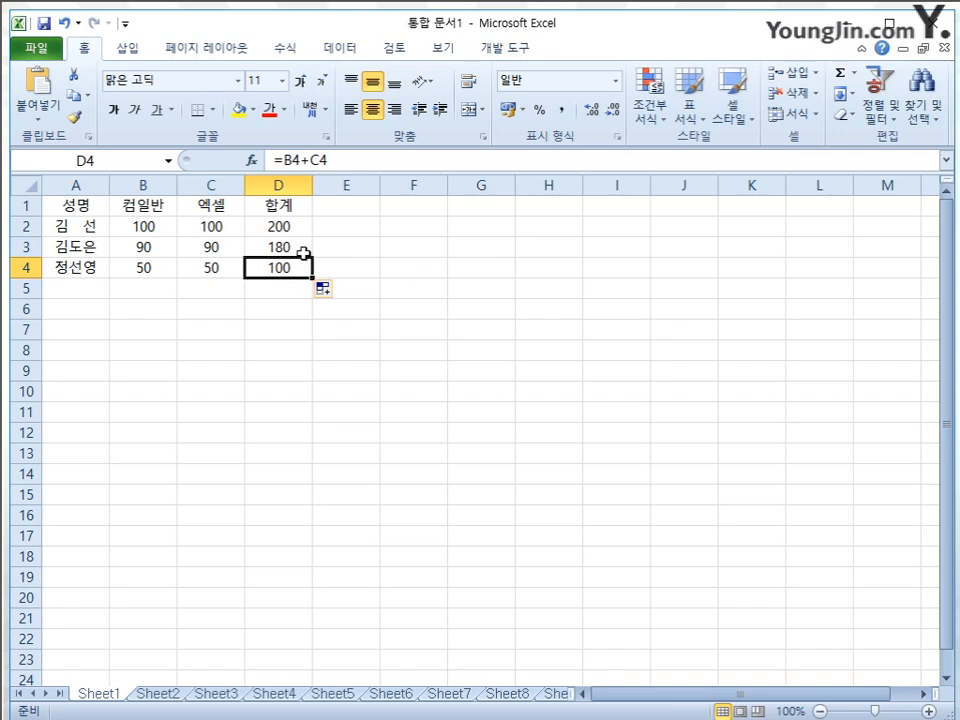
click(300, 250)
click(288, 267)
Fill the D2 formula down through D4 once more and deselect the range
click(294, 228)
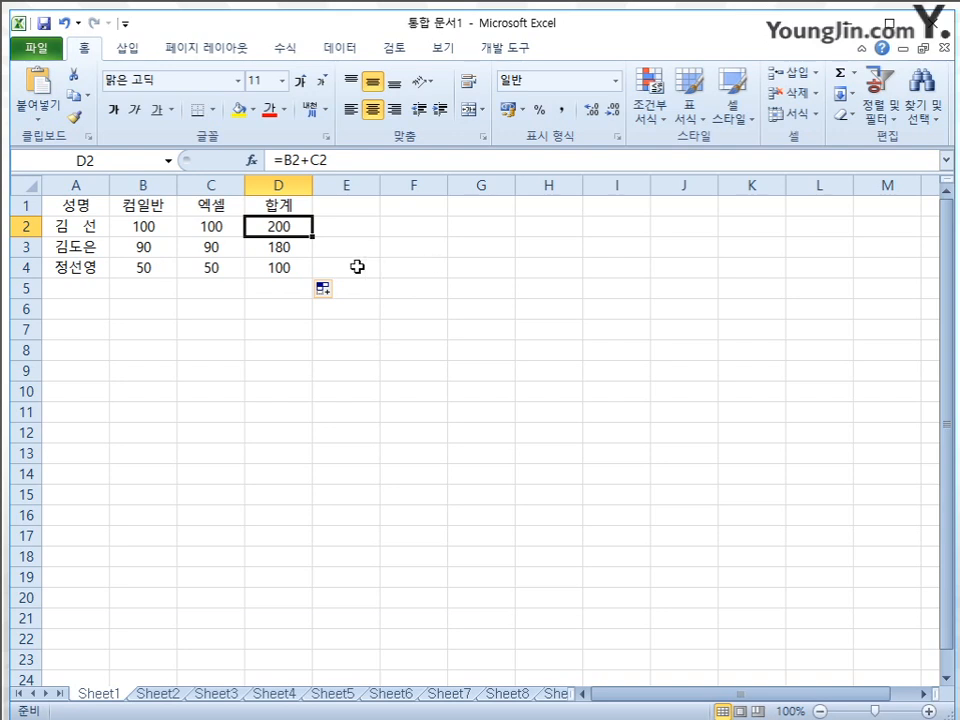
drag(310, 236, 315, 272)
click(469, 266)
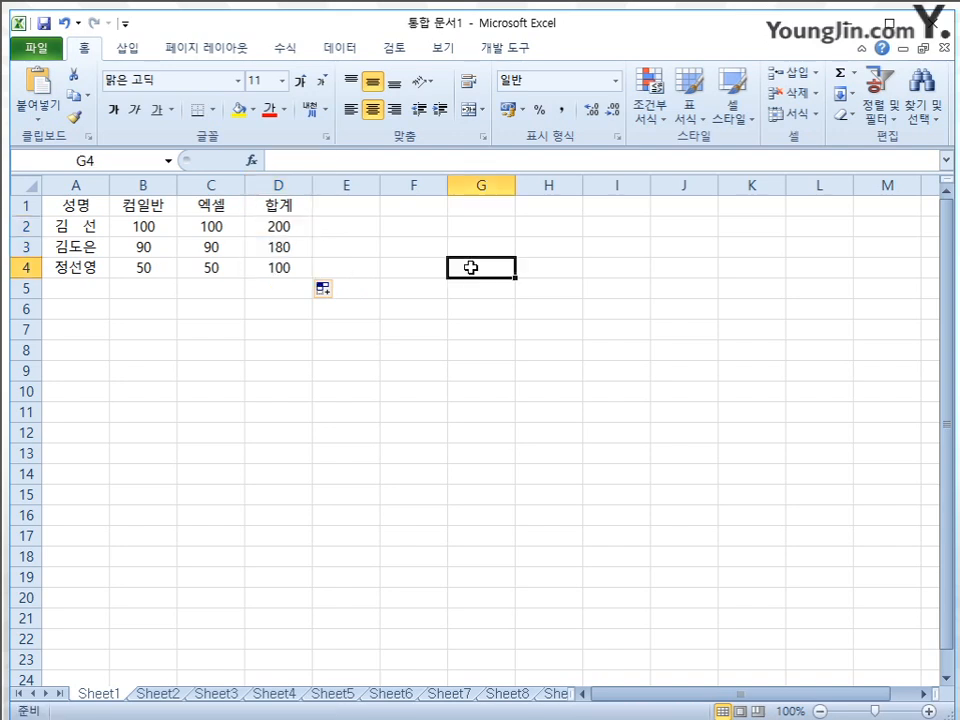
Check the totals in D3 and D2, and switch the sheet to formula display and back to values
click(300, 247)
click(296, 231)
click(439, 268)
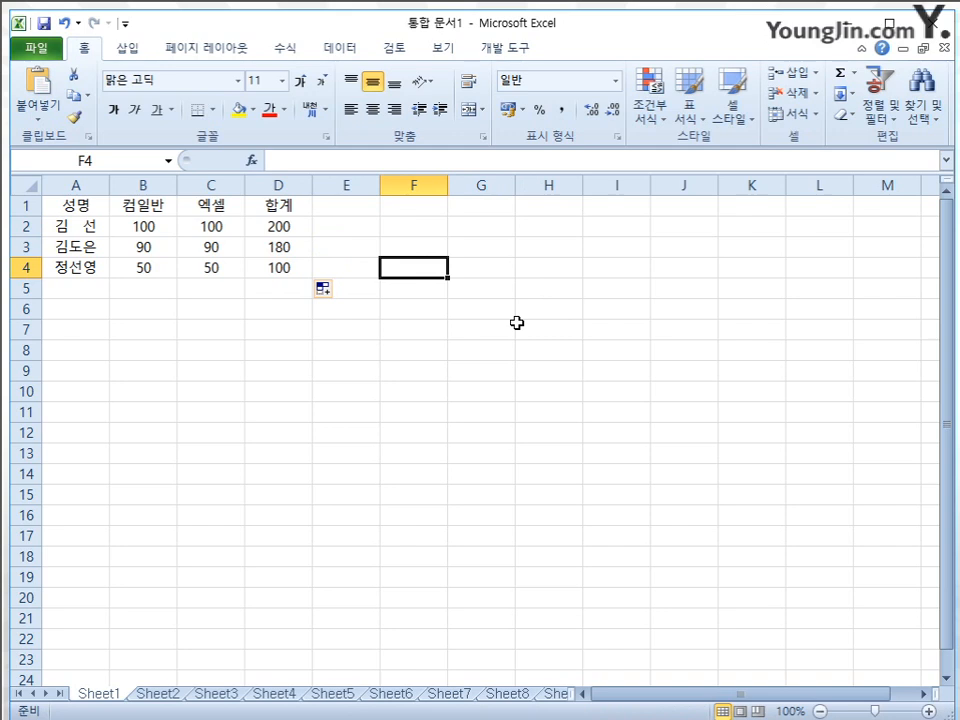
key(ctrl+grave)
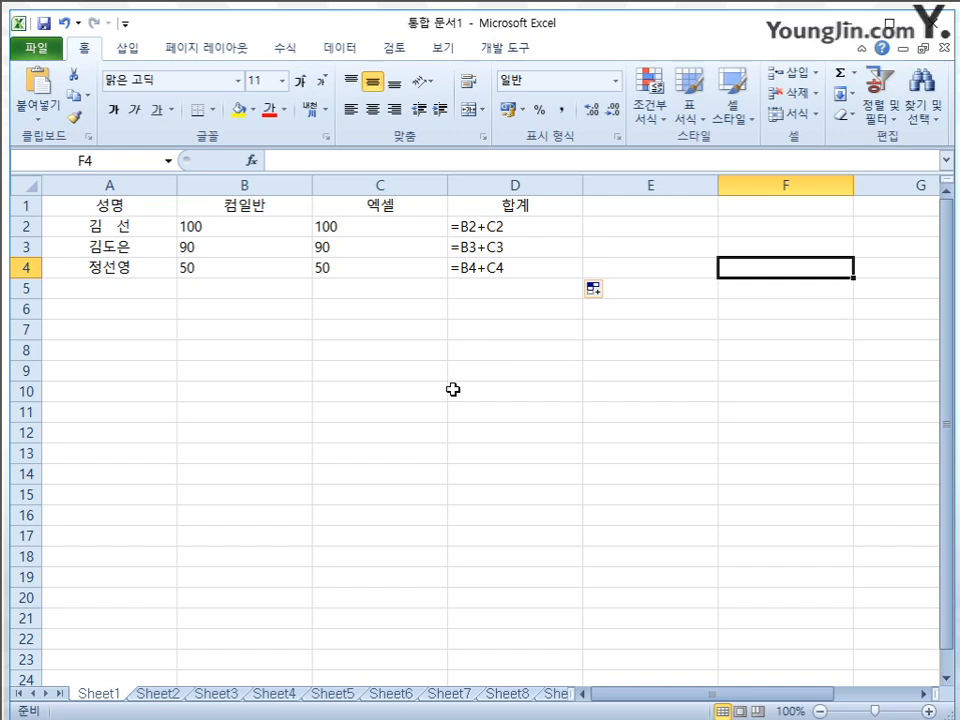
key(ctrl+grave)
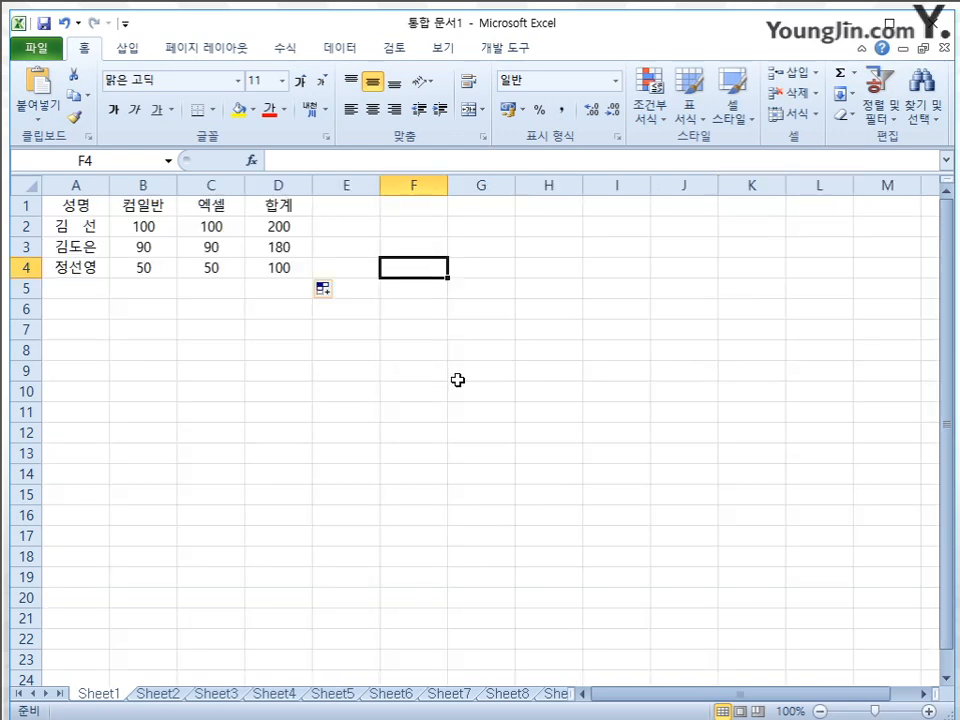
Delete the copied total formulas from the range D3:D4
drag(284, 250, 270, 268)
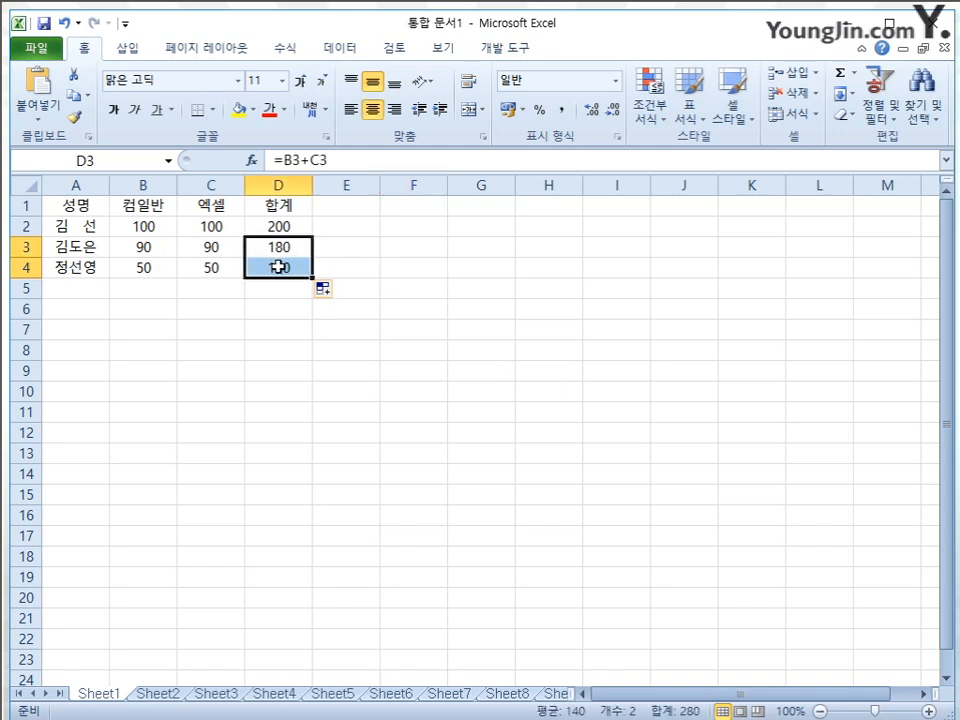
key(Delete)
Edit the D2 formula, cycling the B2 reference through its mixed and relative forms and setting it to absolute $B$2
click(293, 229)
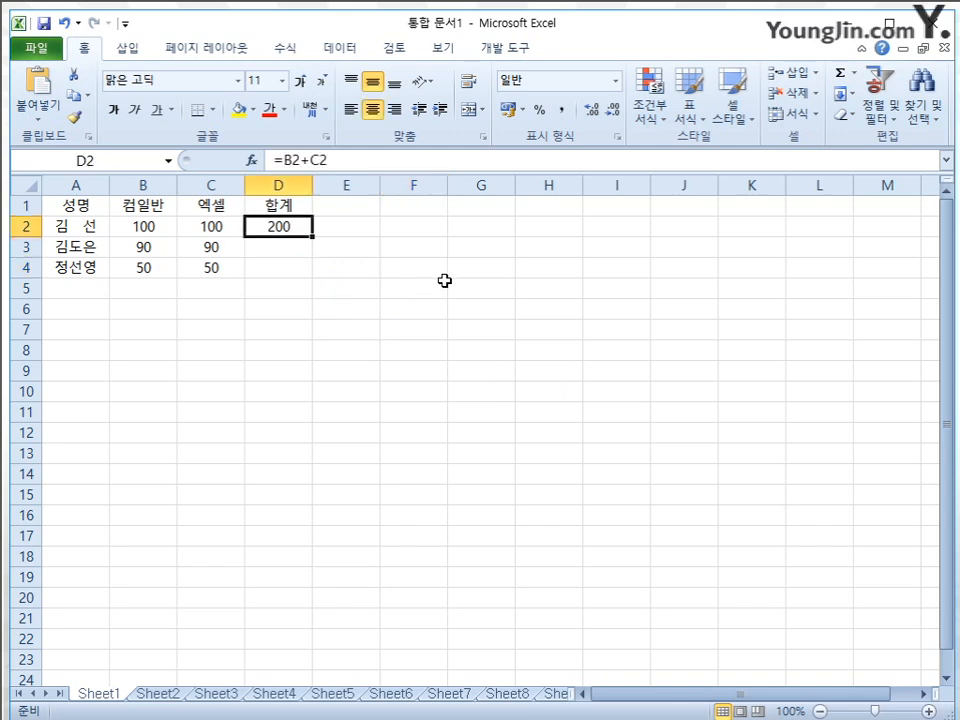
key(F2)
click(261, 222)
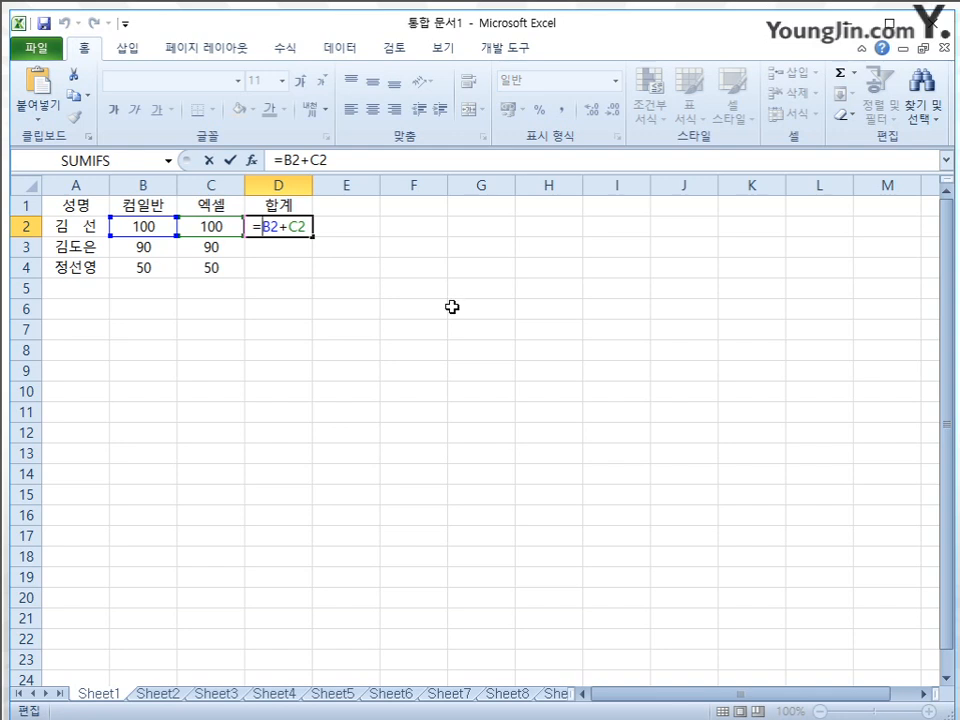
key(F4)
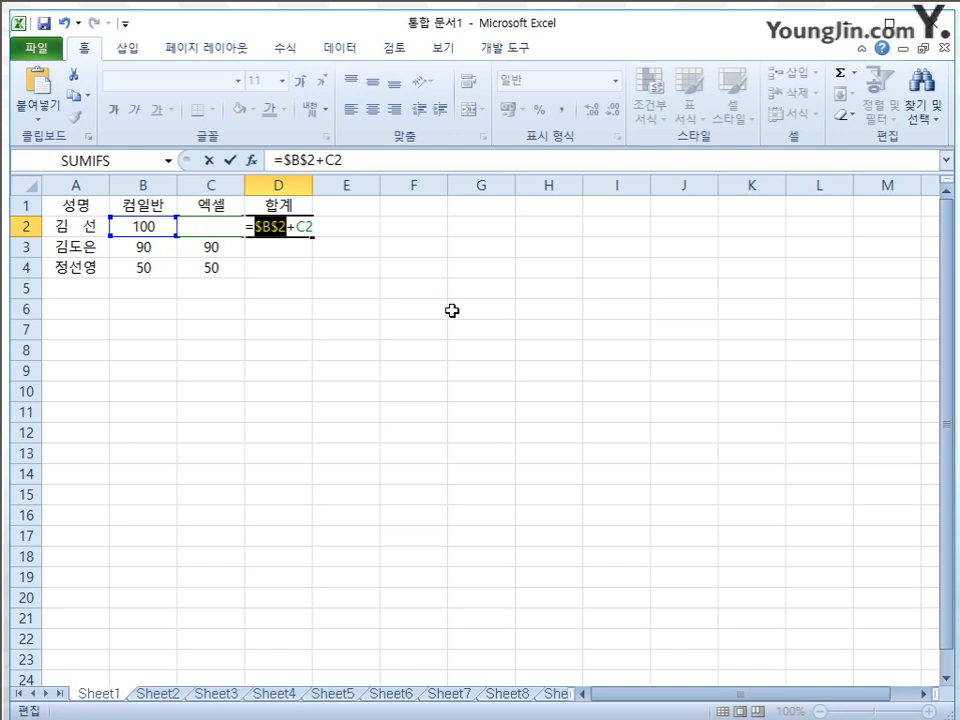
key(F4)
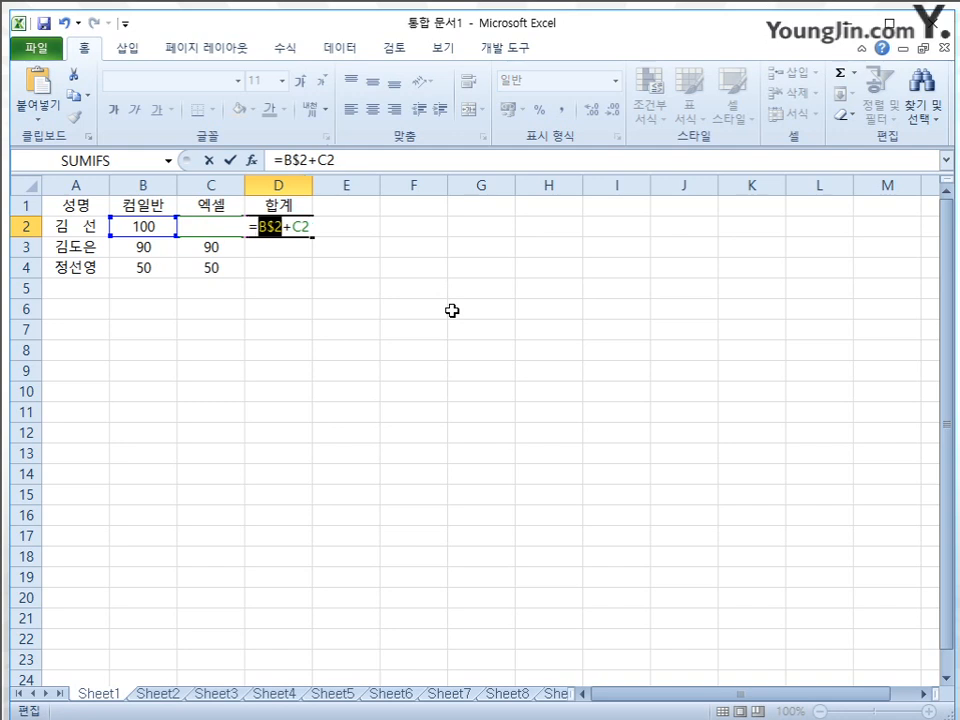
key(F4)
key(F4)
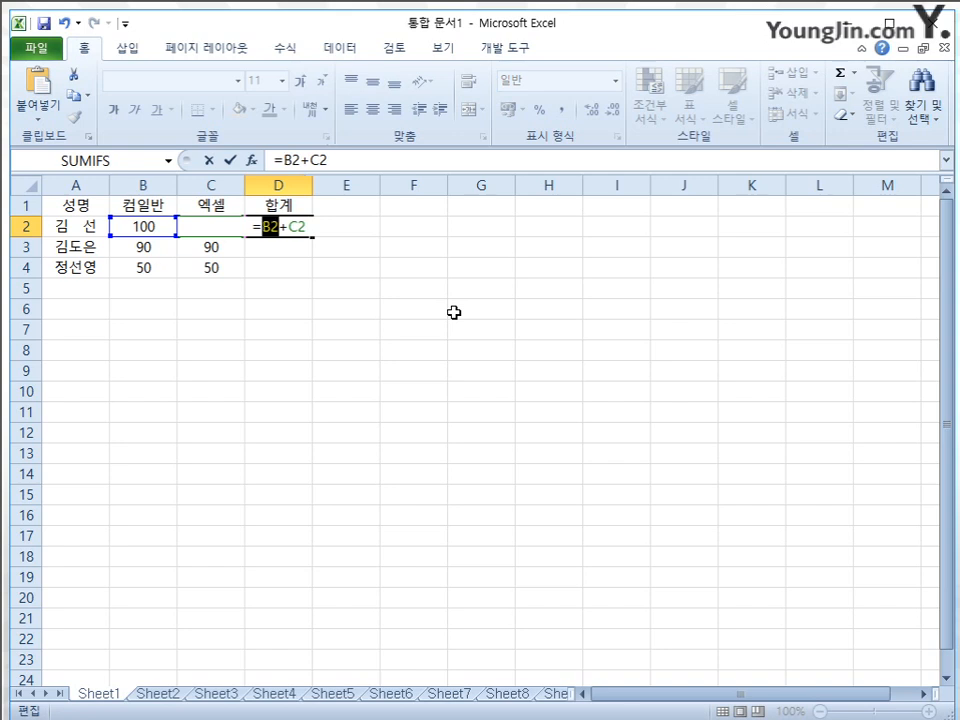
key(F4)
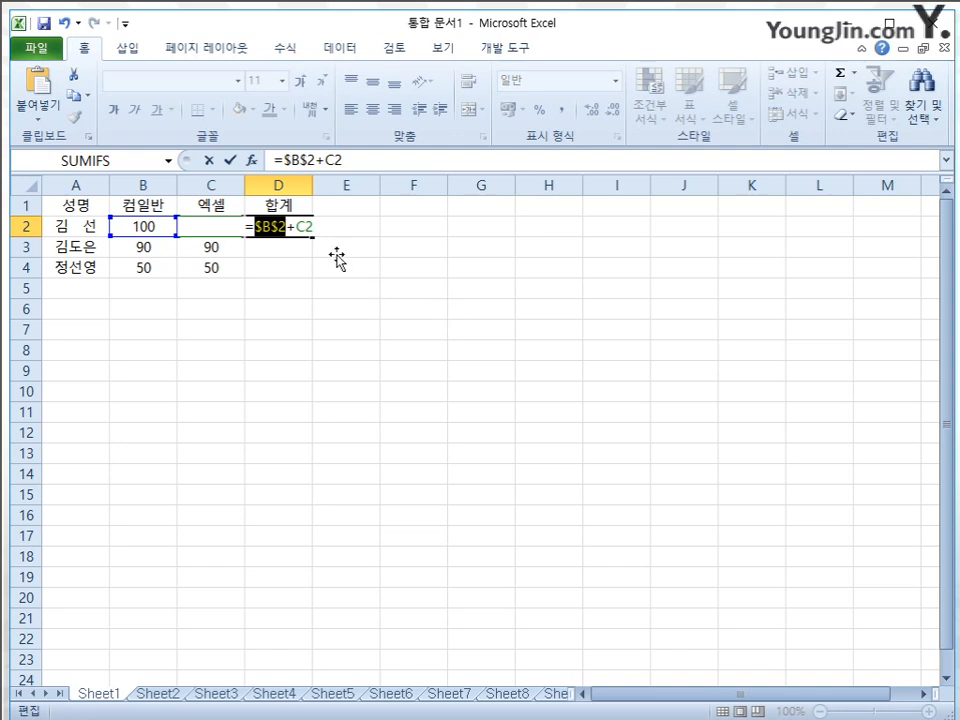
Make the C2 reference absolute so D2 reads =$B$2+$C$2, and fill the formula down to D4
click(294, 225)
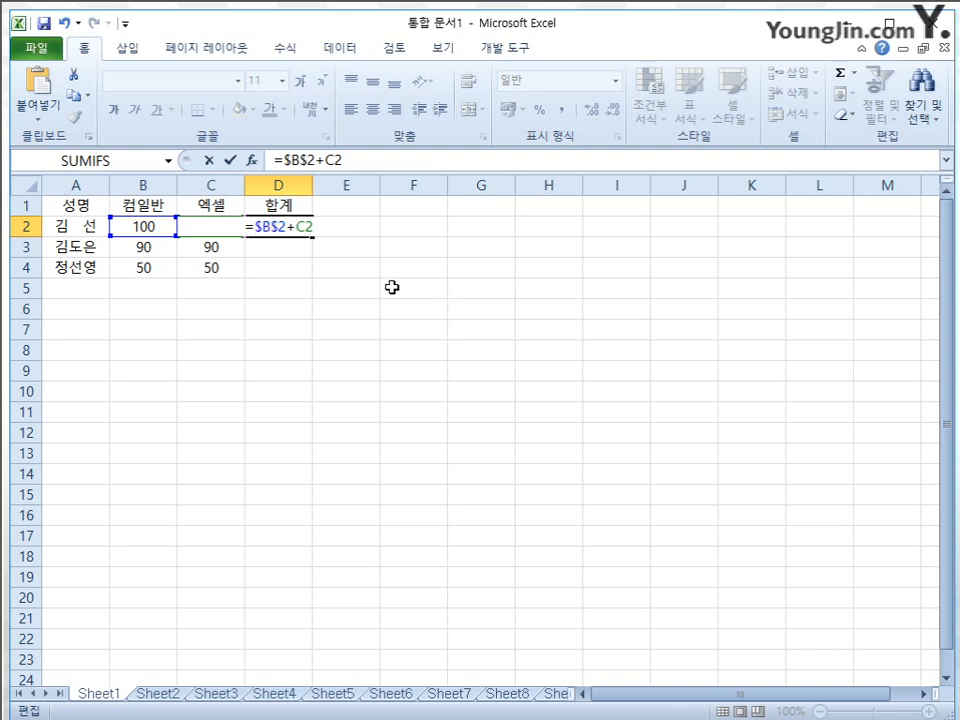
key(F4)
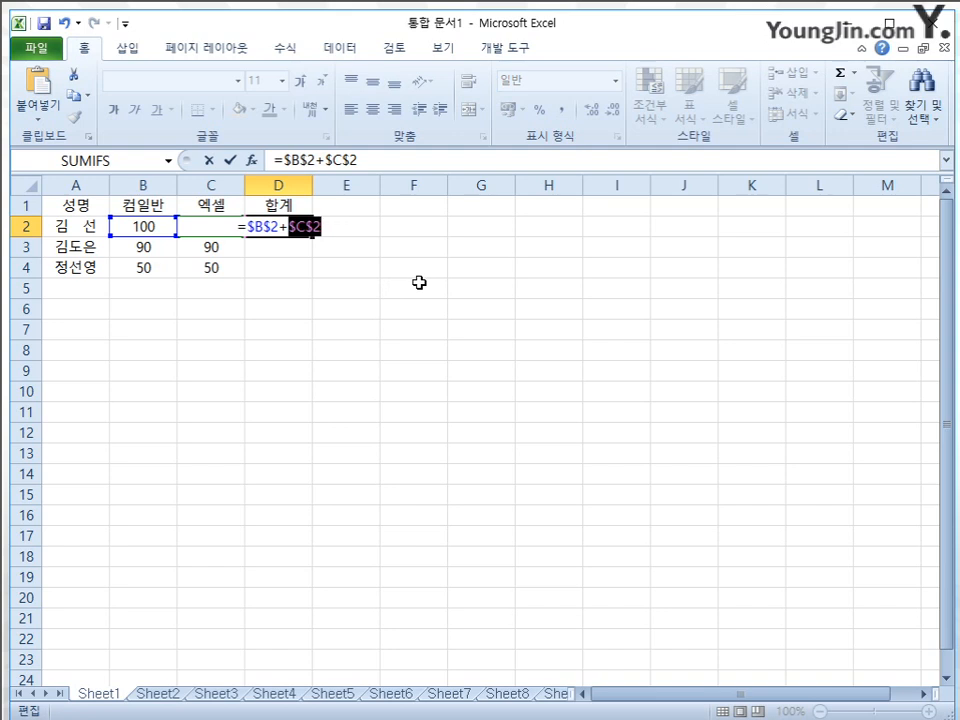
key(Return)
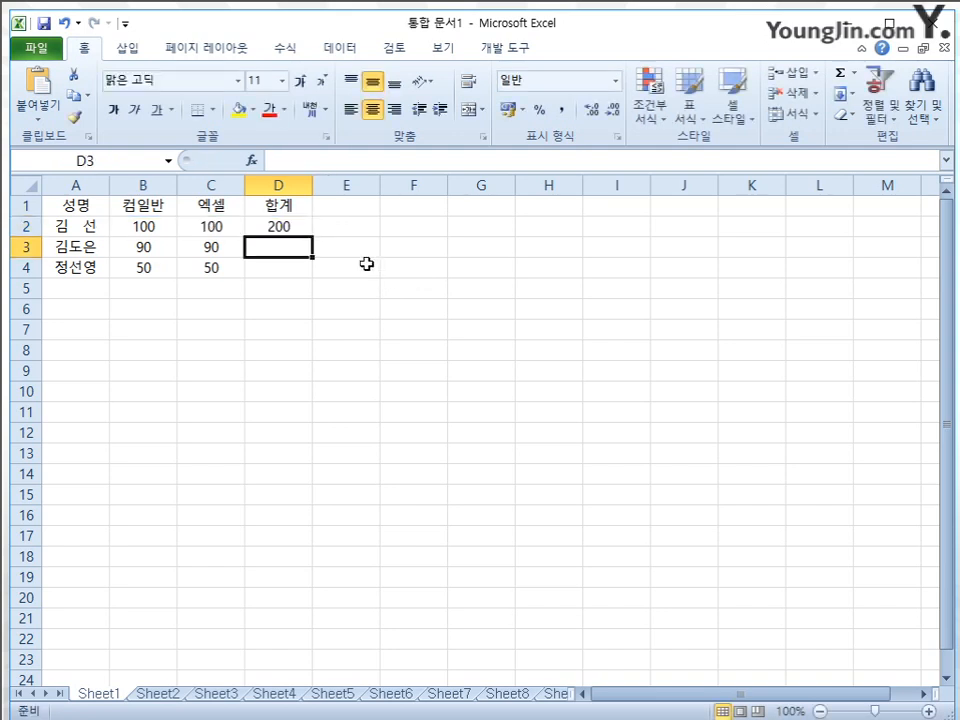
click(285, 224)
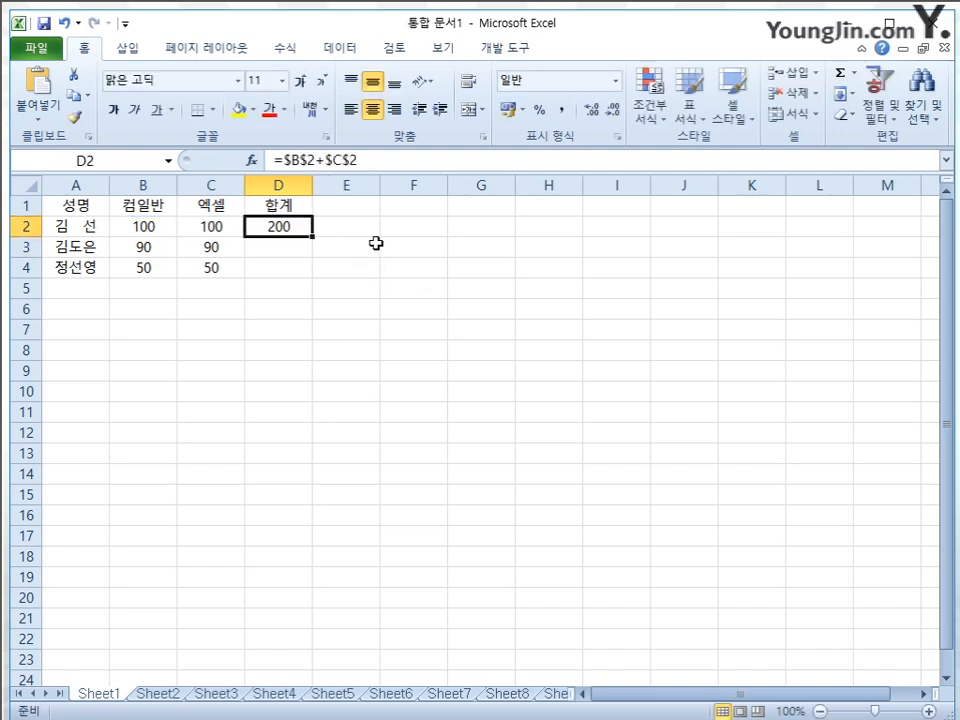
drag(310, 239, 313, 268)
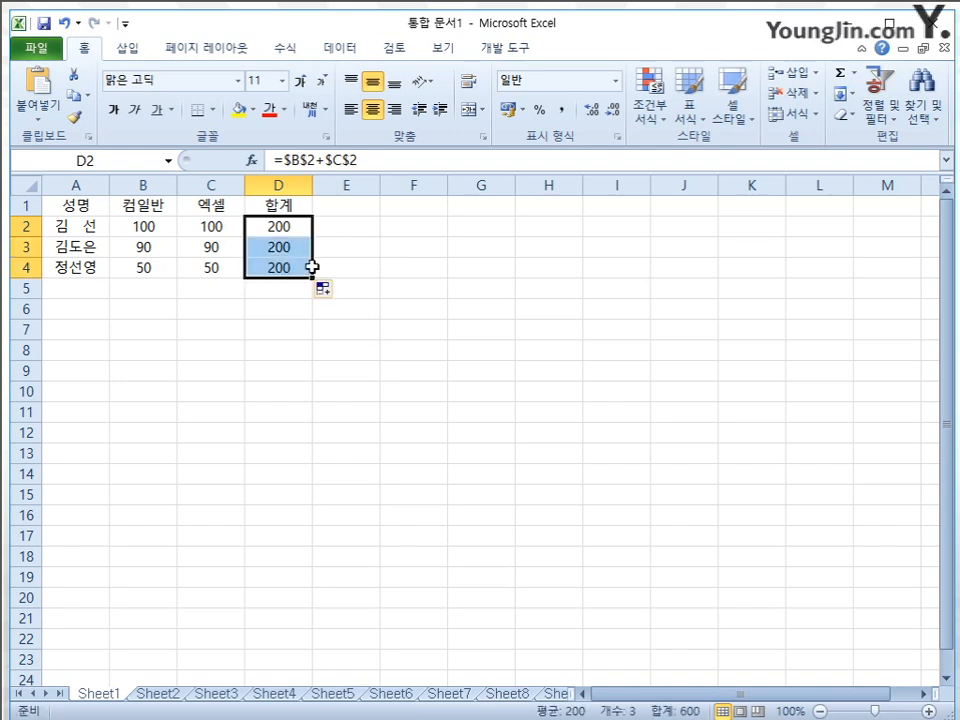
Inspect the filled formulas in D2, D3 and D4, then show the sheet's formulas and return to values
click(410, 255)
click(258, 245)
click(295, 268)
click(294, 248)
click(290, 269)
click(290, 245)
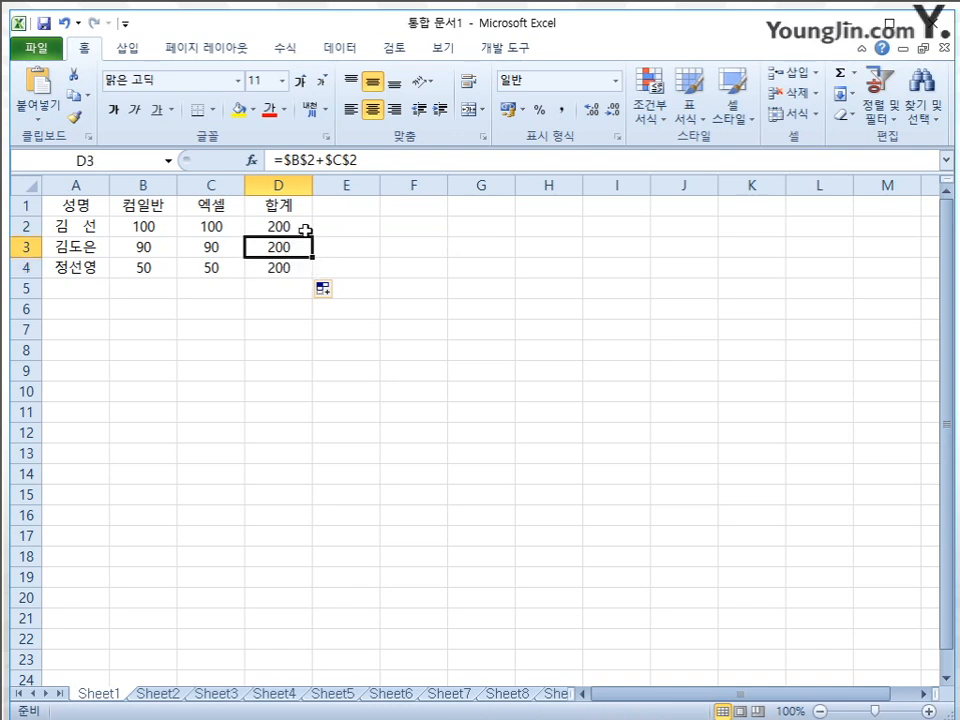
click(291, 226)
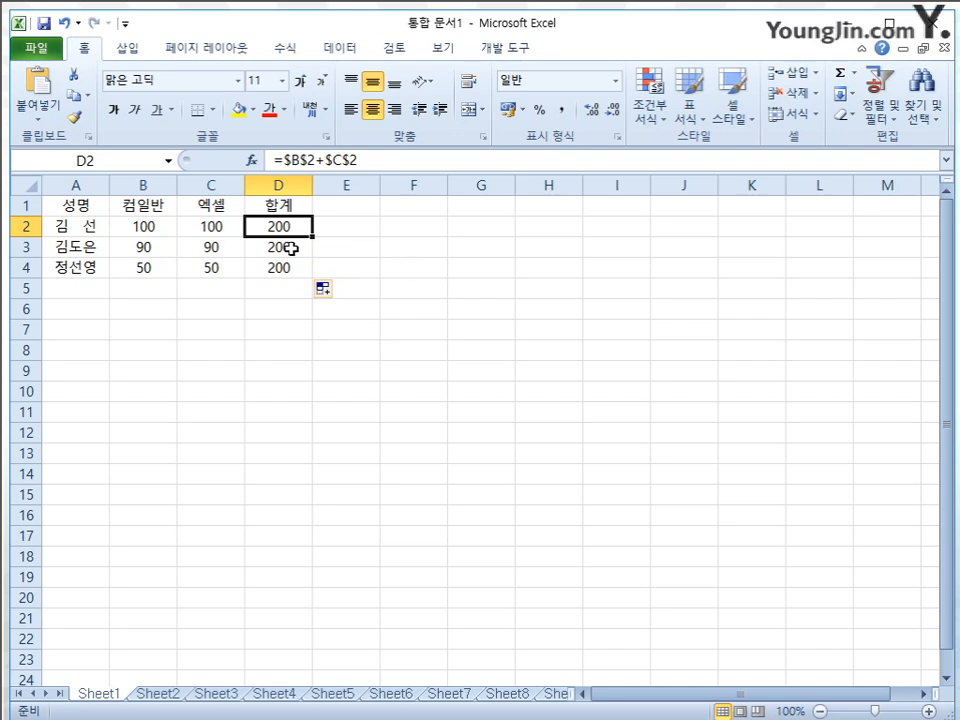
click(290, 250)
click(296, 271)
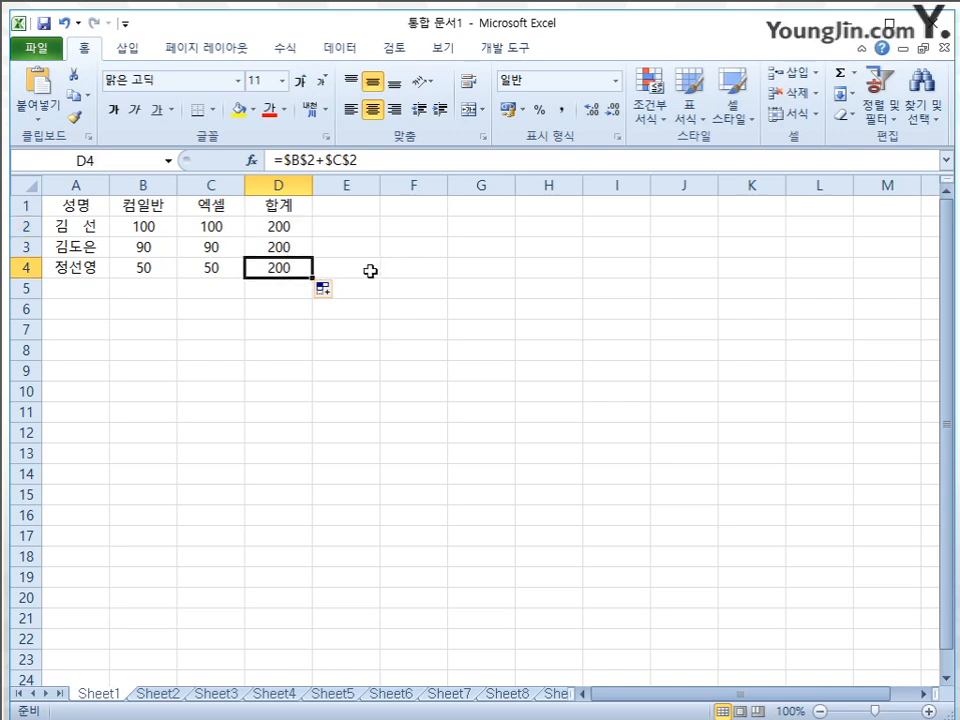
key(ctrl+grave)
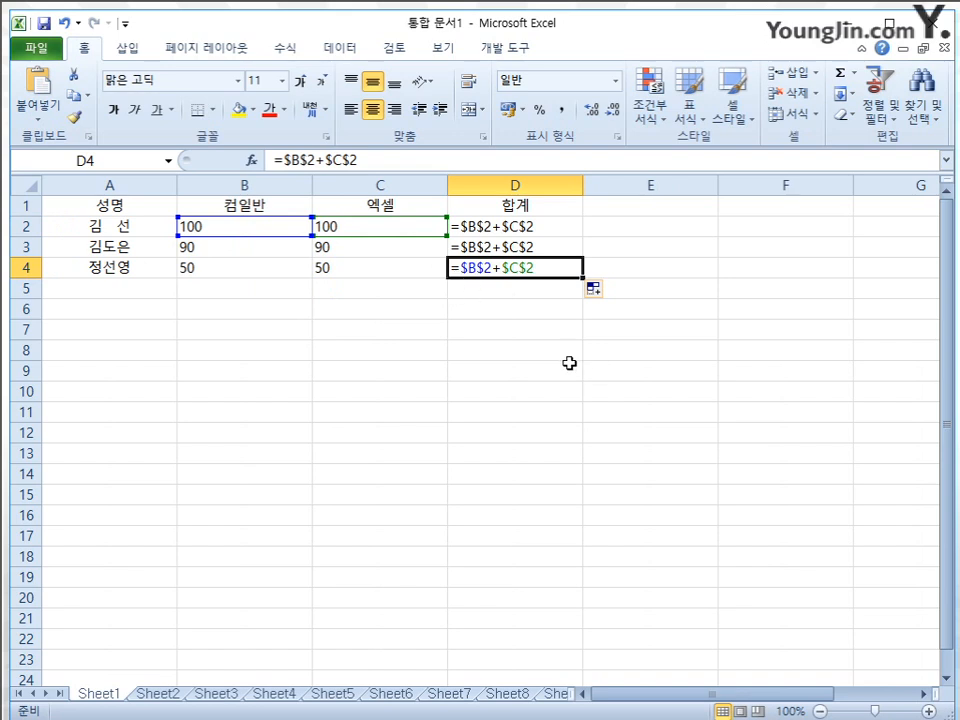
key(ctrl+grave)
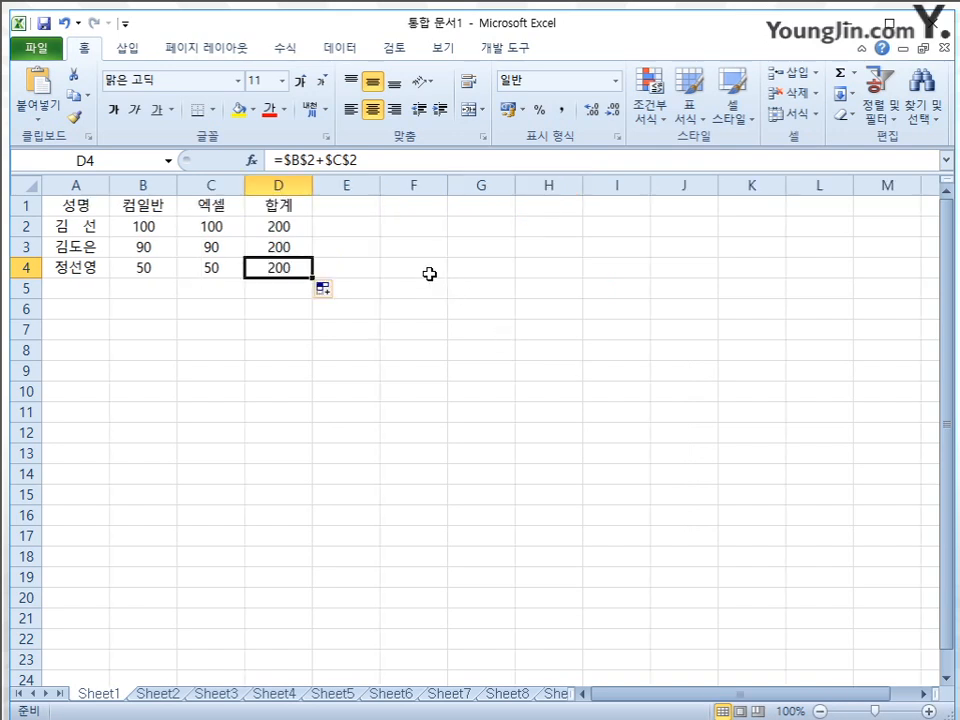
Clear the filled absolute-reference formulas from D3:D4
click(292, 243)
drag(292, 243, 289, 266)
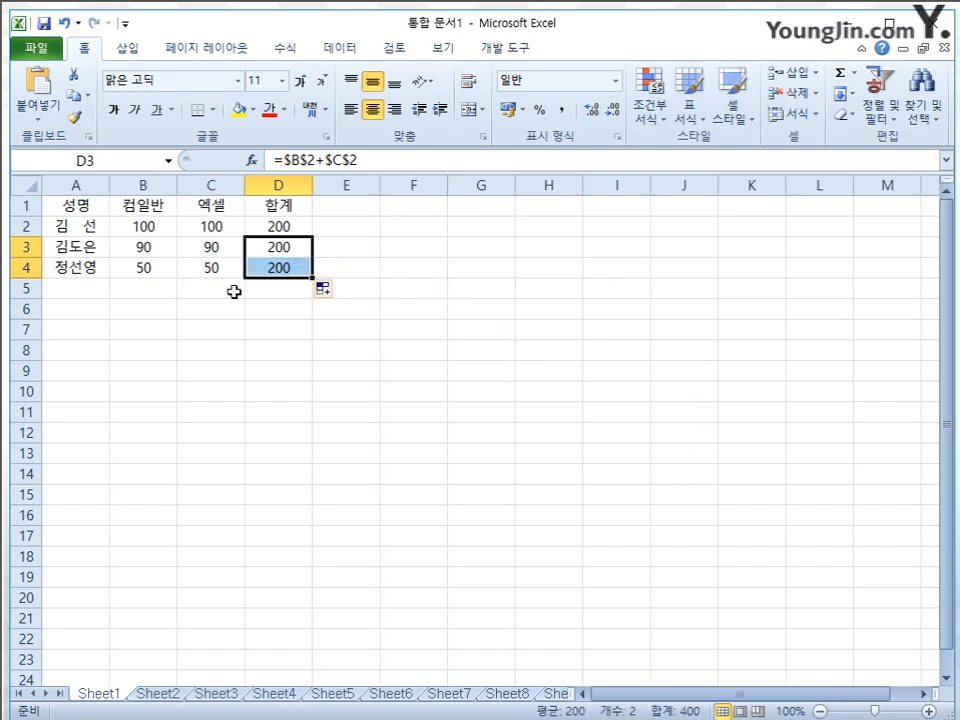
key(Delete)
Edit the D2 formula, changing its first reference to the mixed form B$2 and cycling the reference type of $C$2
click(304, 226)
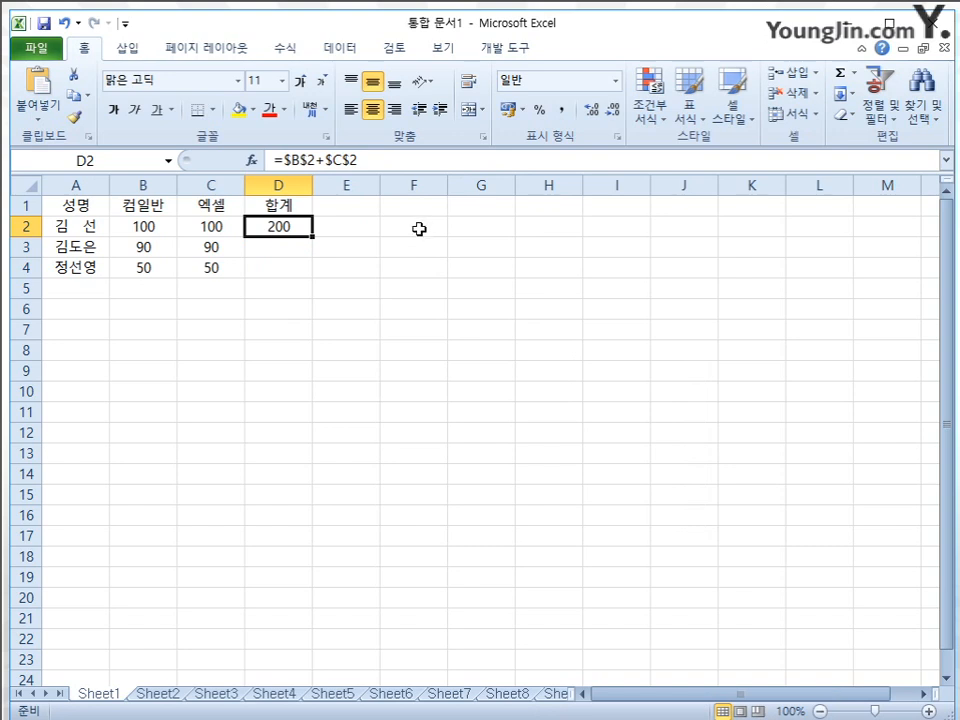
key(F2)
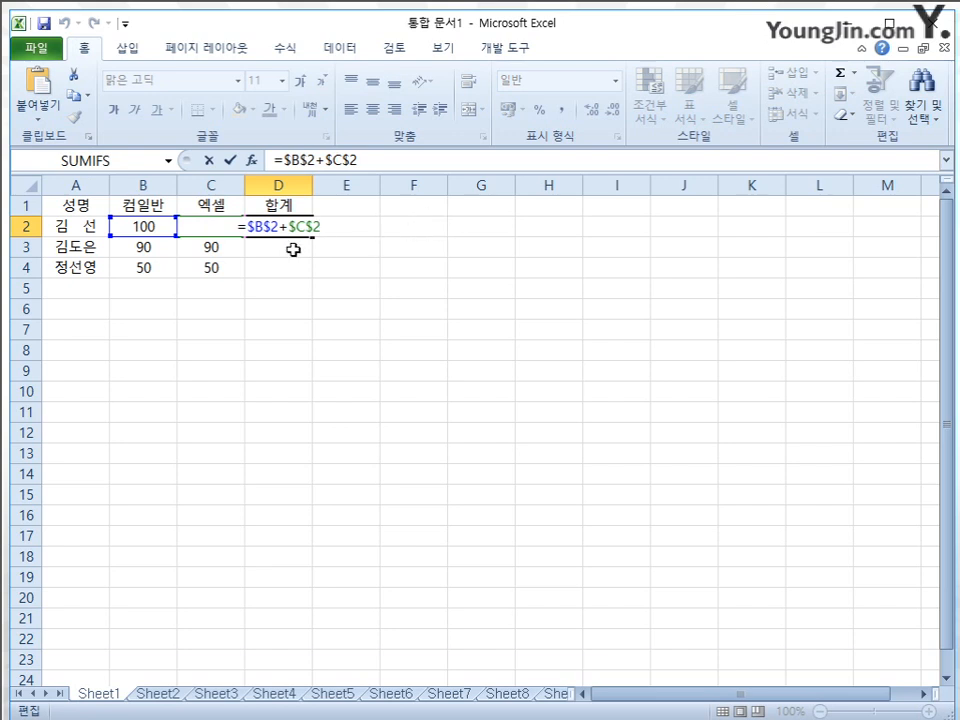
click(256, 224)
key(BackSpace)
key(Right)
key(Right)
key(Right)
key(Right)
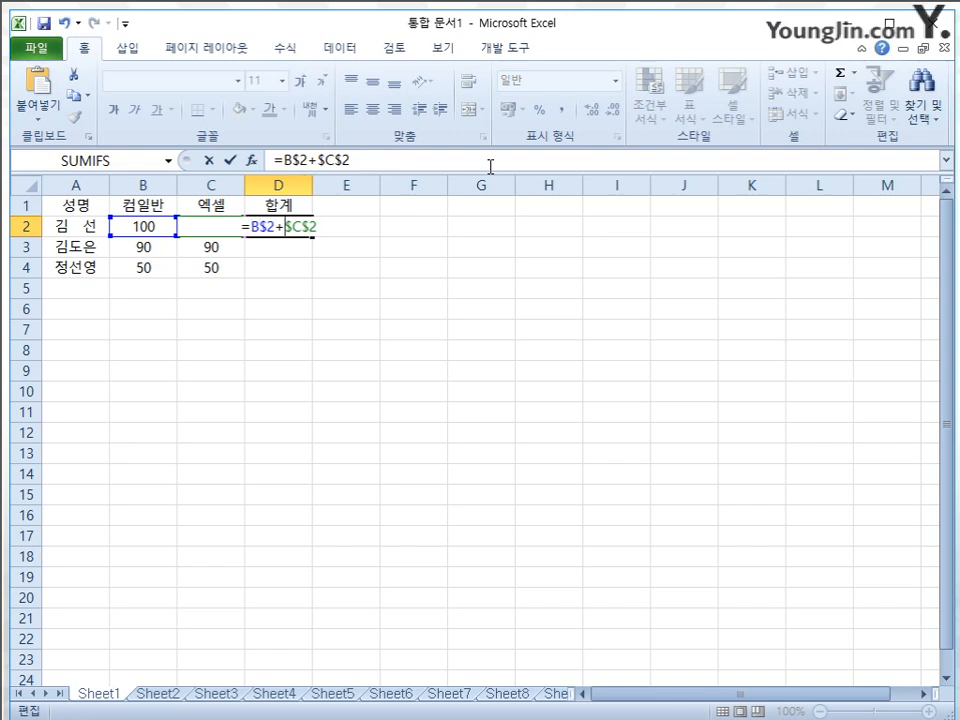
key(F4)
key(F4)
key(Return)
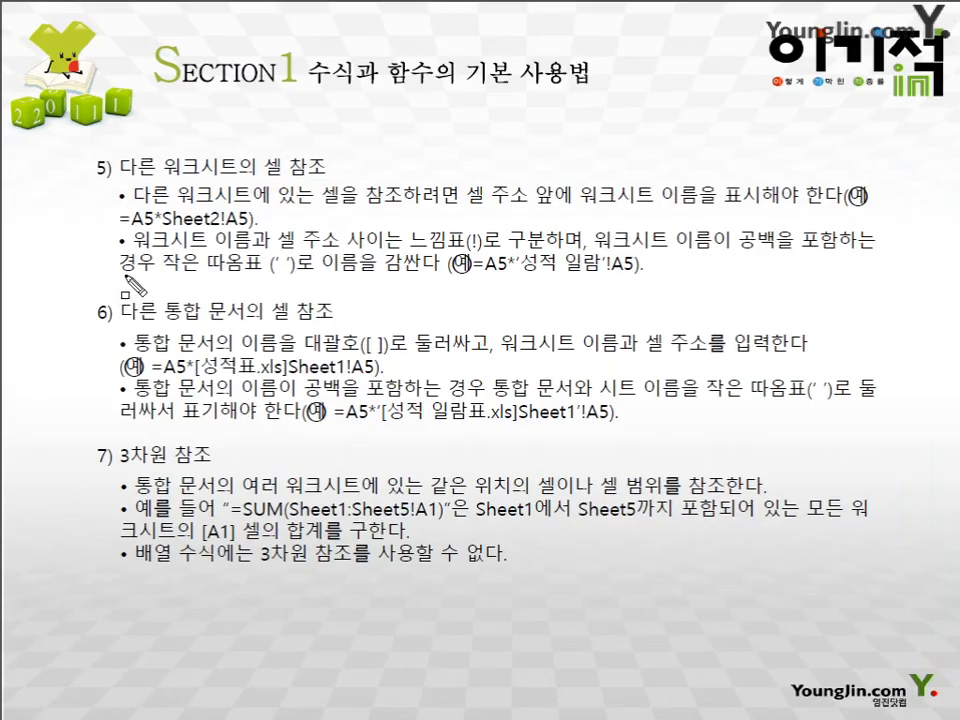
mouse_move(110, 152)
mouse_down()
mouse_move(146, 184)
mouse_move(343, 183)
mouse_up()
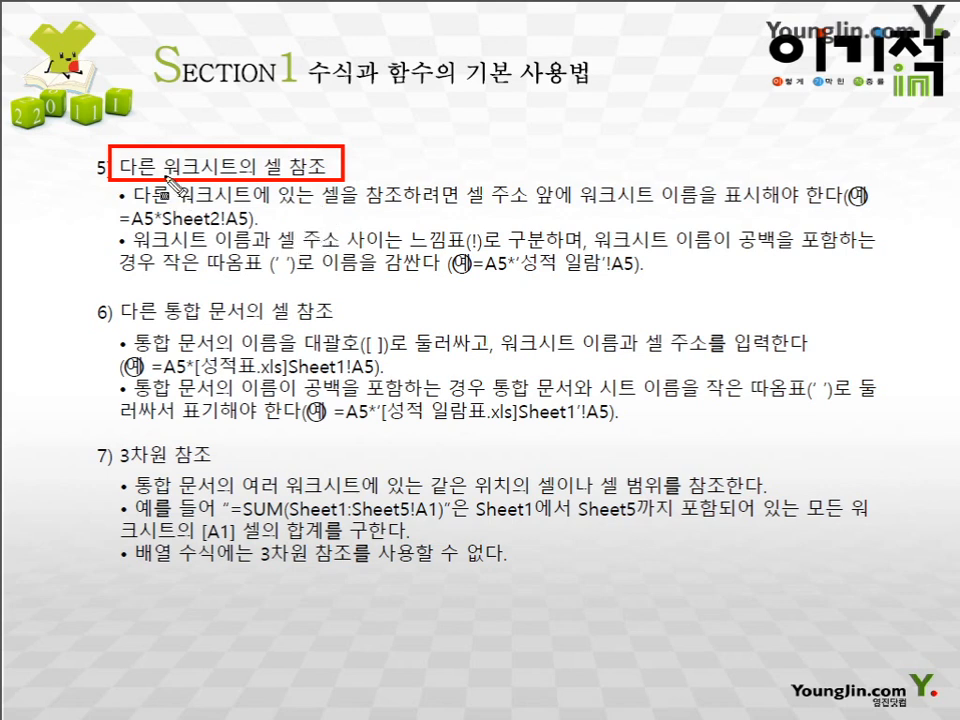
drag(158, 166, 234, 170)
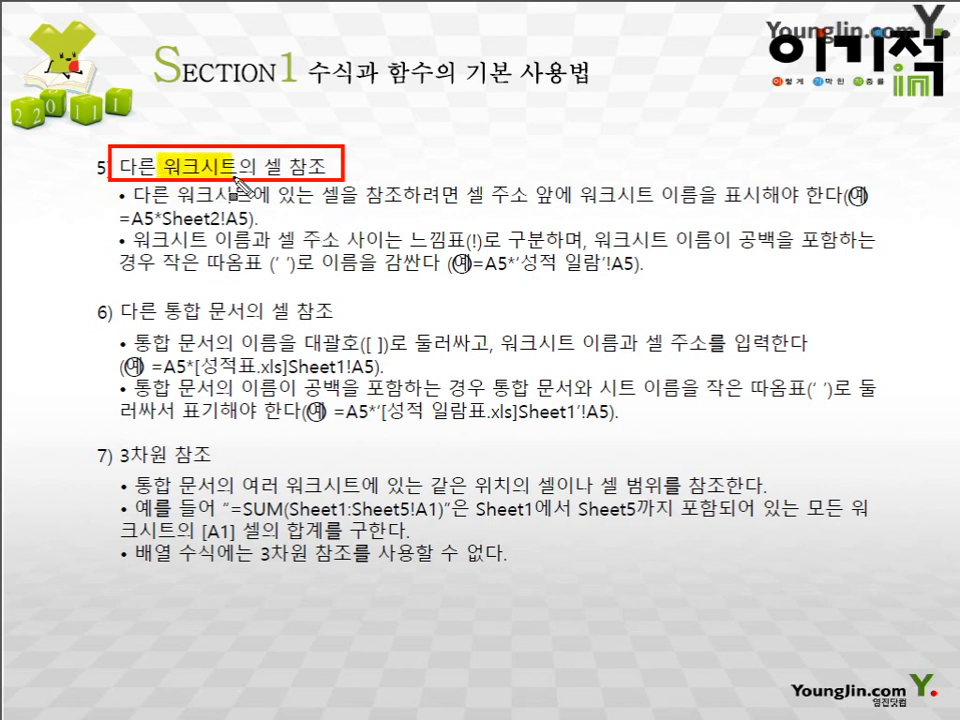
drag(118, 216, 154, 216)
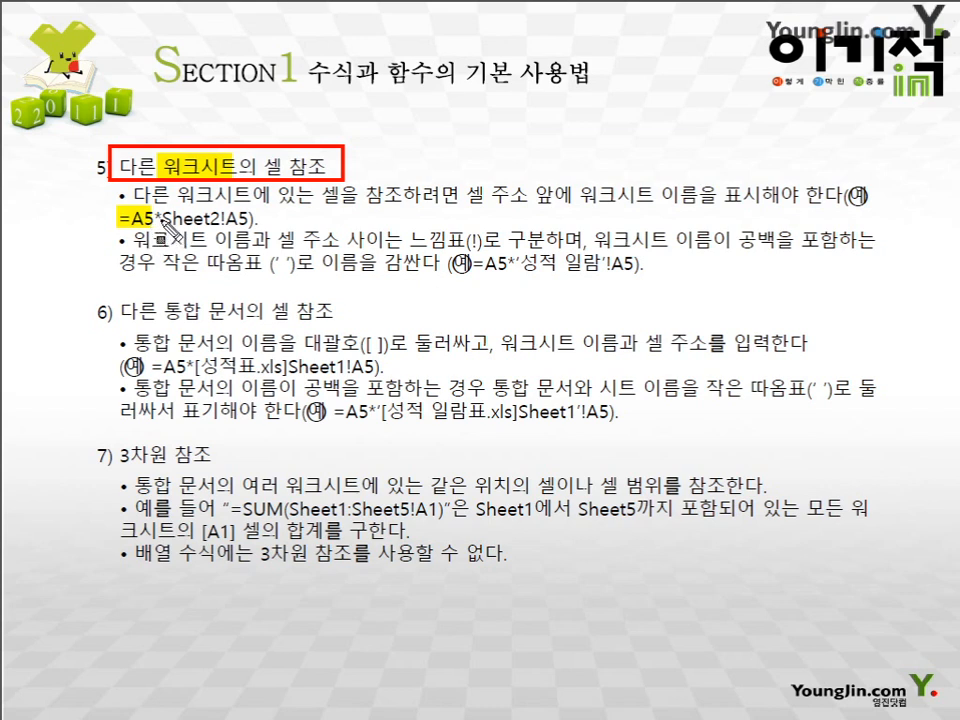
mouse_move(161, 206)
mouse_down()
mouse_move(162, 223)
mouse_move(250, 230)
mouse_up()
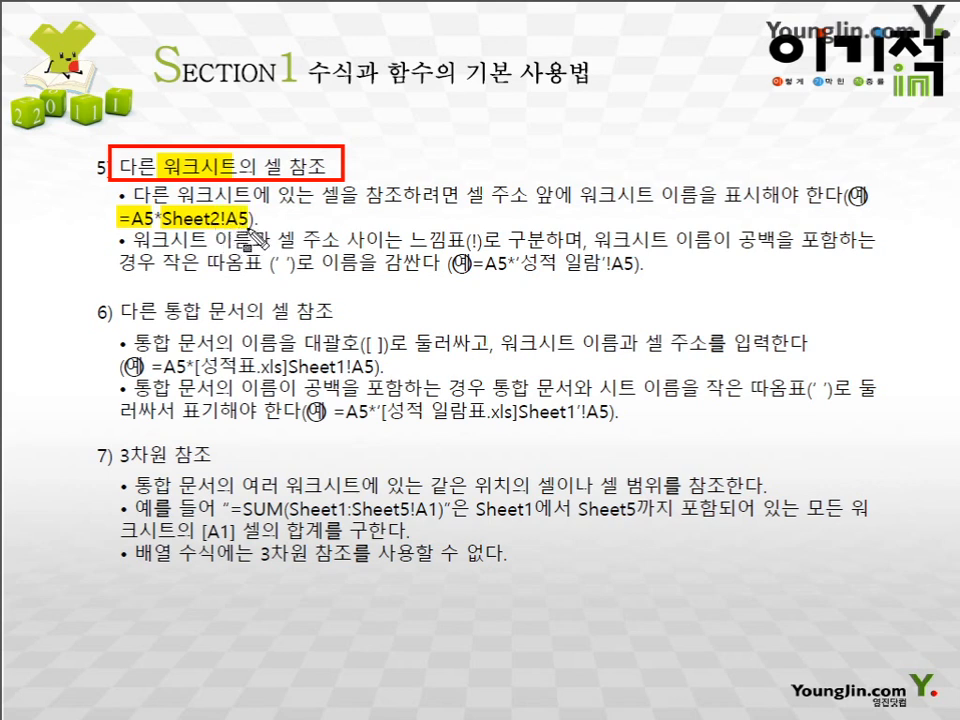
mouse_move(250, 230)
mouse_down()
mouse_move(229, 230)
mouse_move(254, 230)
mouse_up()
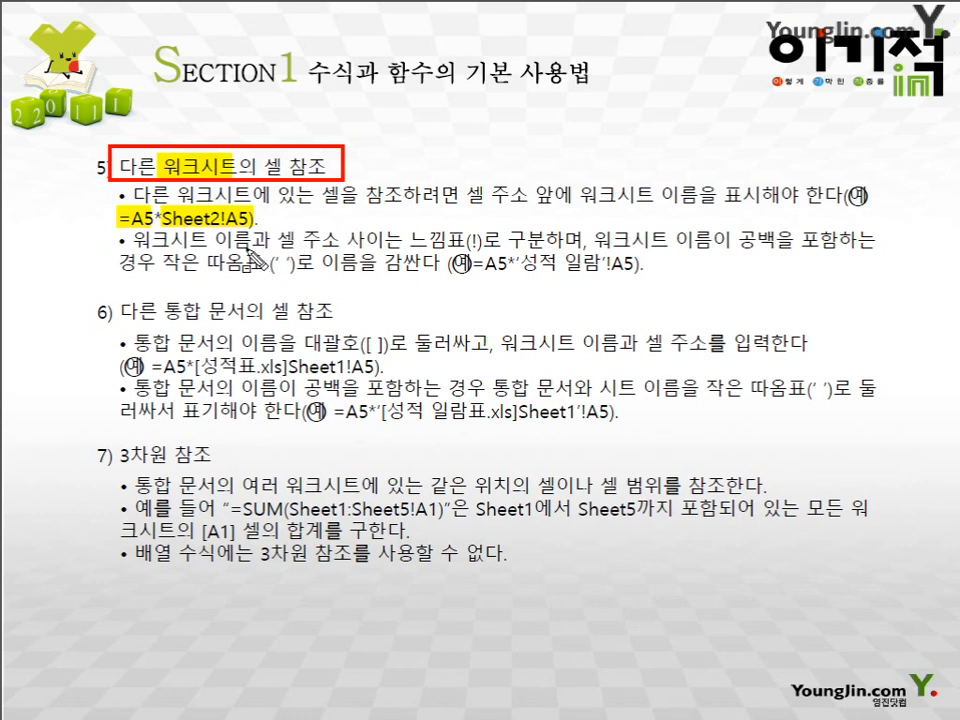
mouse_move(125, 228)
mouse_down()
mouse_move(165, 250)
mouse_move(568, 266)
mouse_up()
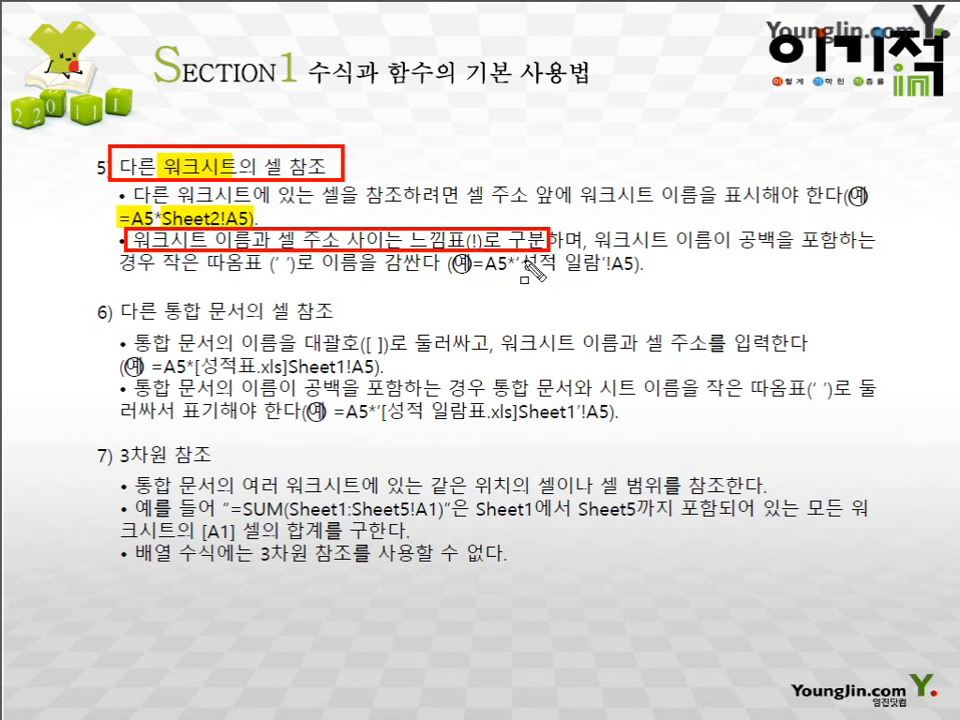
mouse_move(405, 238)
mouse_down()
mouse_move(450, 238)
mouse_move(487, 264)
mouse_up()
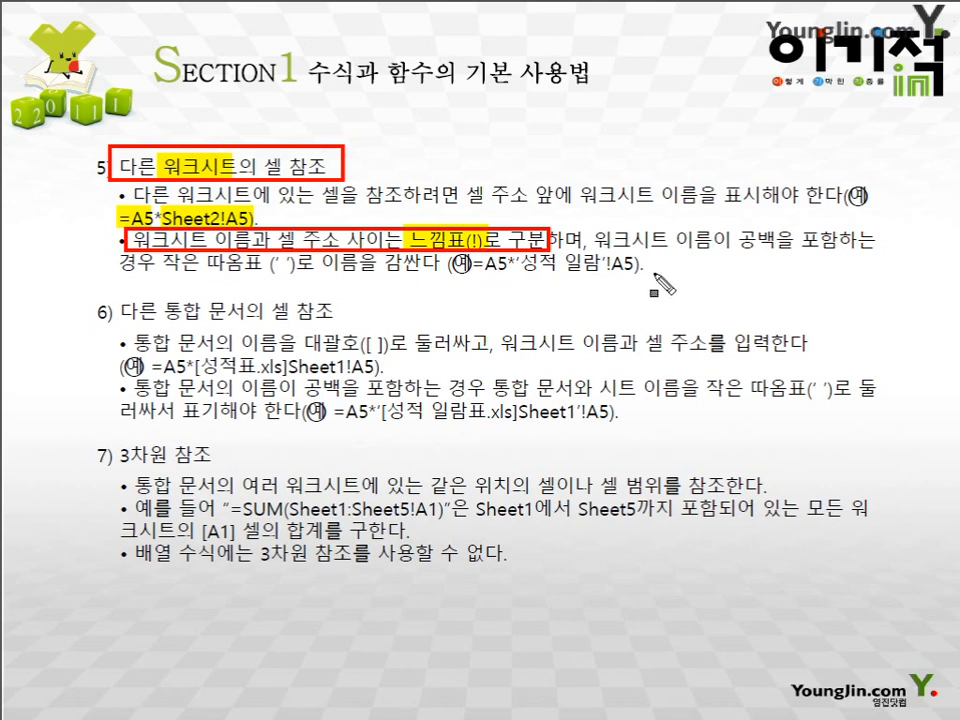
drag(597, 241, 876, 242)
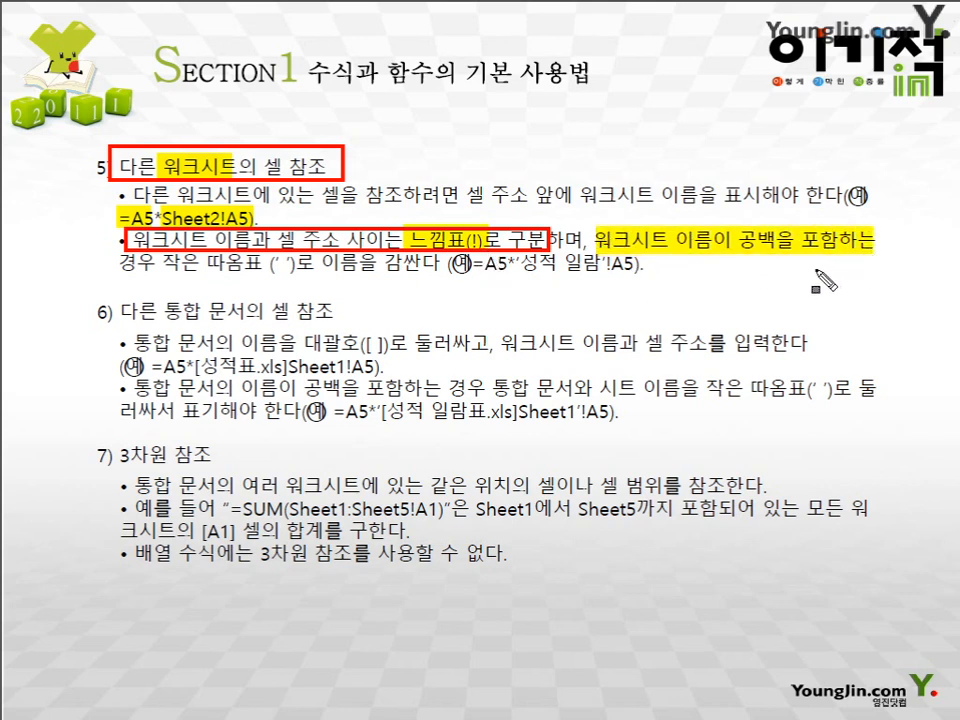
mouse_move(155, 253)
mouse_down()
mouse_move(273, 282)
mouse_move(442, 285)
mouse_move(483, 268)
mouse_move(527, 269)
mouse_up()
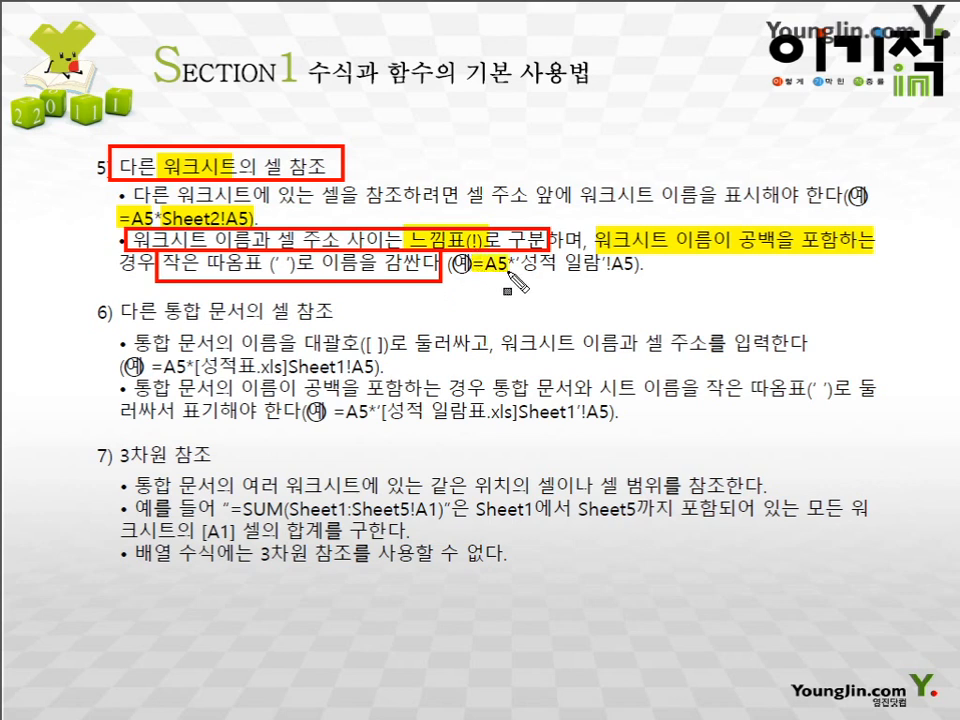
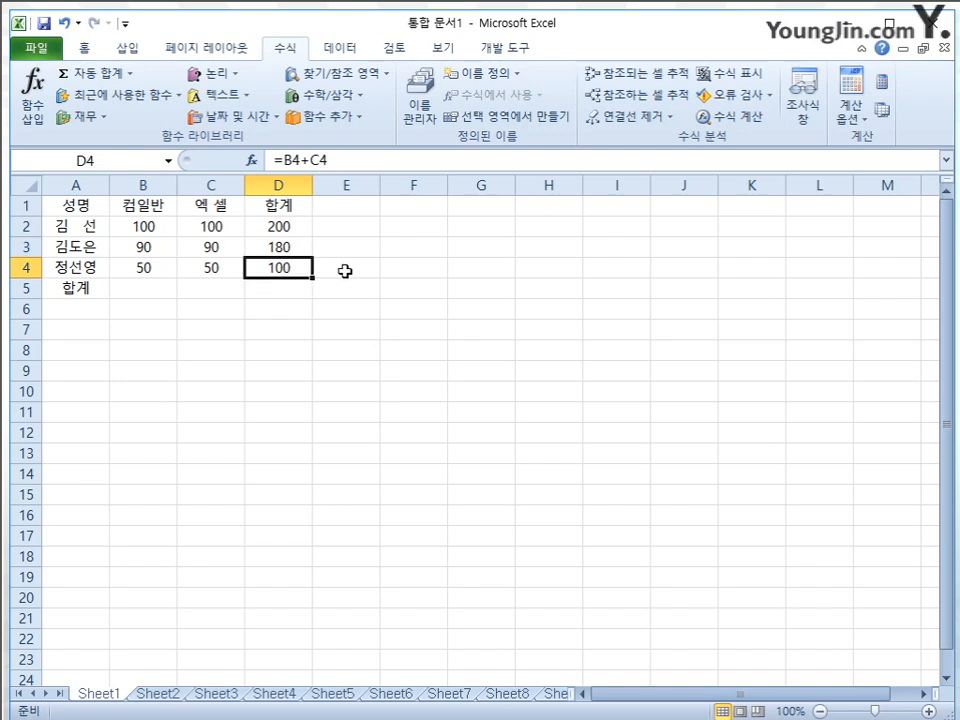
Enter a SUM formula in B5 that totals the scores in B2:B4
click(152, 288)
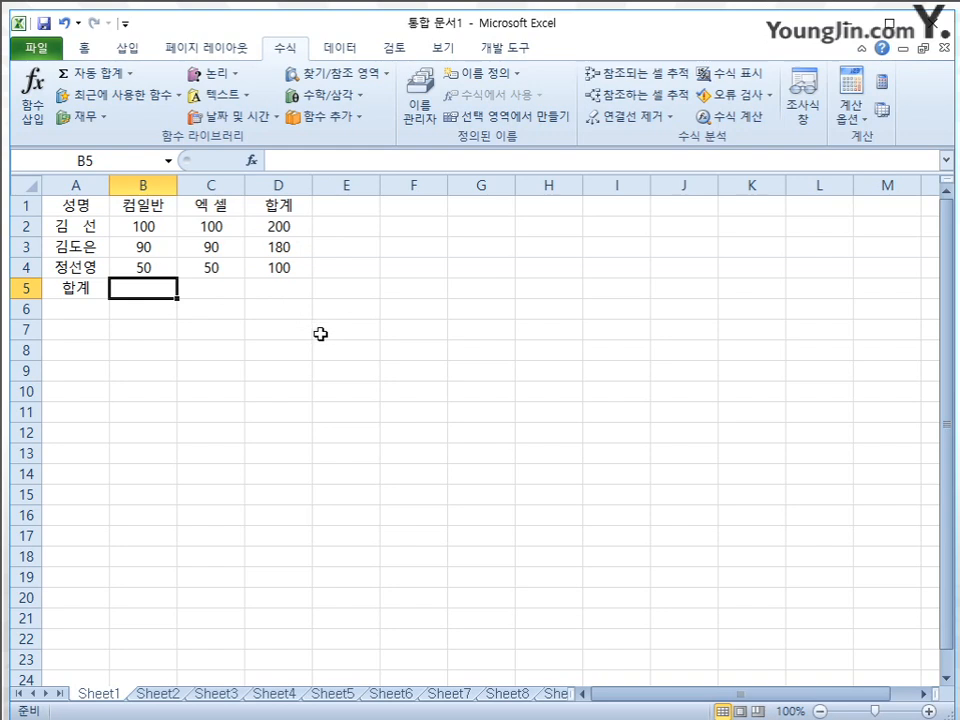
text(=)
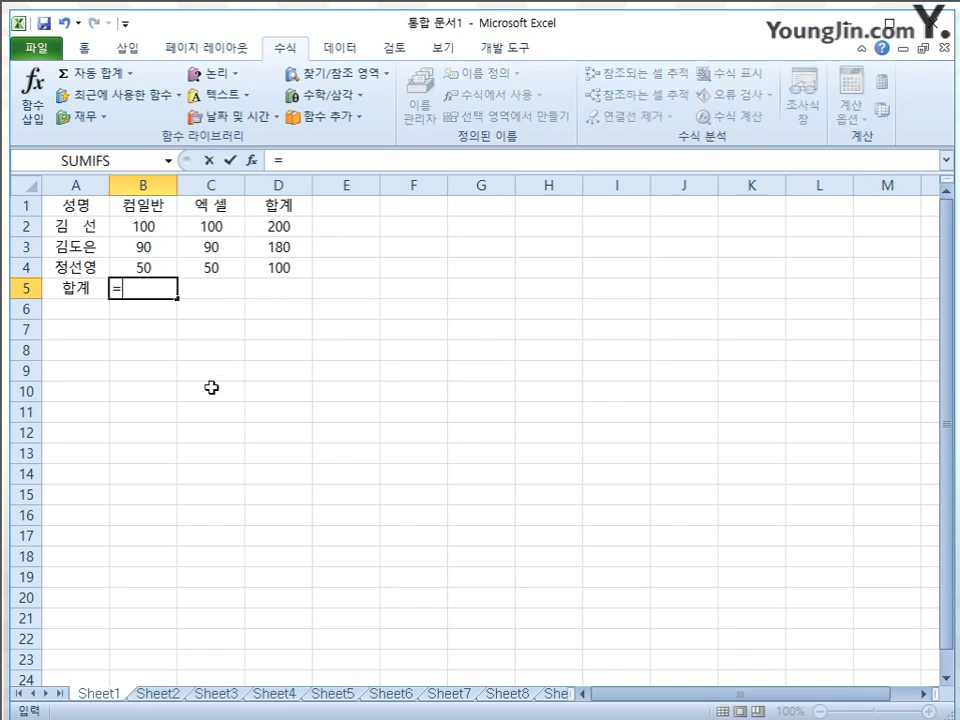
text(녀ㅡ)
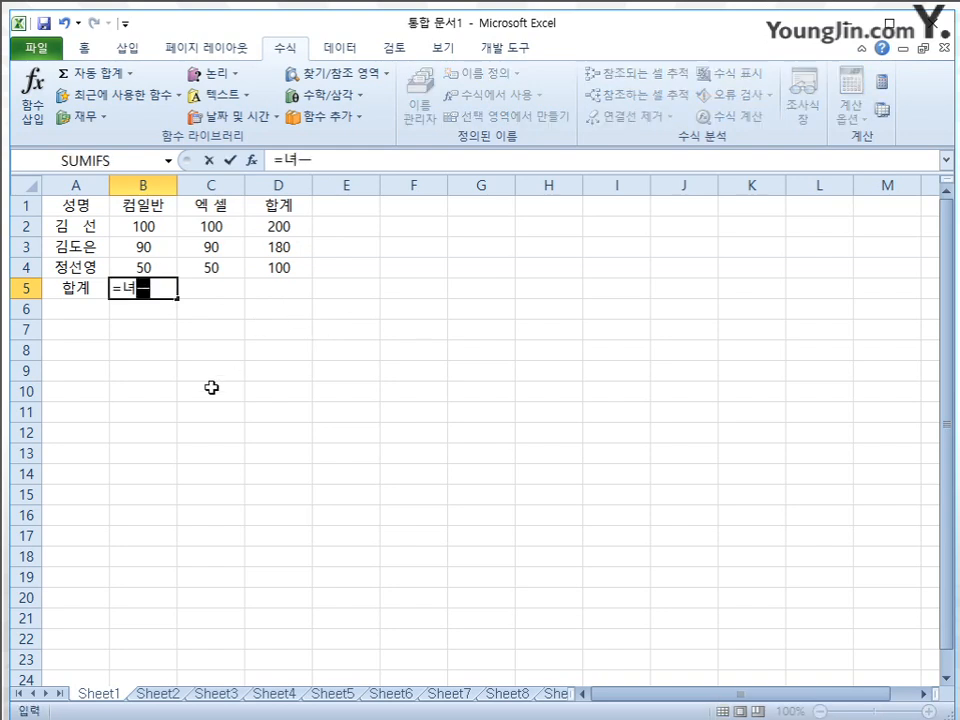
key(BackSpace)
key(BackSpace)
text(sum()
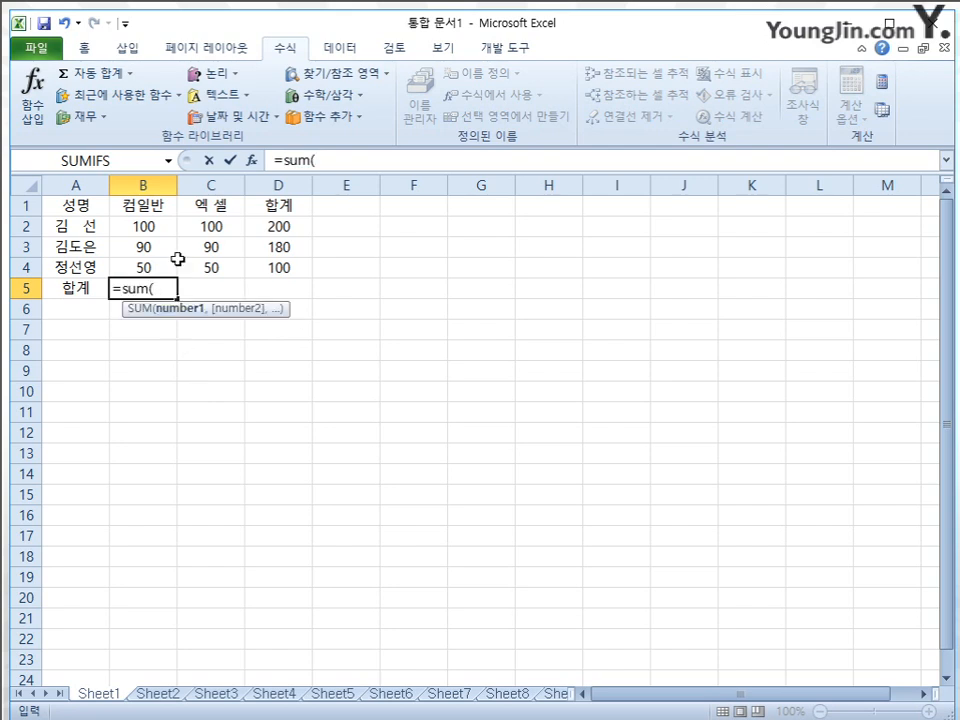
drag(165, 224, 167, 265)
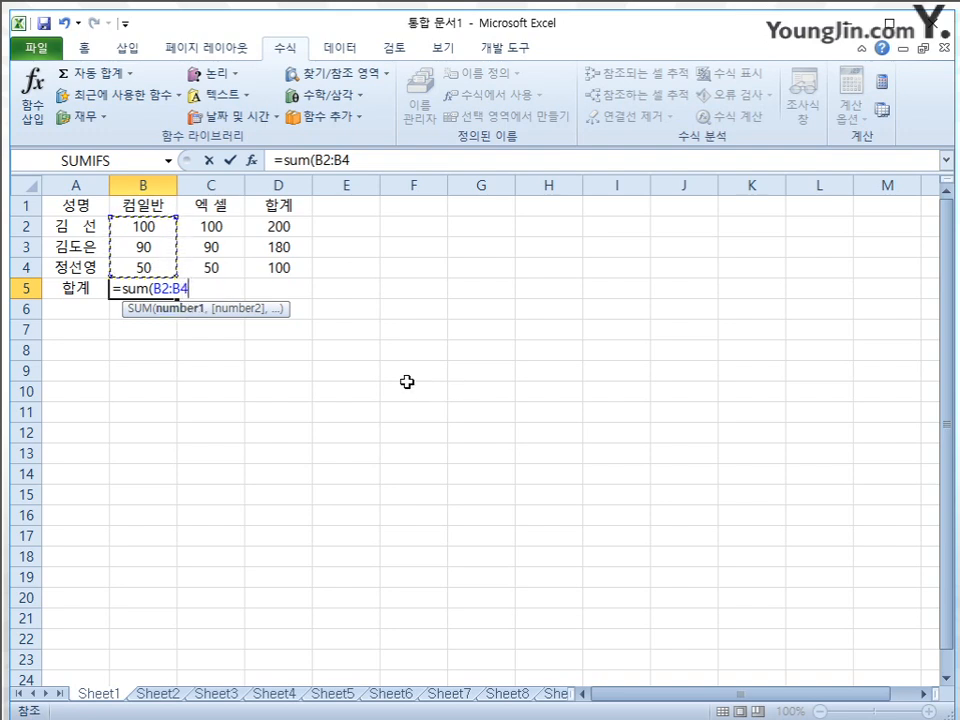
key(Return)
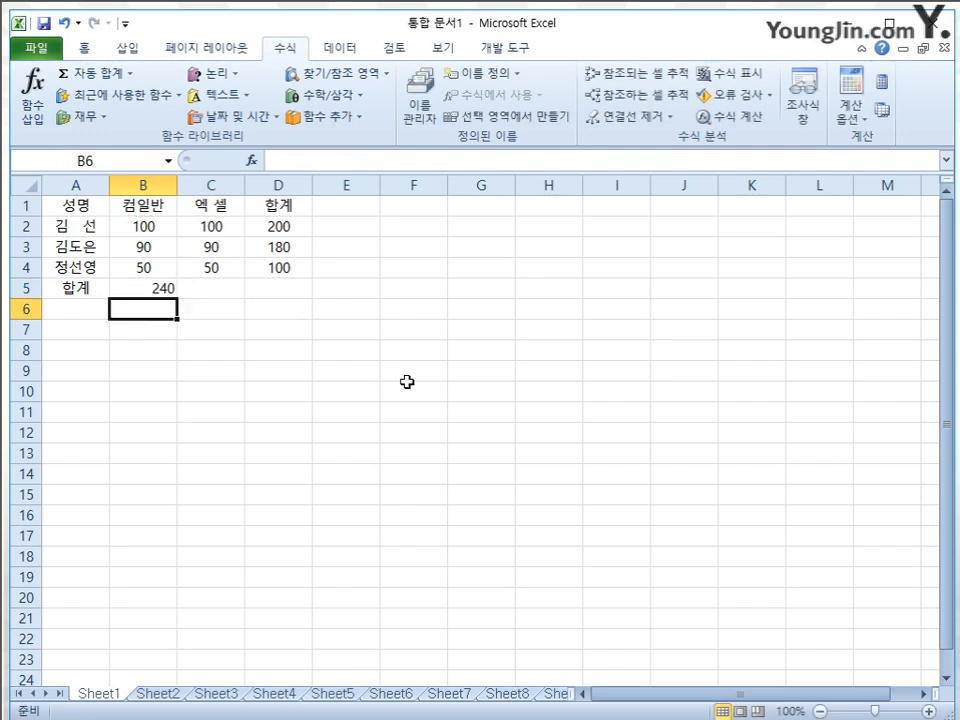
Clear the SUM formula from B5
click(125, 285)
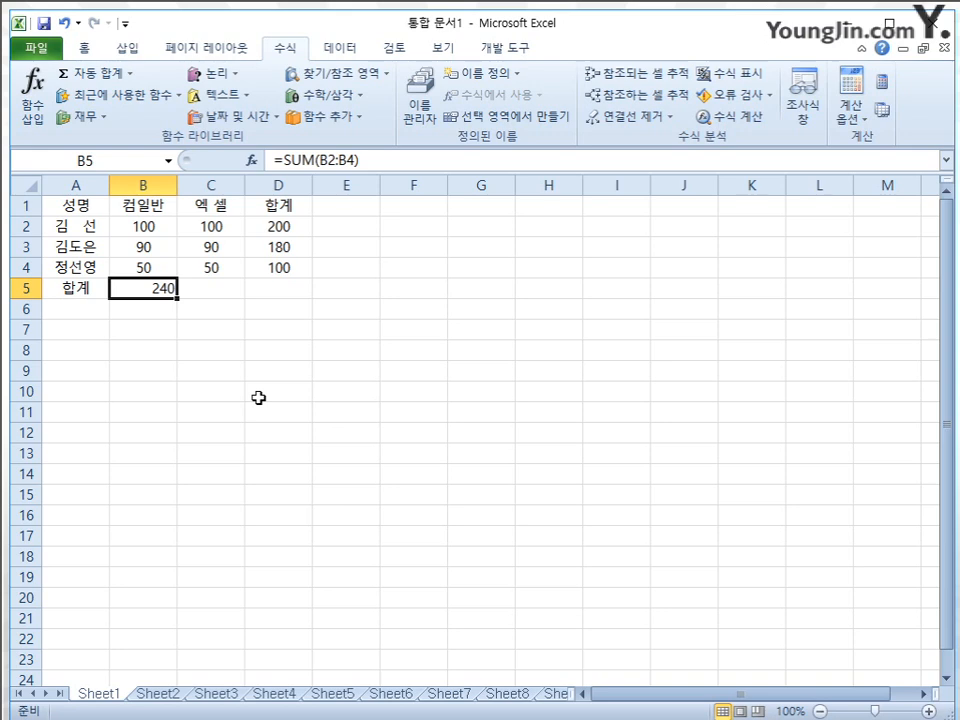
key(Delete)
click(418, 346)
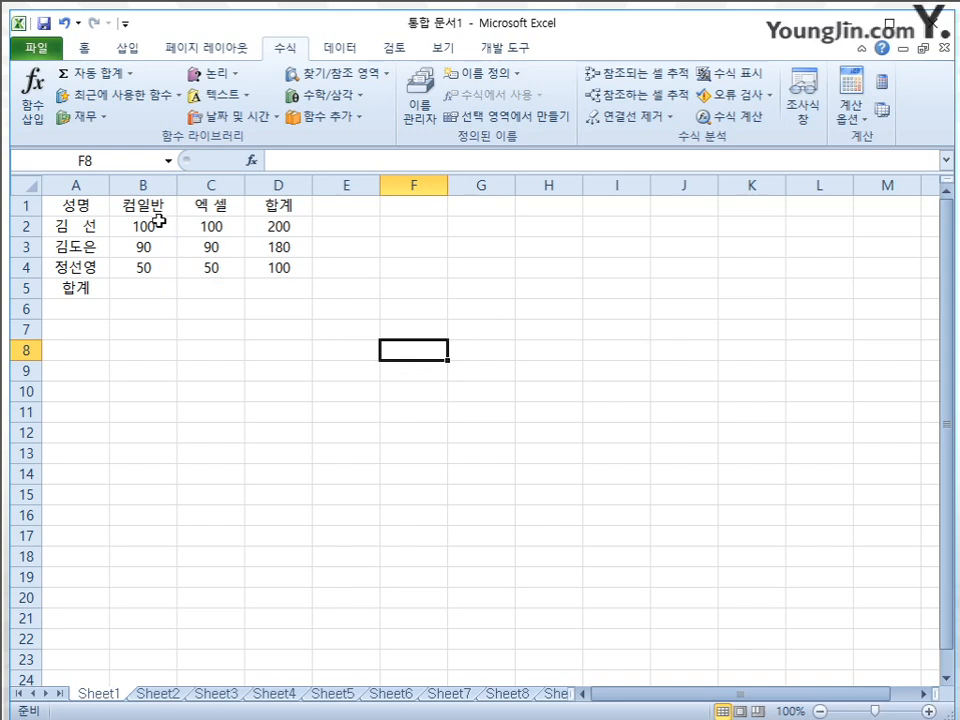
Define the name 컴일반 for the score range B2:B4
drag(154, 222, 170, 262)
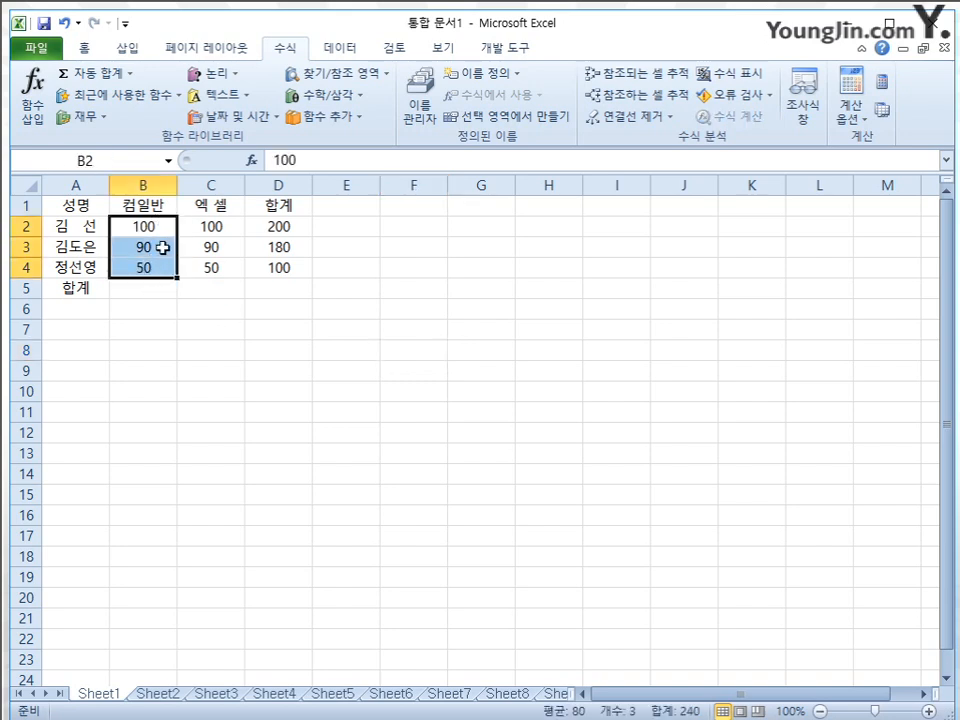
click(108, 162)
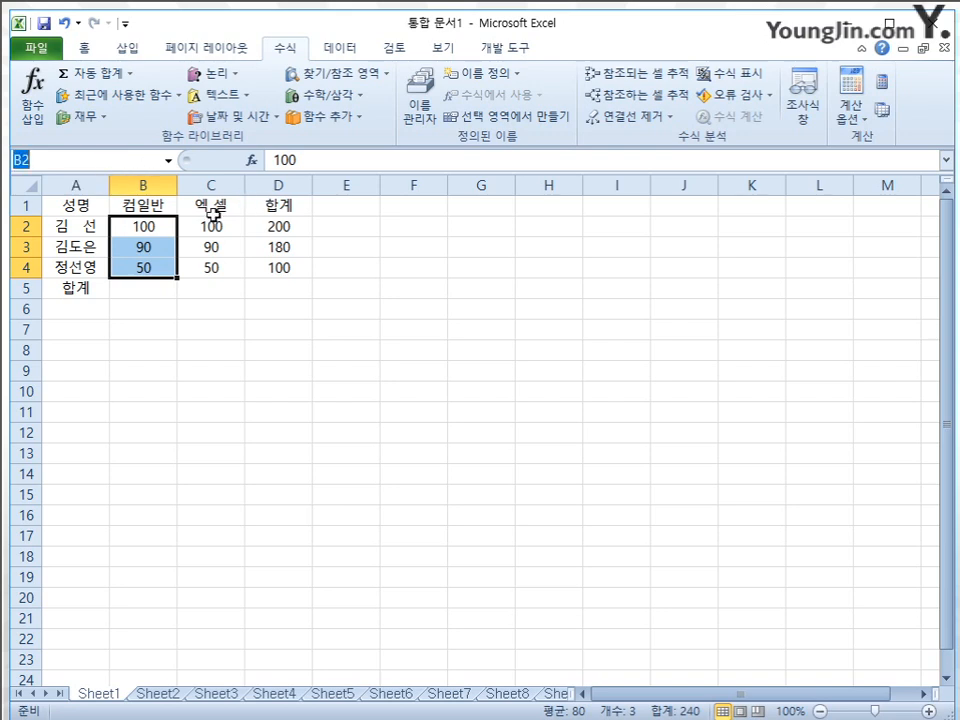
text(ZJ)
text(ㅋ)
text(이)
text(반)
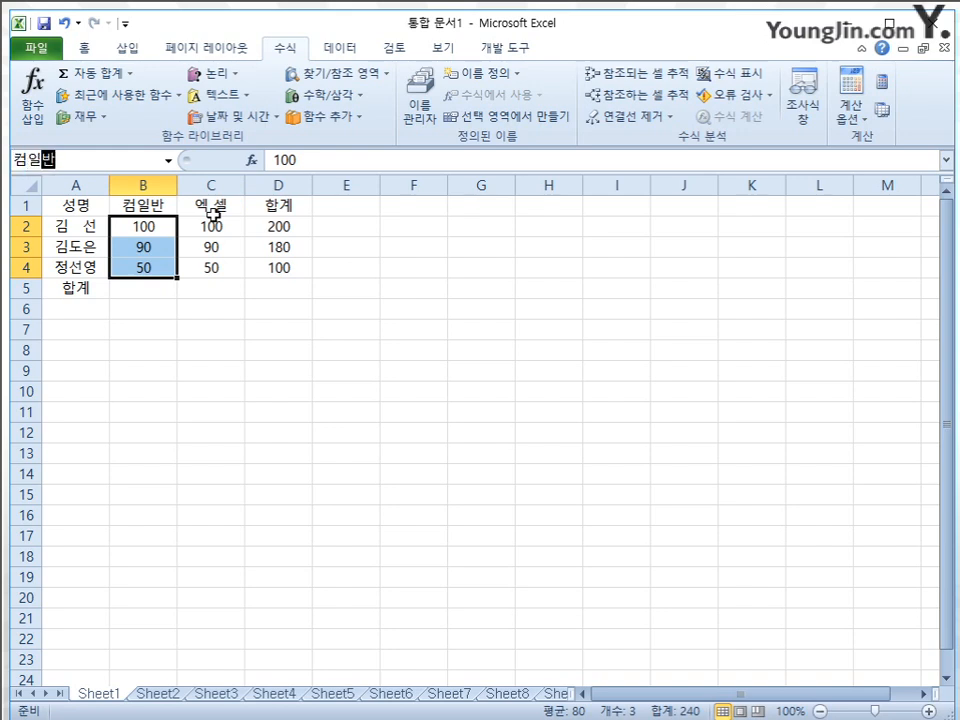
key(Return)
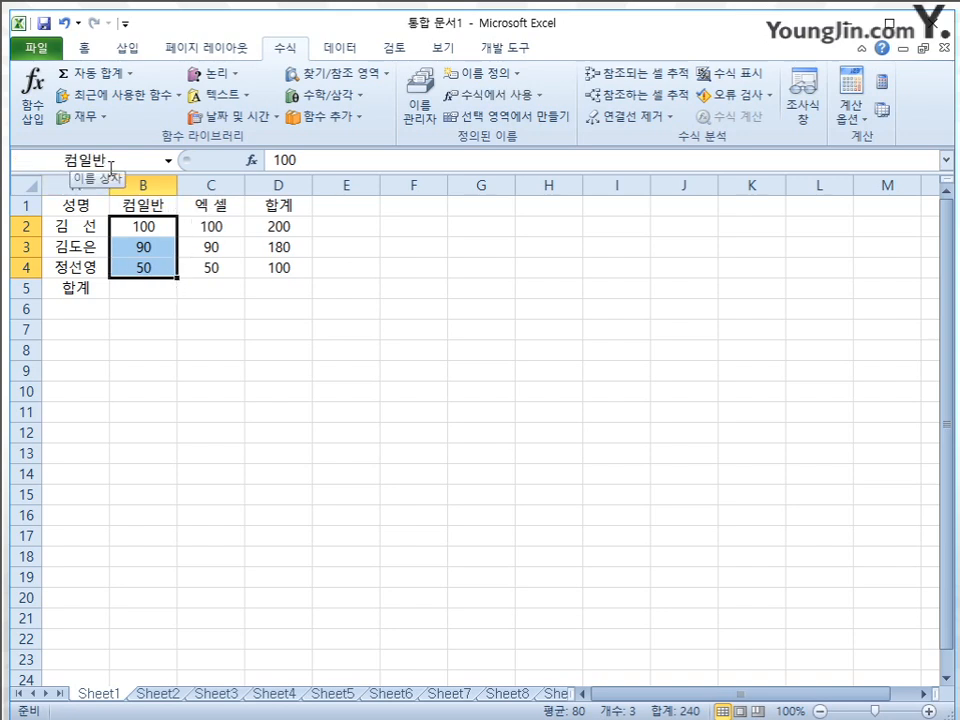
Go to the named range 컴일반 from an empty cell to check which cells it covers
click(240, 390)
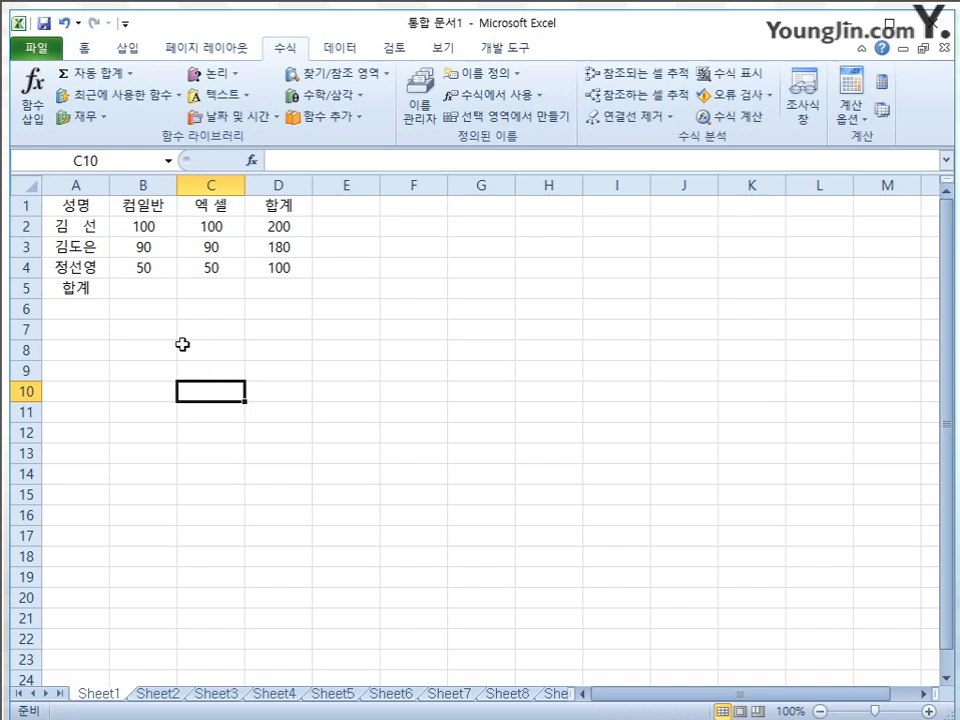
click(169, 161)
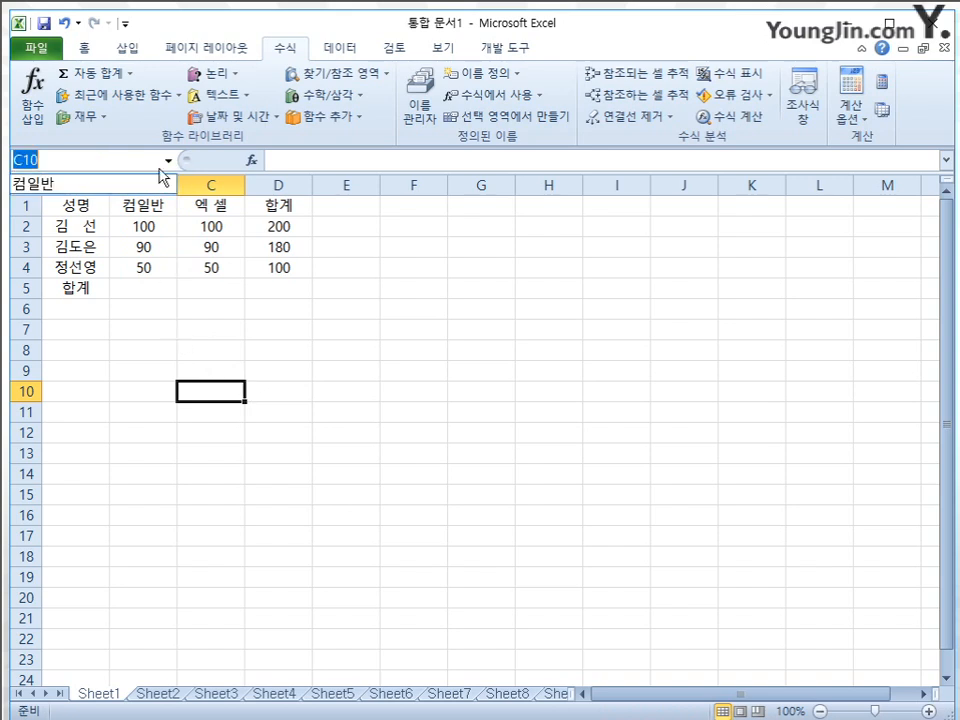
click(100, 186)
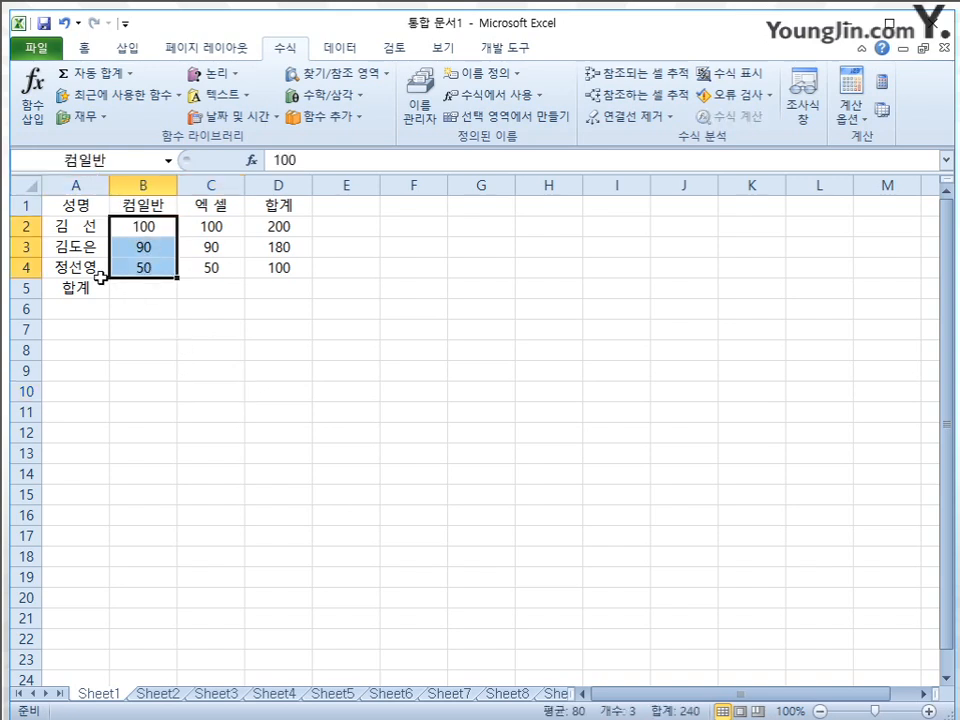
Total the 컴일반 scores in B5 with a SUM formula that uses the range name 컴일반
click(152, 287)
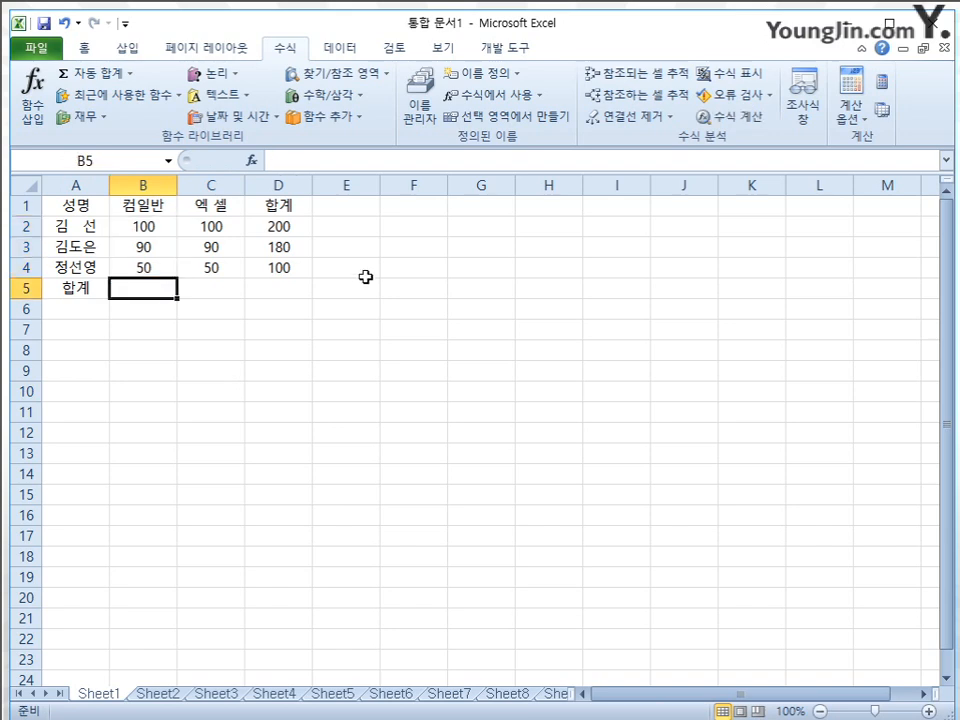
text(=sum()
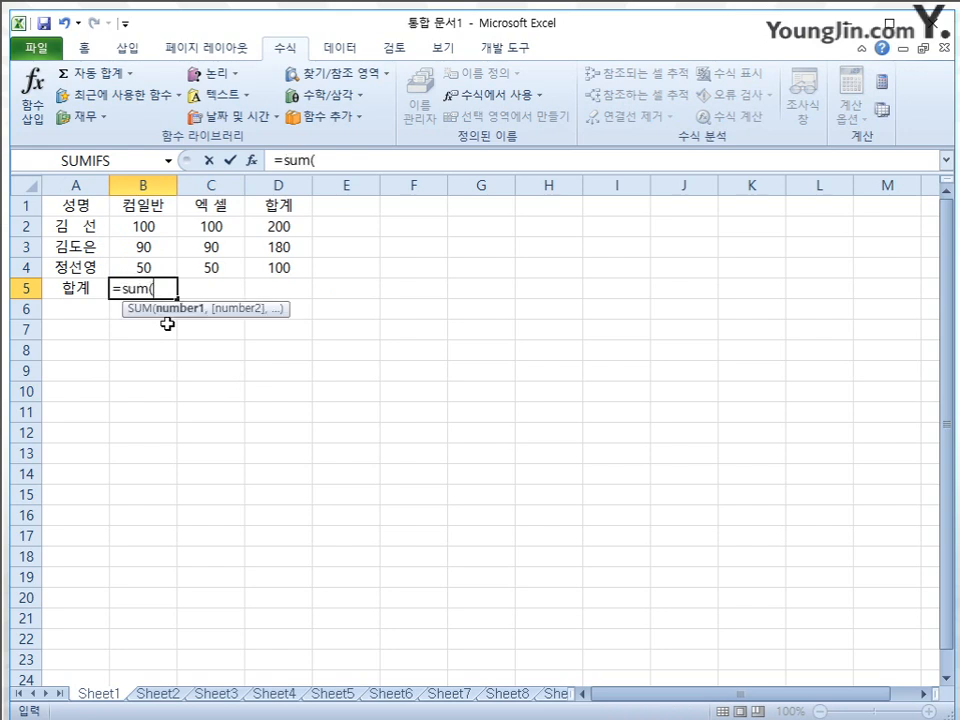
text(커)
text(ㅁ일)
text(반)
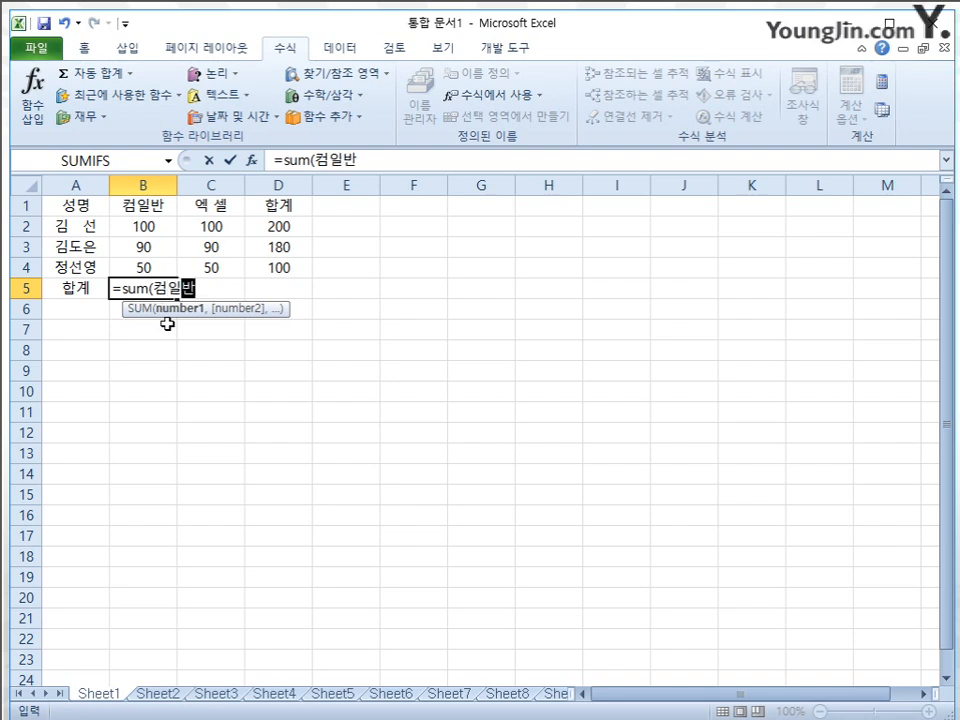
key(Return)
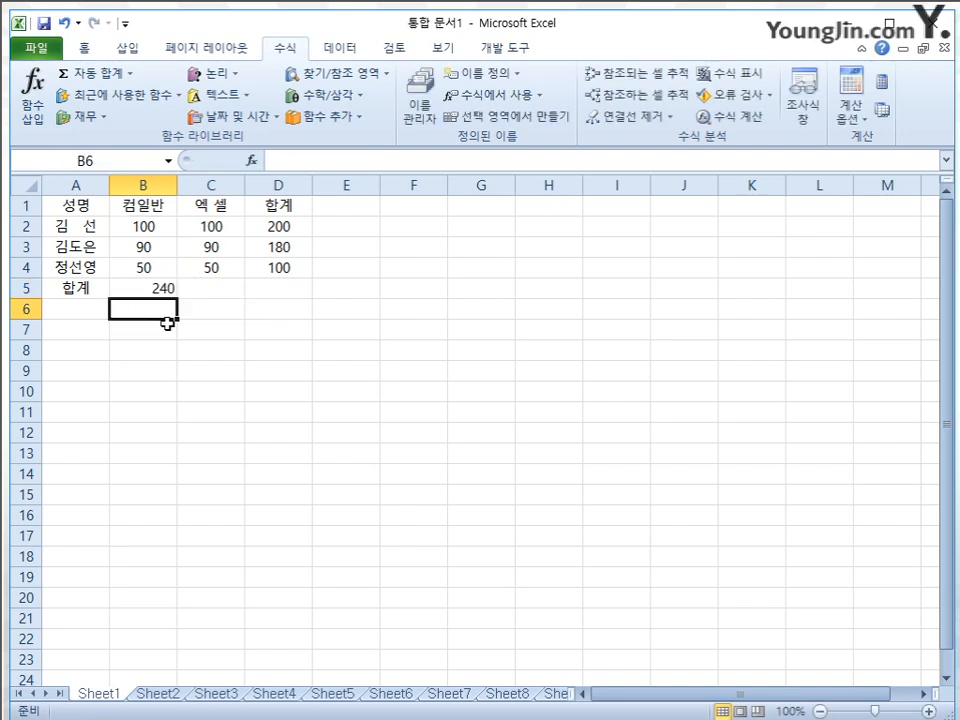
Examine the B5 formula against the named score cells, the empty C5 cell and the 엑 셀 heading in C1
key(Up)
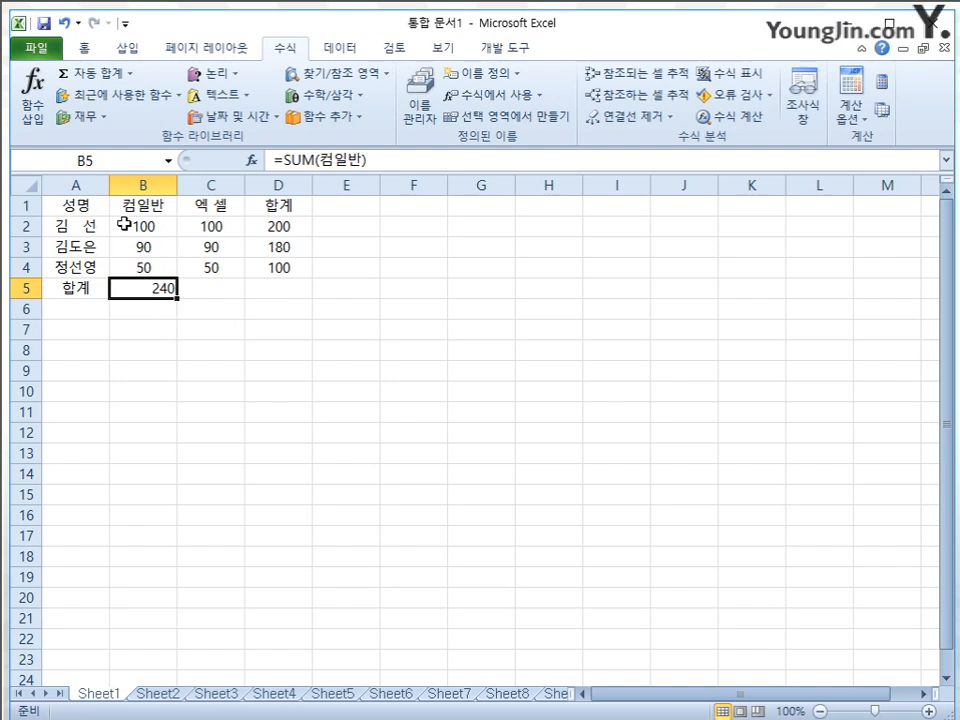
drag(124, 226, 133, 264)
click(141, 291)
click(121, 158)
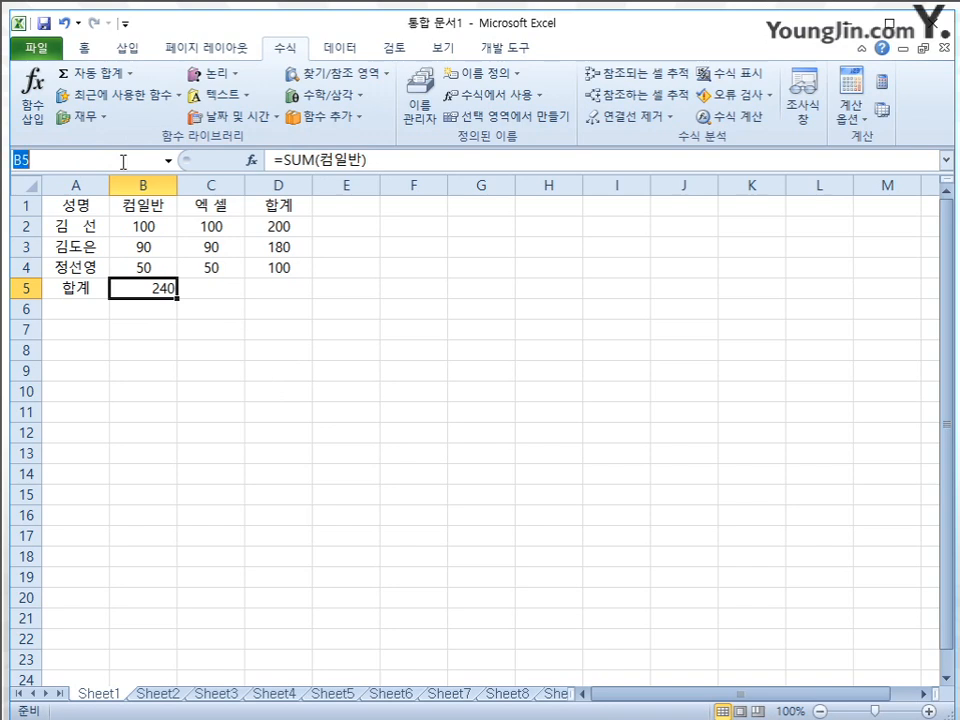
click(333, 346)
click(210, 292)
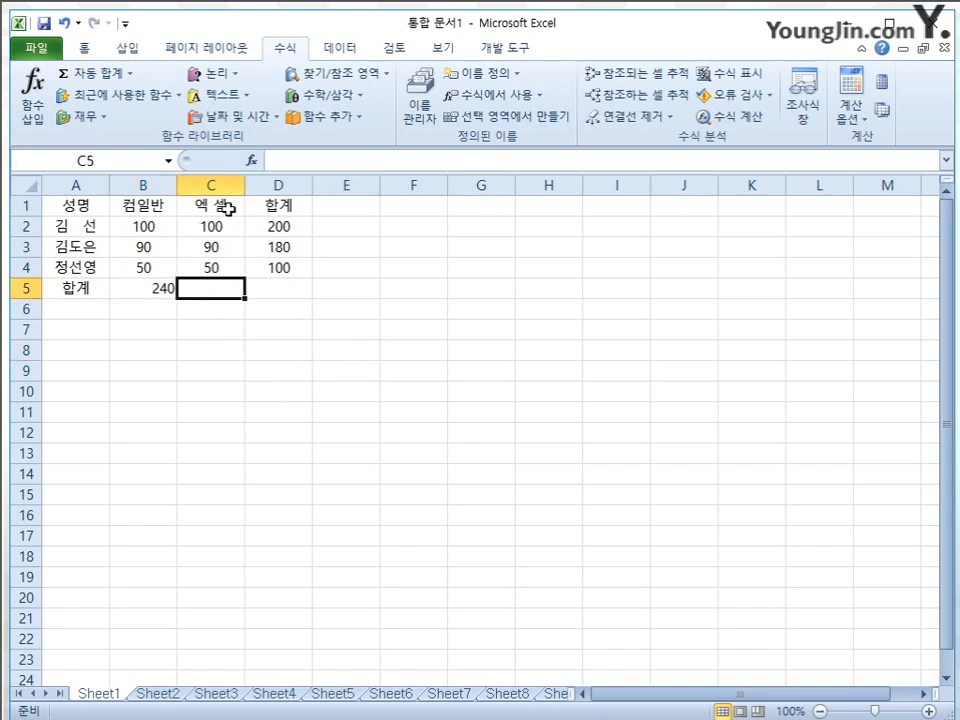
click(200, 207)
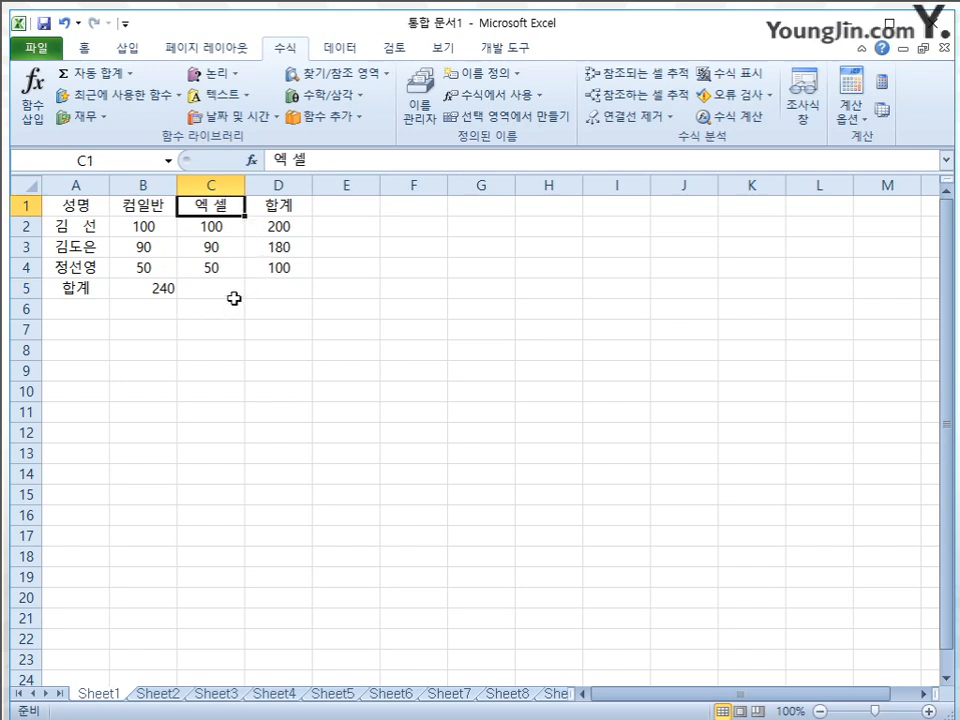
click(165, 290)
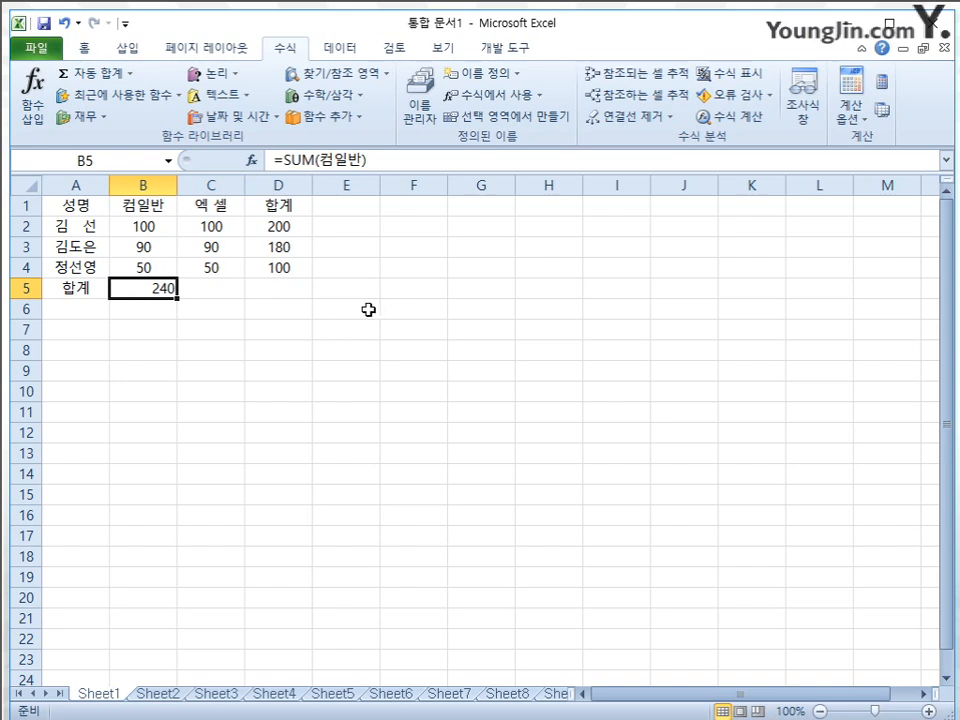
Delete the defined name 컴일반 from the workbook and clear the formula in B5
click(418, 98)
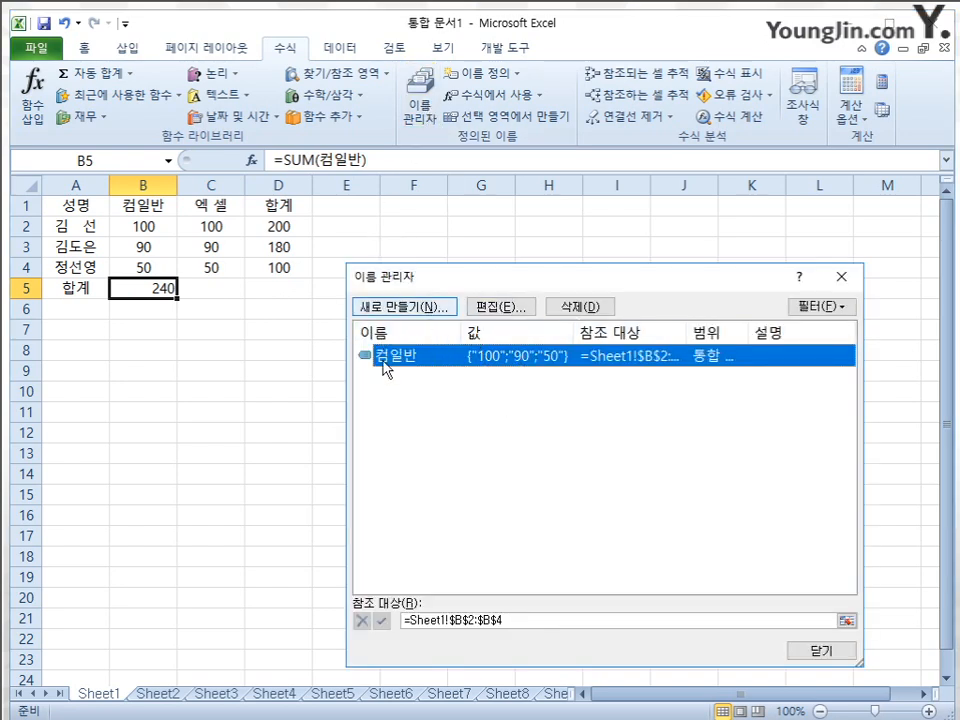
click(576, 307)
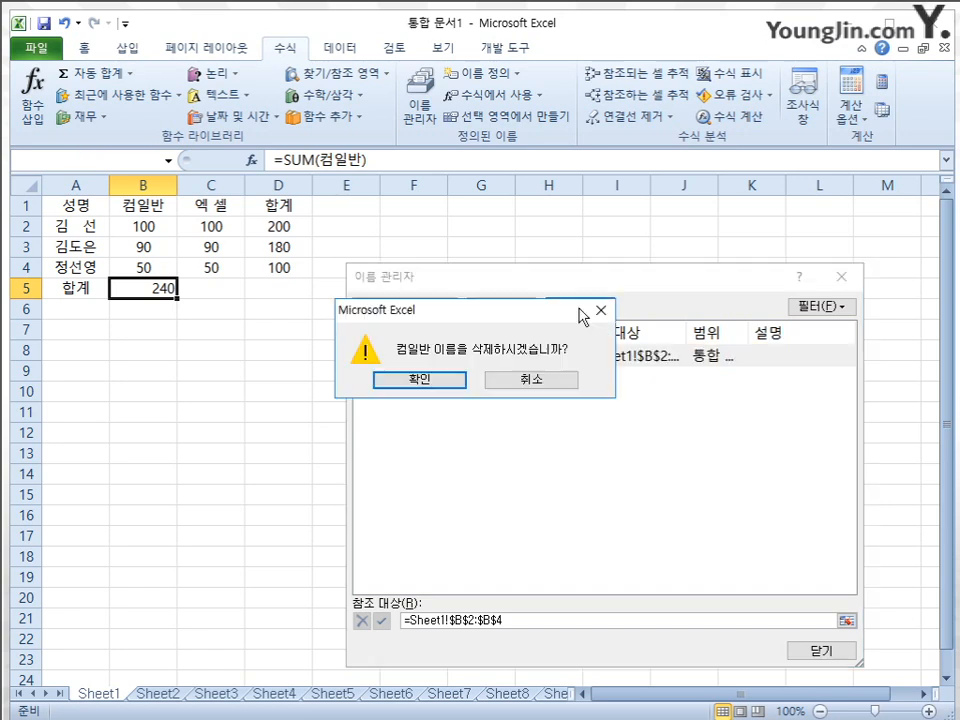
click(445, 386)
click(836, 650)
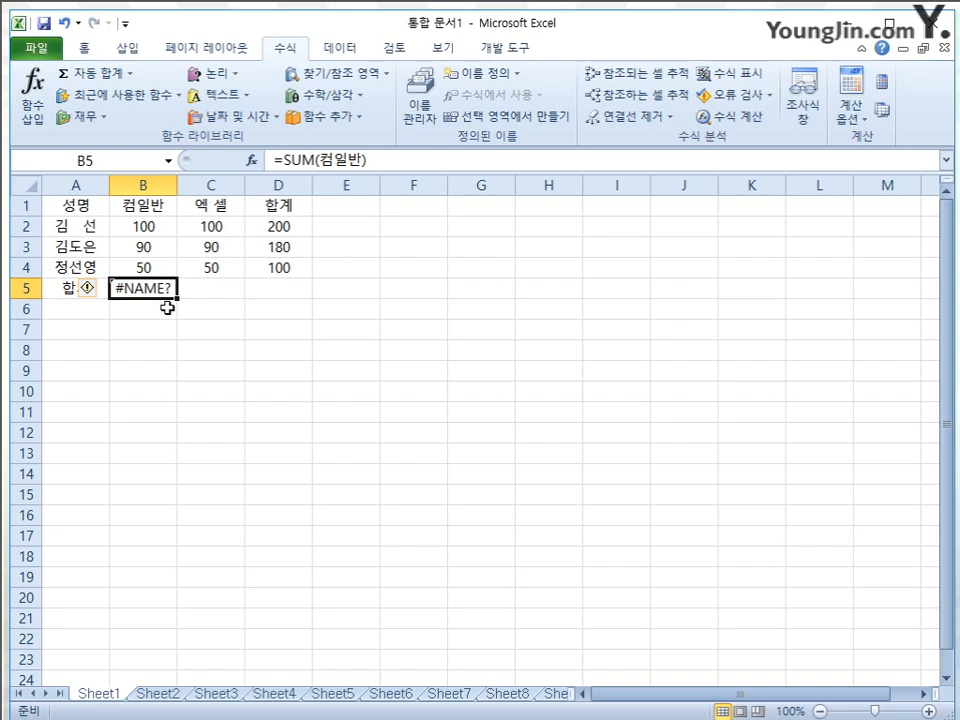
key(Delete)
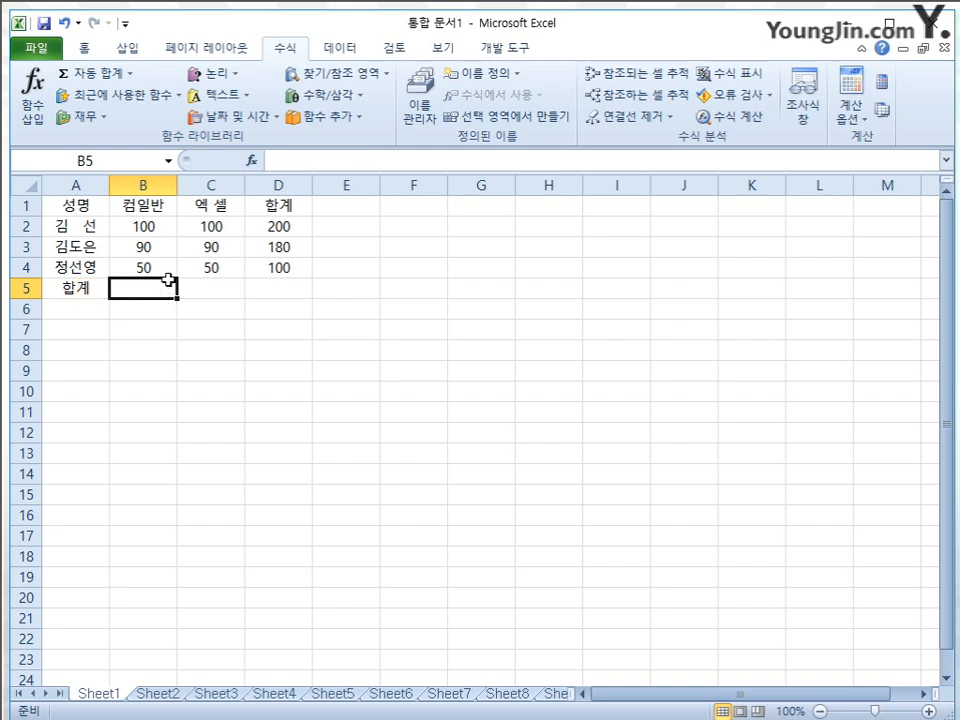
Try to name the range B2:B4 with a name containing a space, 컴 일반
drag(161, 229, 152, 267)
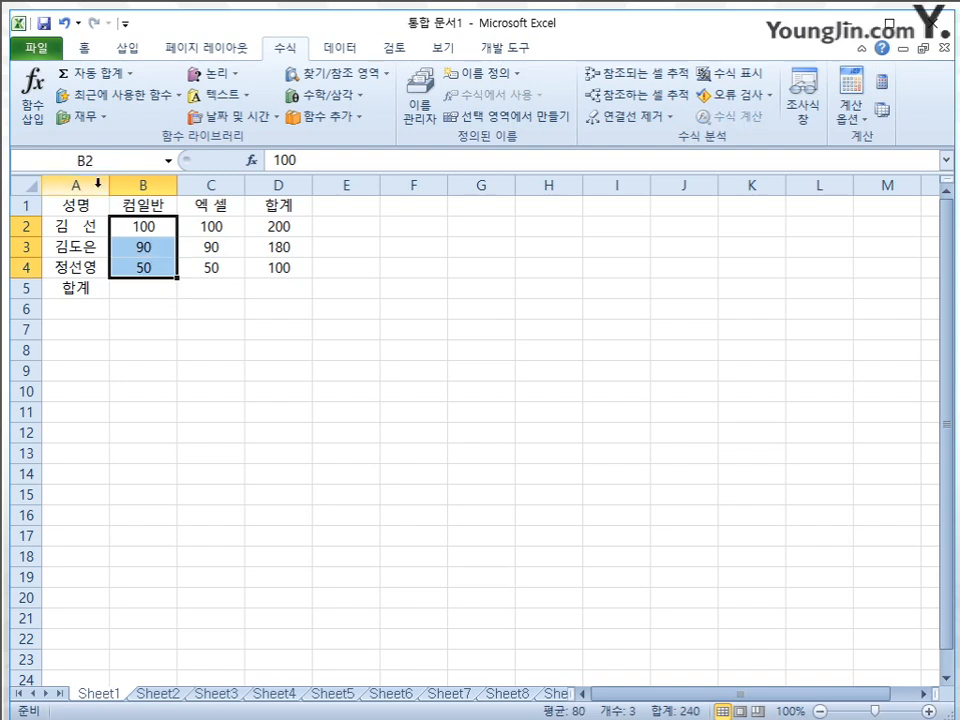
click(98, 160)
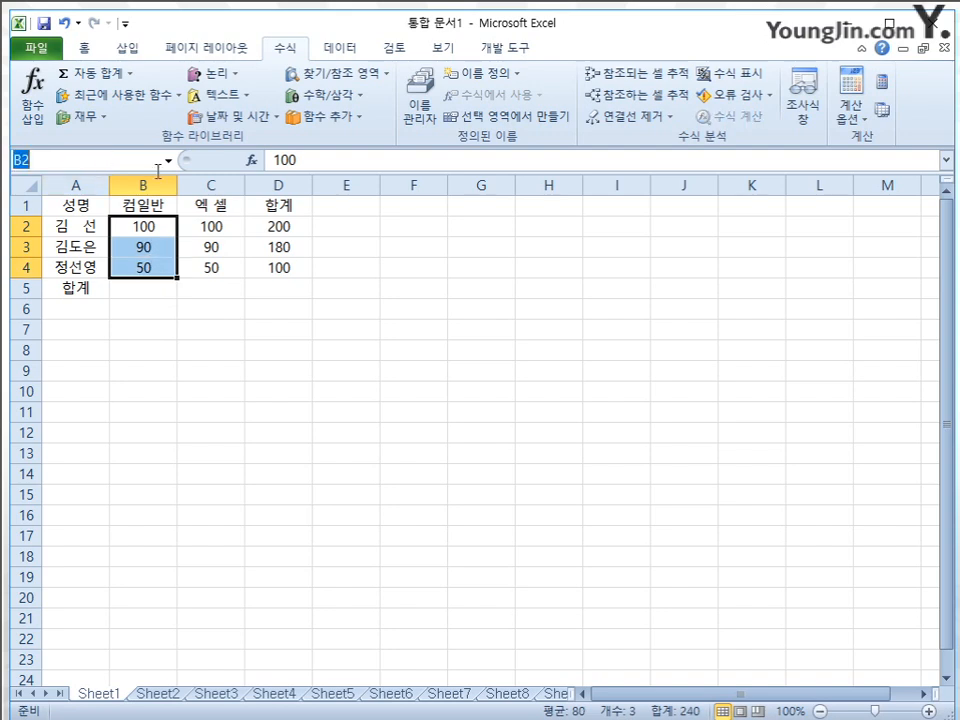
text(커)
text( ㅇ)
text(반)
key(Return)
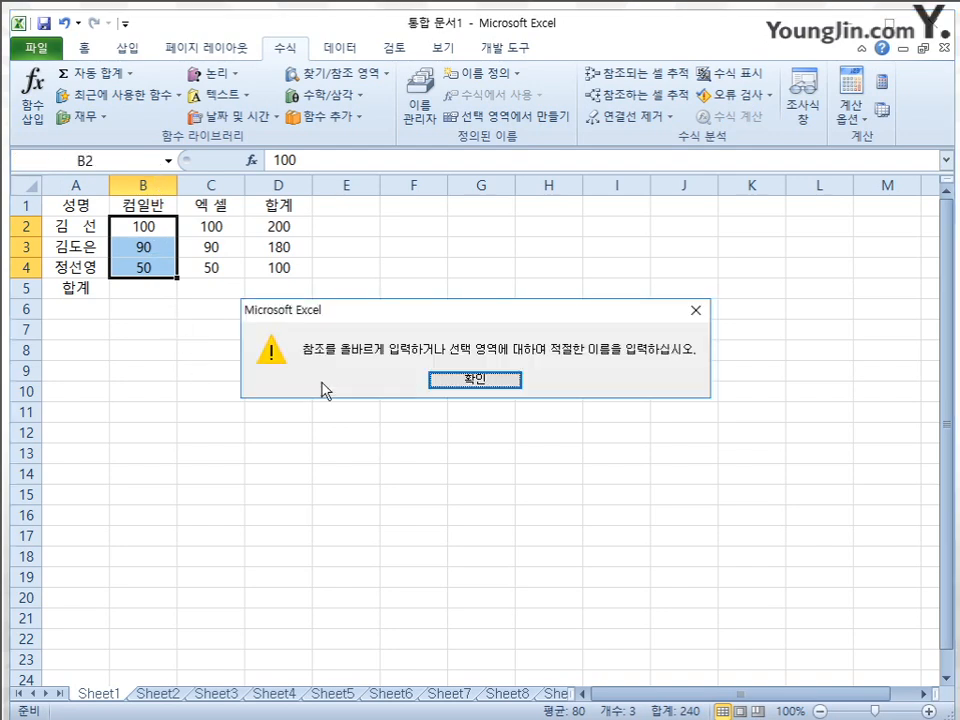
click(485, 385)
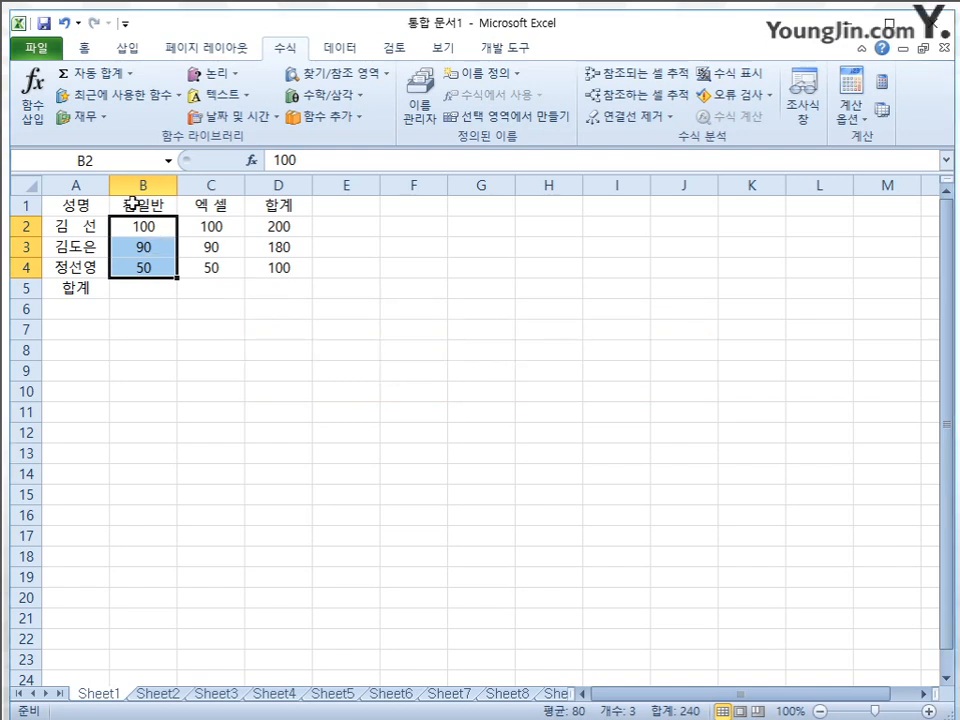
Name the range B2:B4 _컴일반, starting with an underscore
click(133, 161)
key(BackSpace)
text(_컴이)
text(반)
key(Return)
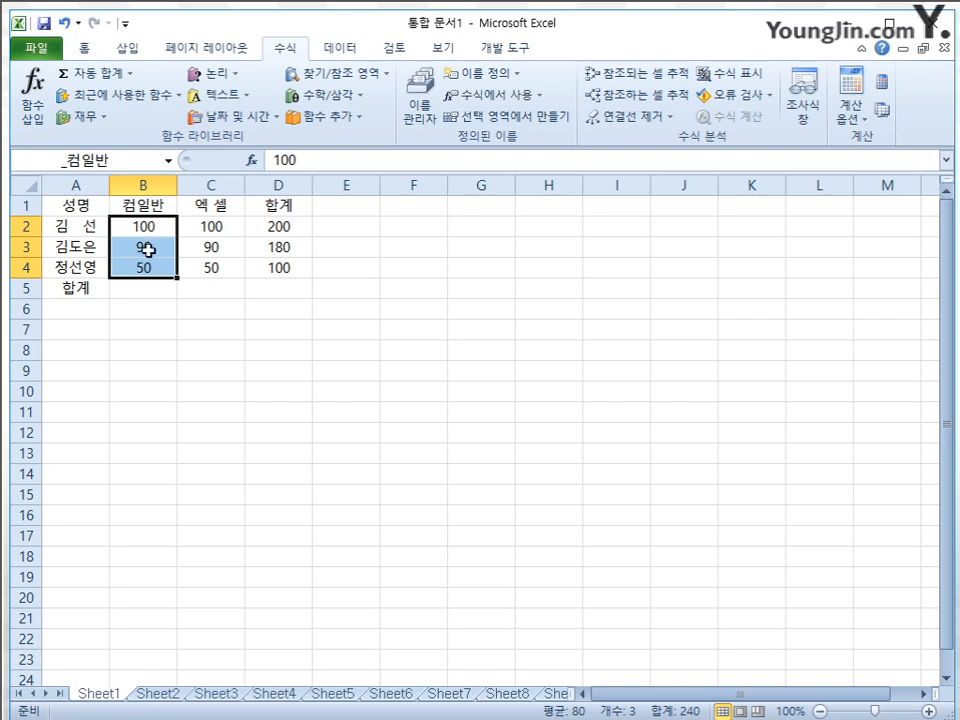
Go to the named range _컴일반 from an empty cell to check its cells
click(184, 372)
click(169, 160)
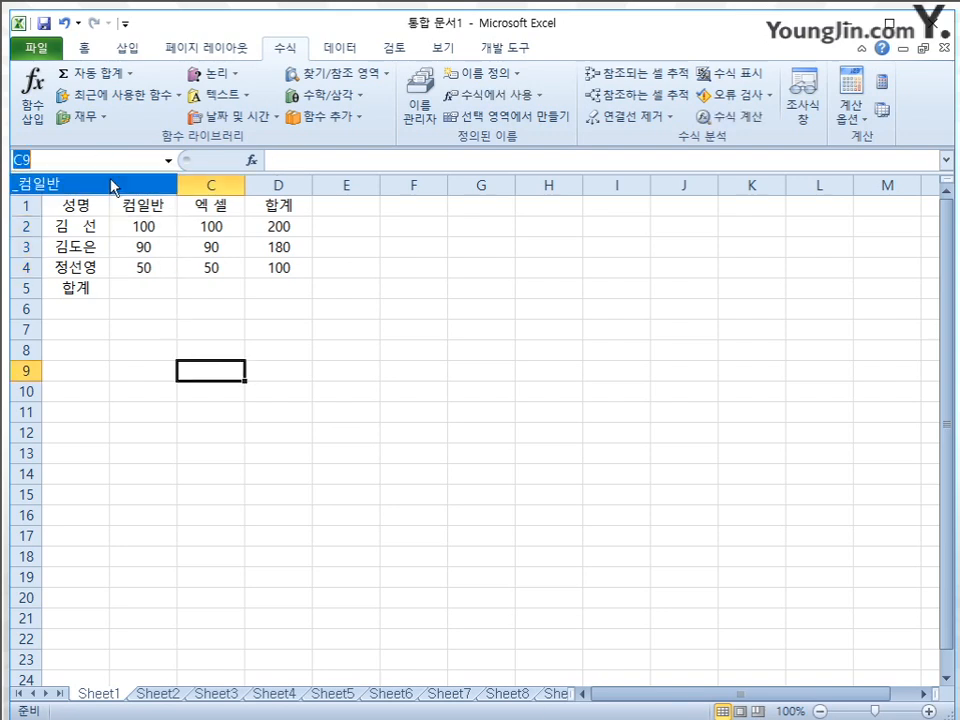
click(113, 187)
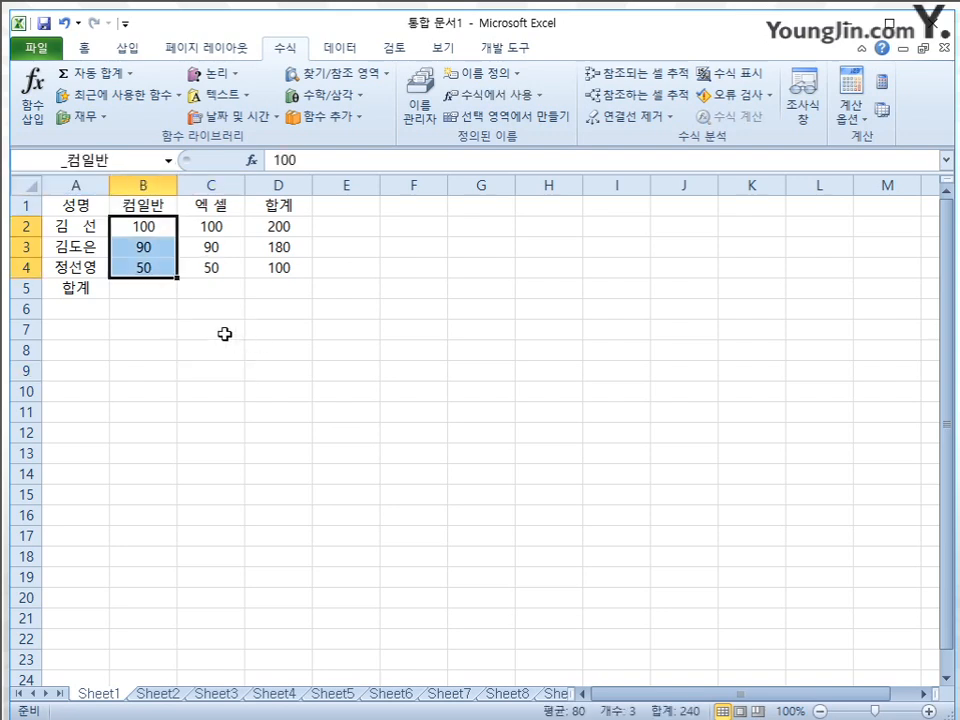
Delete the defined name _컴일반 from the workbook
click(420, 100)
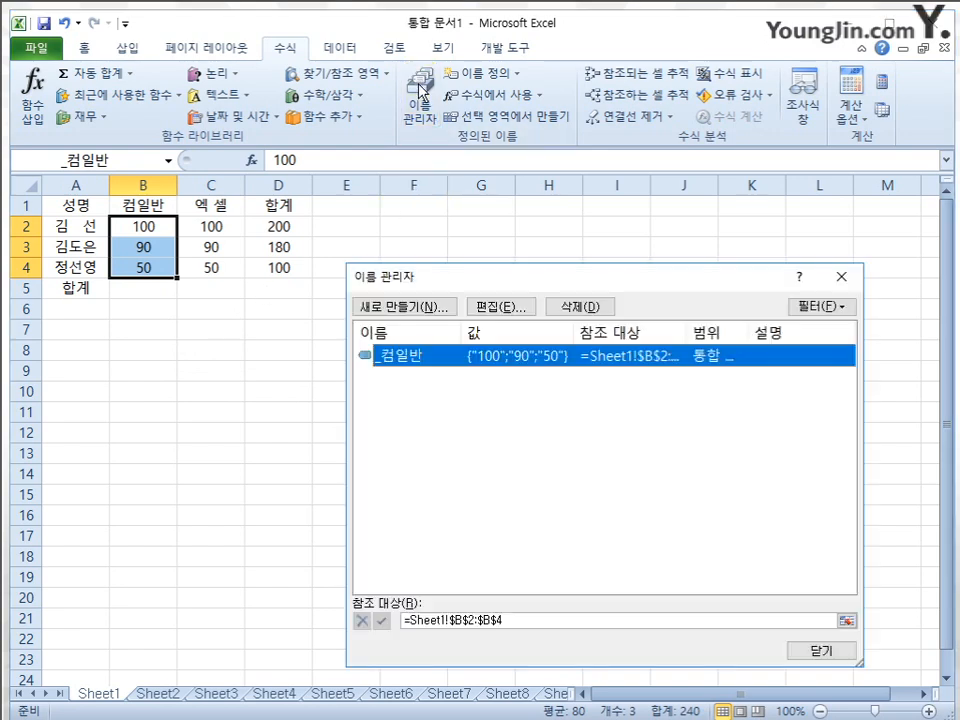
click(578, 306)
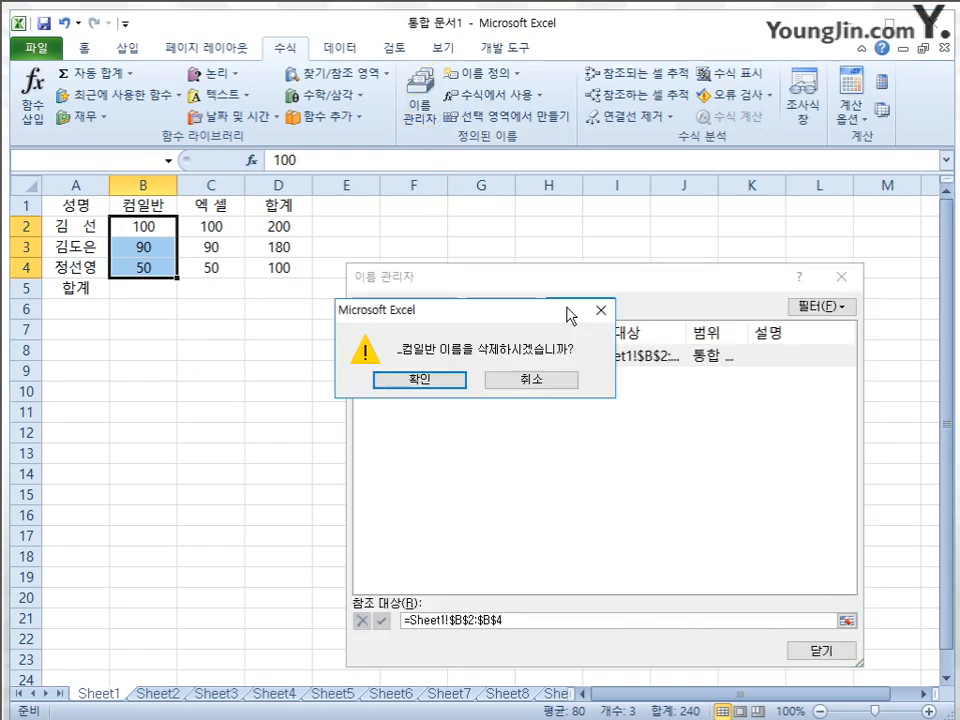
click(467, 380)
click(823, 650)
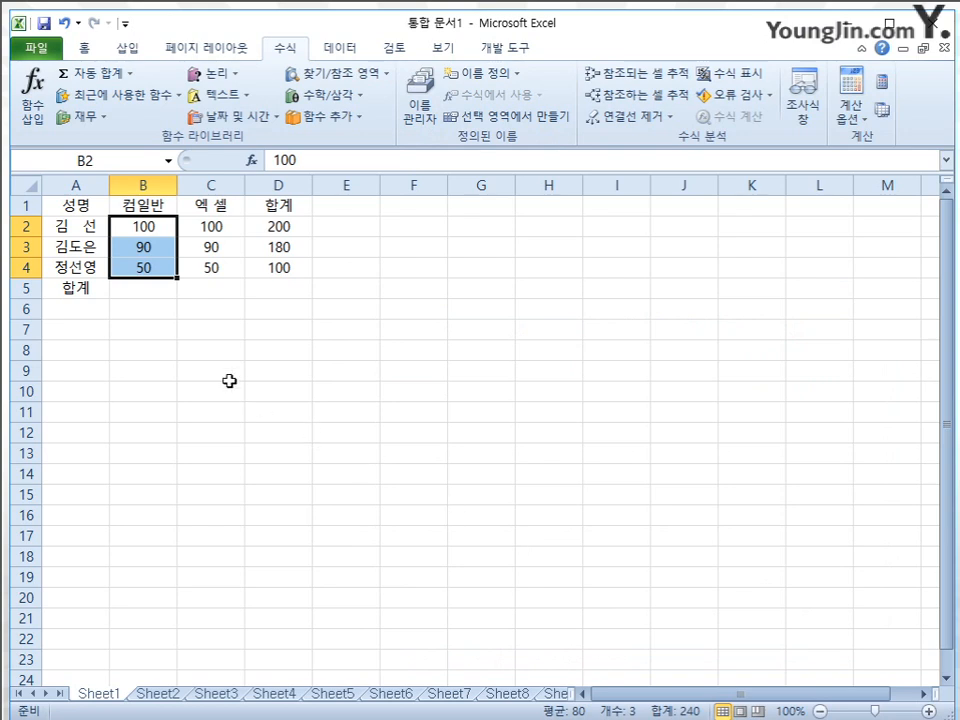
Remove the space from the header in C1 so that it reads 엑셀
click(225, 209)
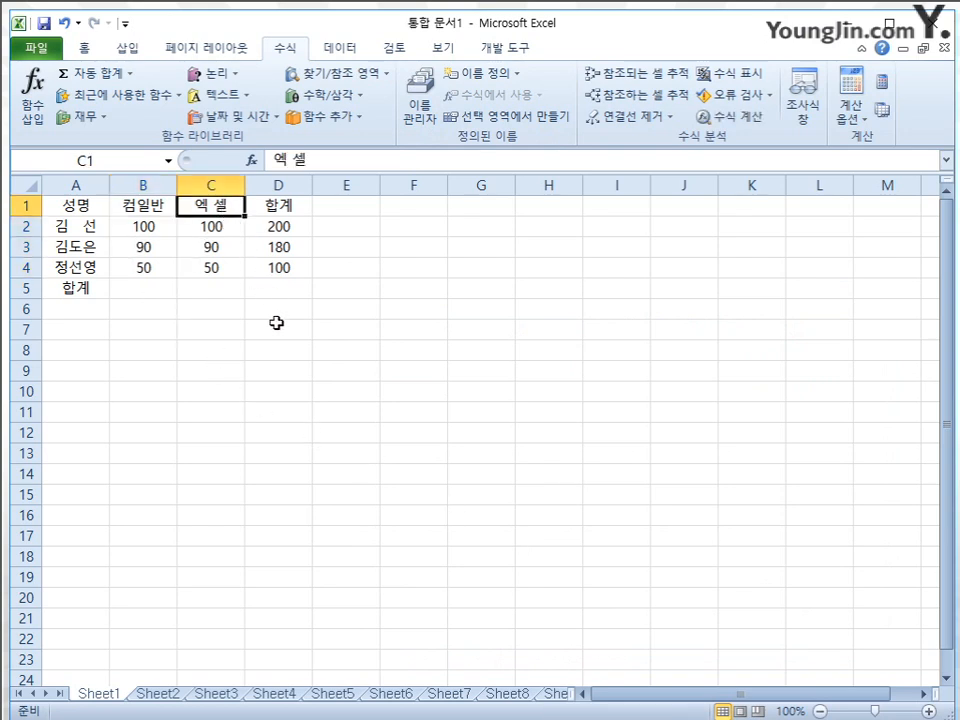
click(224, 225)
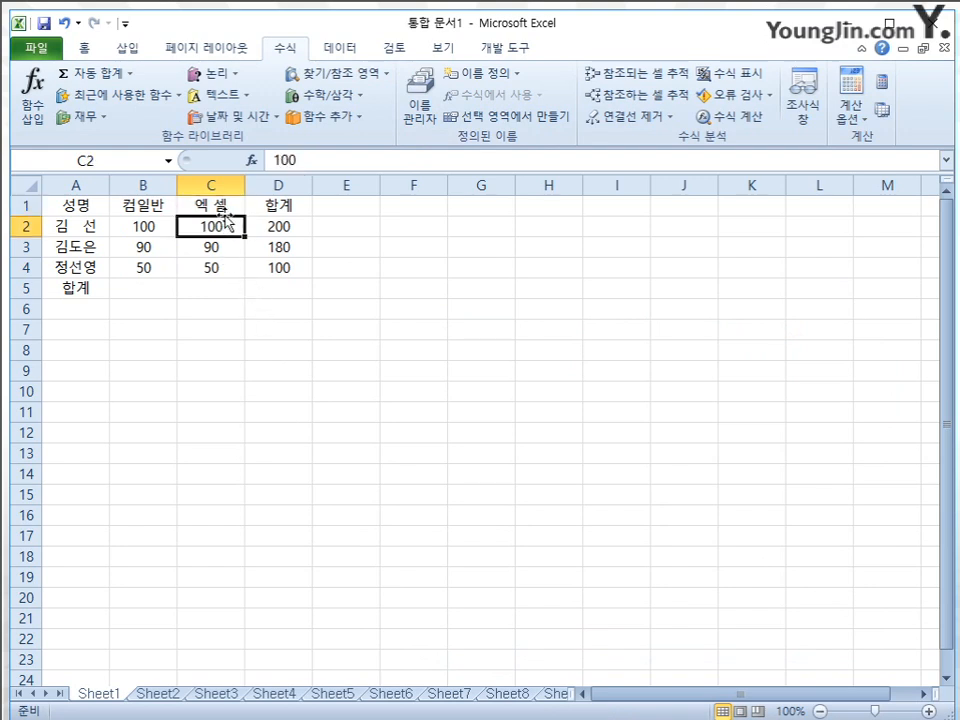
click(220, 208)
key(F2)
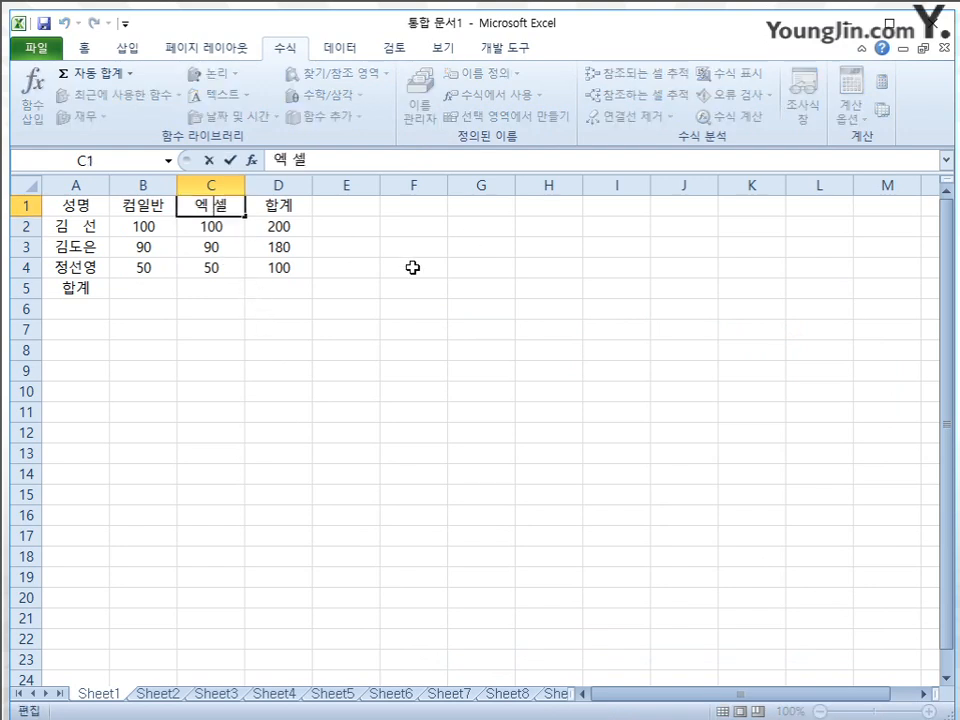
key(Left)
key(BackSpace)
key(Return)
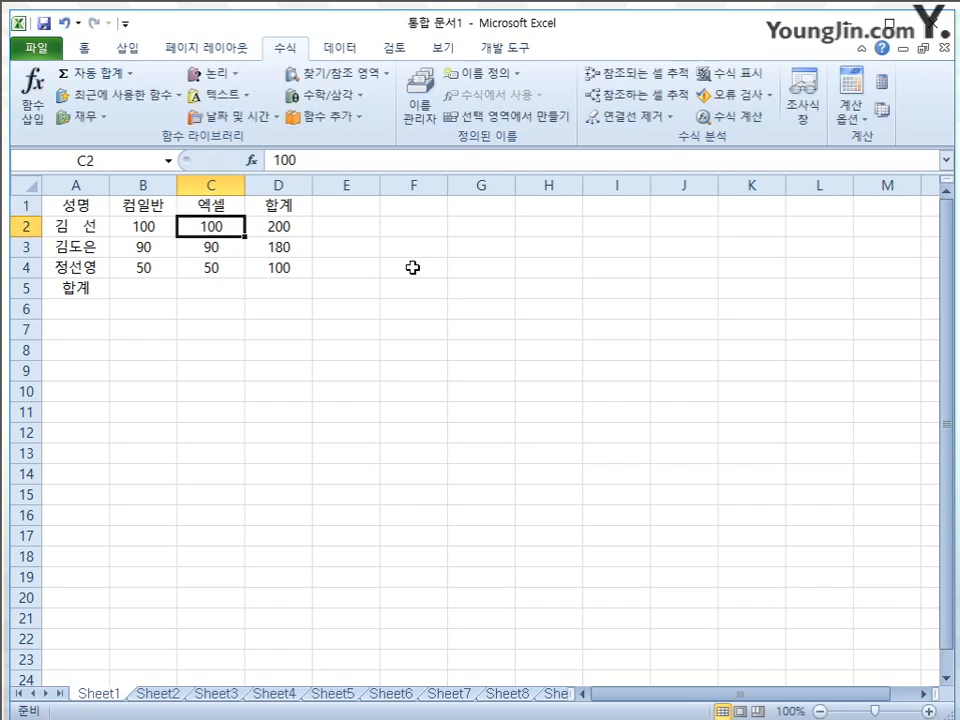
Restore the space in the C1 header so that it reads 엑 셀
key(Up)
key(F2)
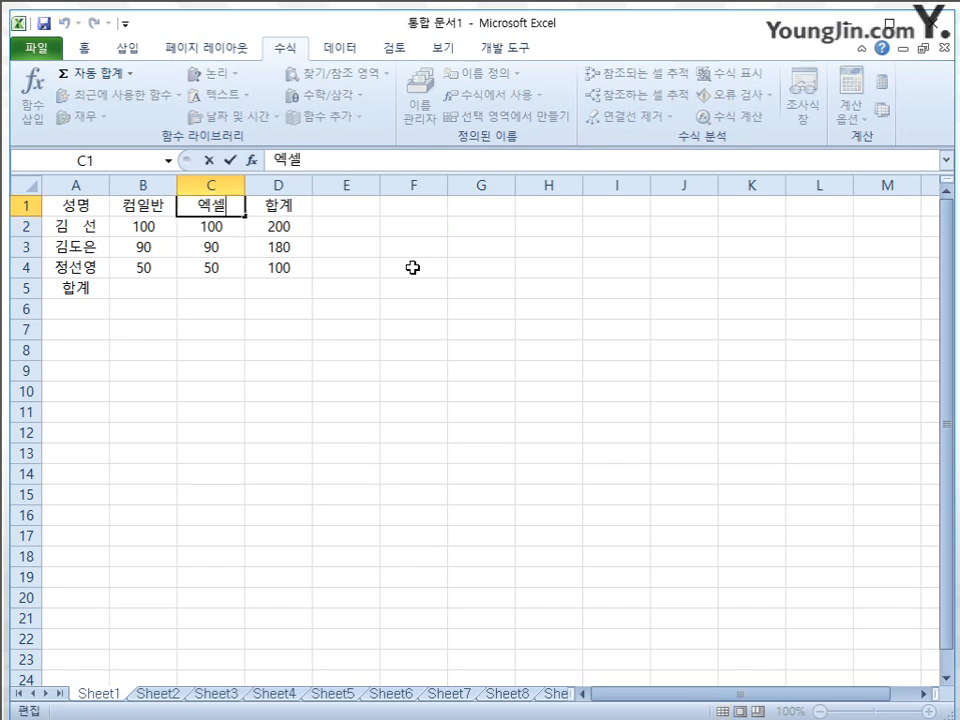
key(Return)
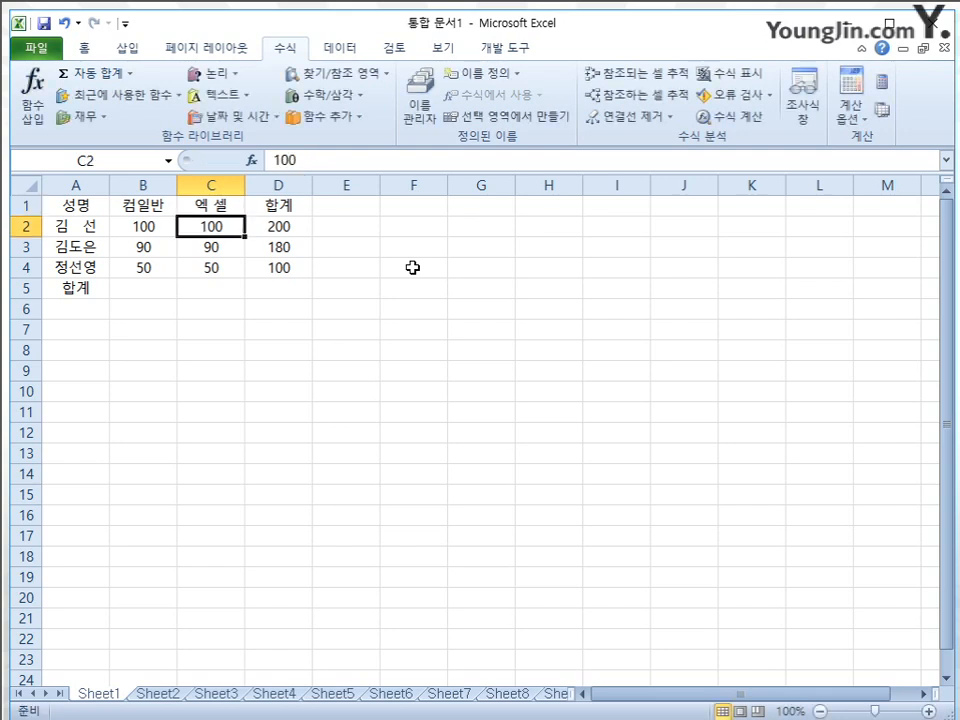
click(161, 206)
drag(162, 224, 153, 266)
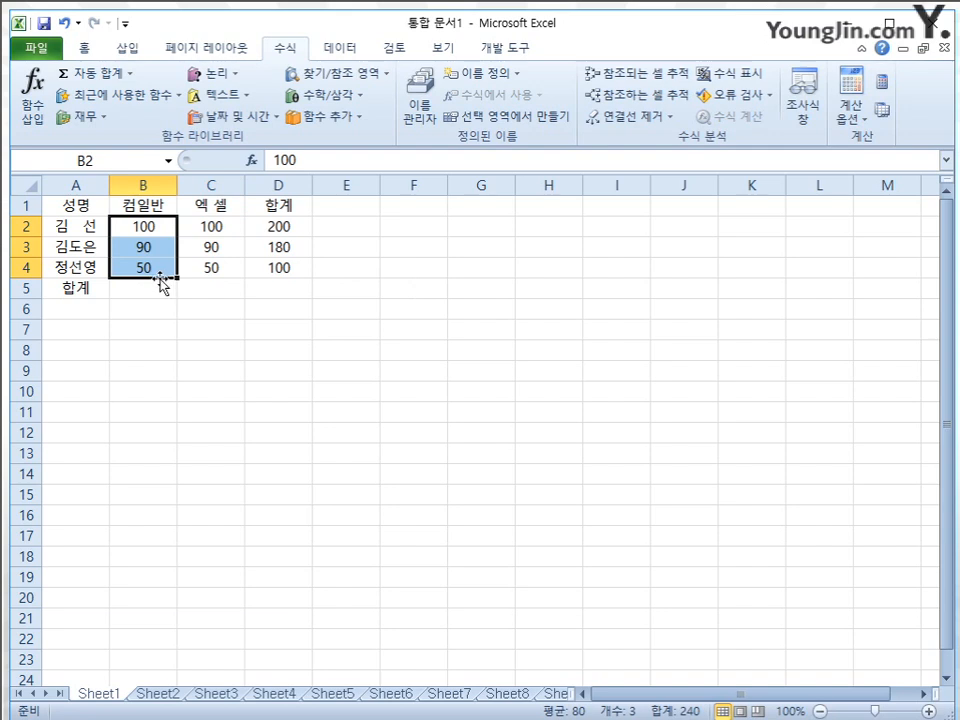
Define the workbook name 엑_셀 based on header C1, with its reference set to Sheet1 range C2:C4
click(226, 206)
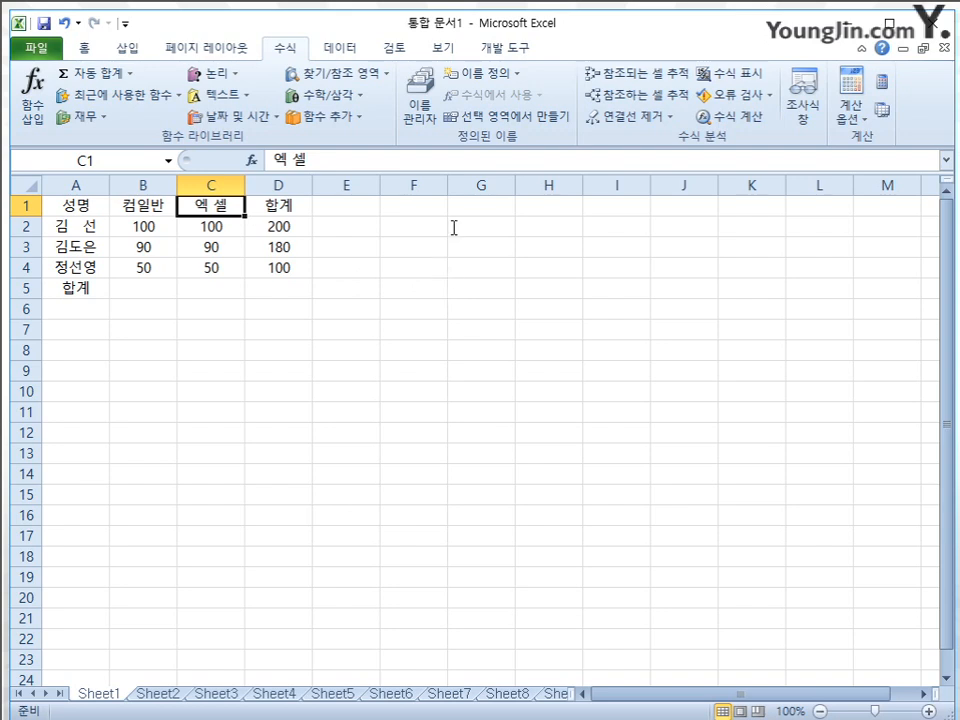
click(488, 74)
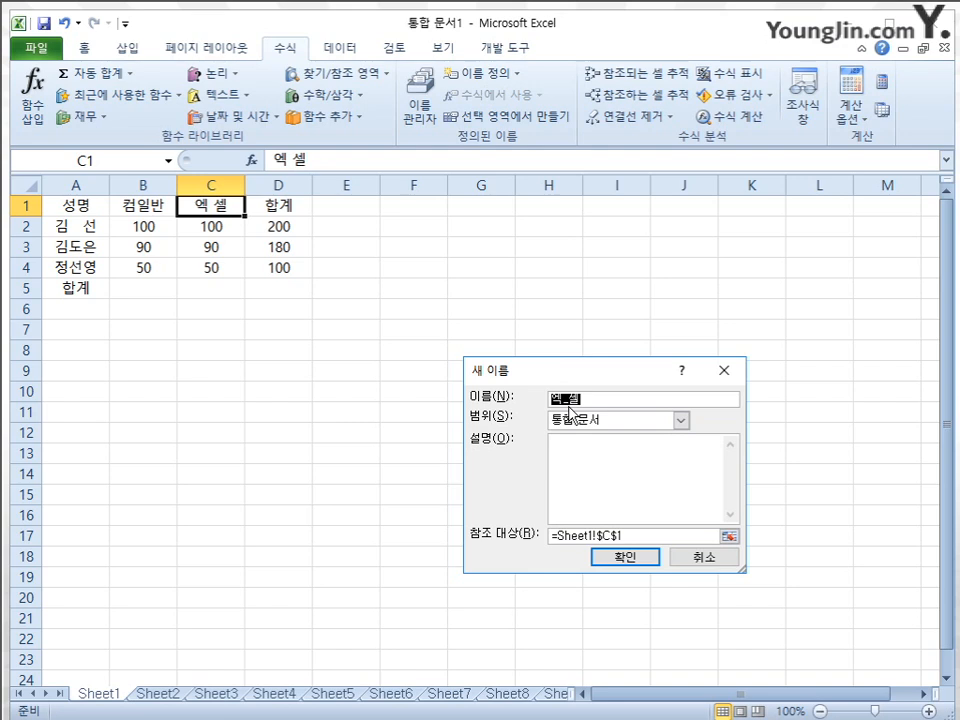
click(729, 536)
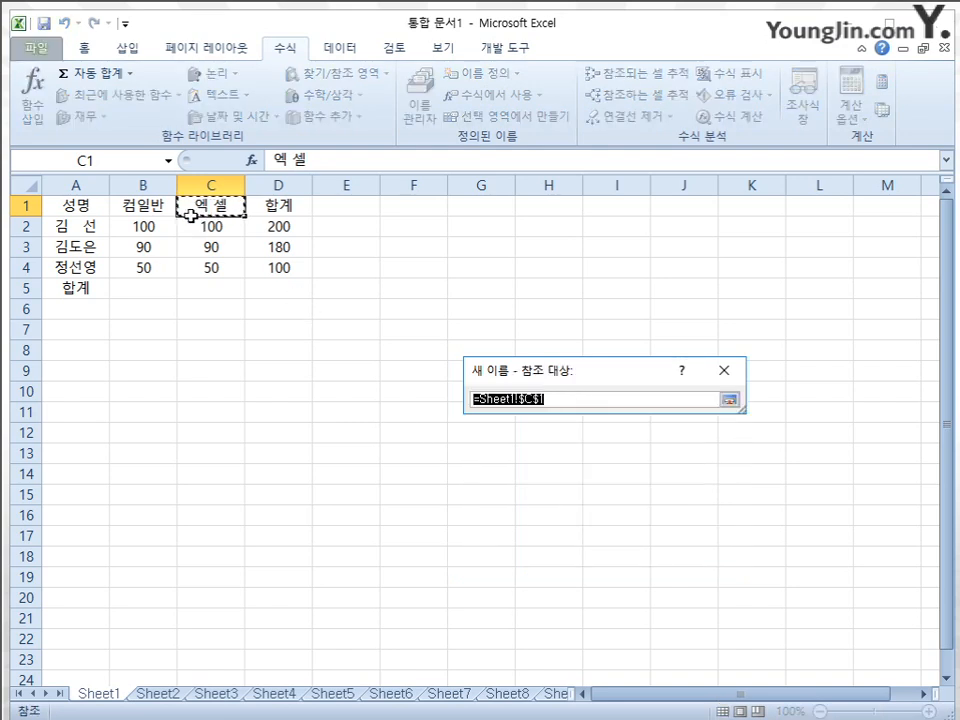
drag(194, 226, 201, 269)
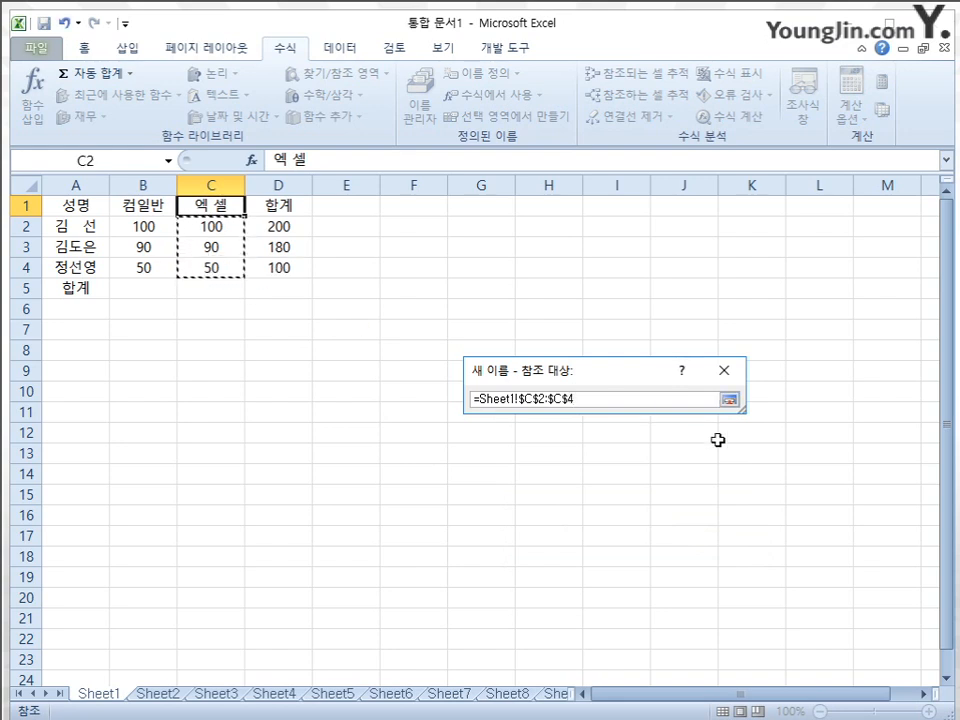
click(730, 400)
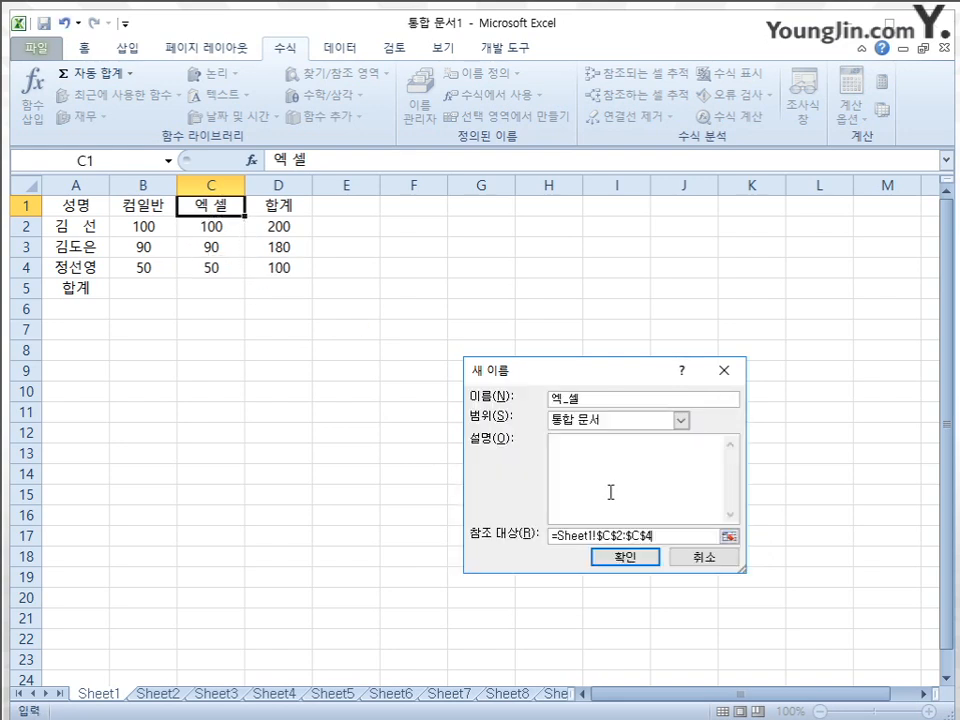
click(626, 556)
Go to the named range 엑_셀 from an empty cell to check which cells it covers
click(352, 372)
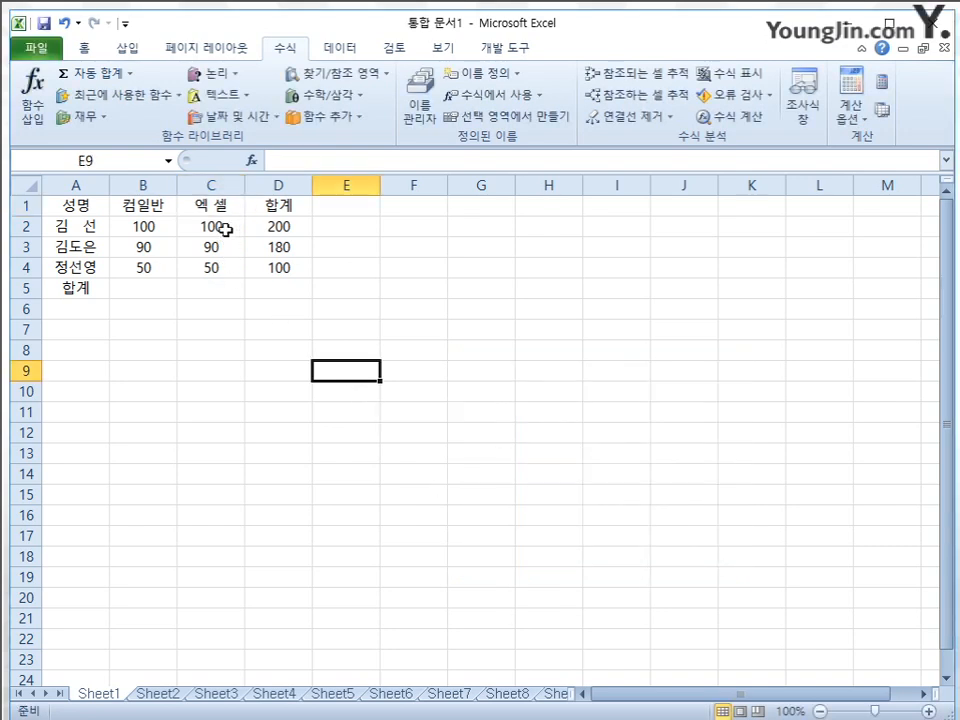
click(169, 161)
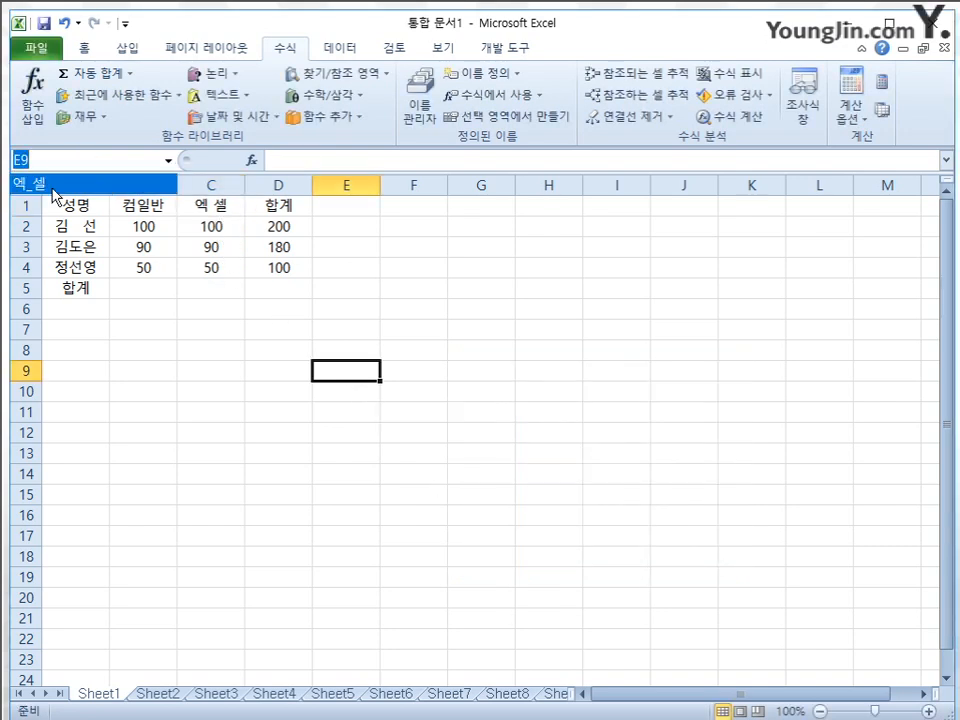
click(60, 184)
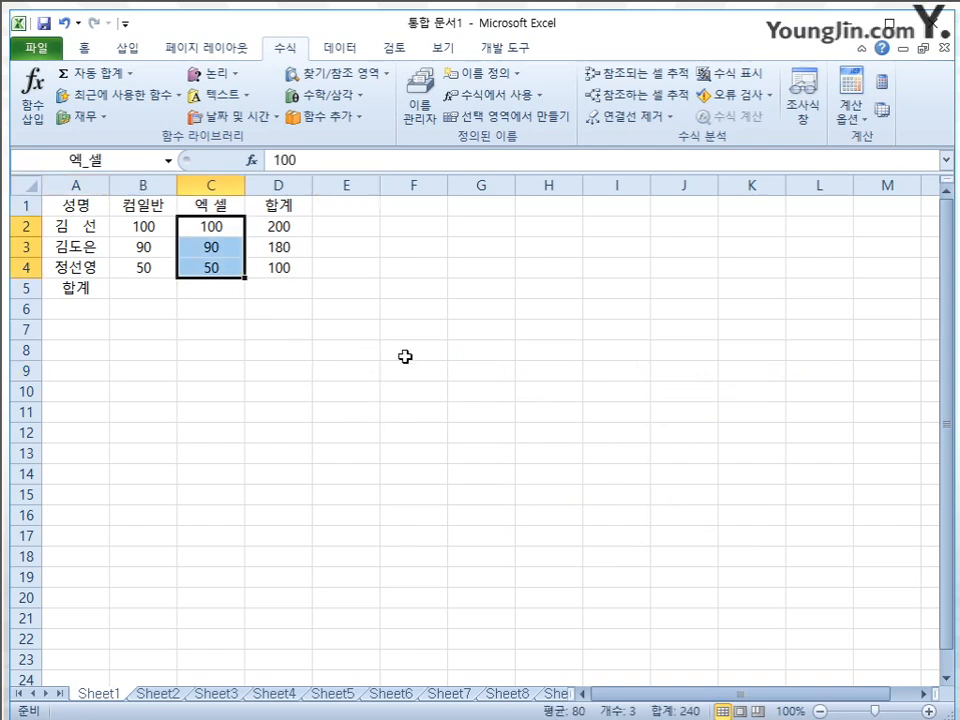
click(493, 332)
drag(139, 224, 148, 265)
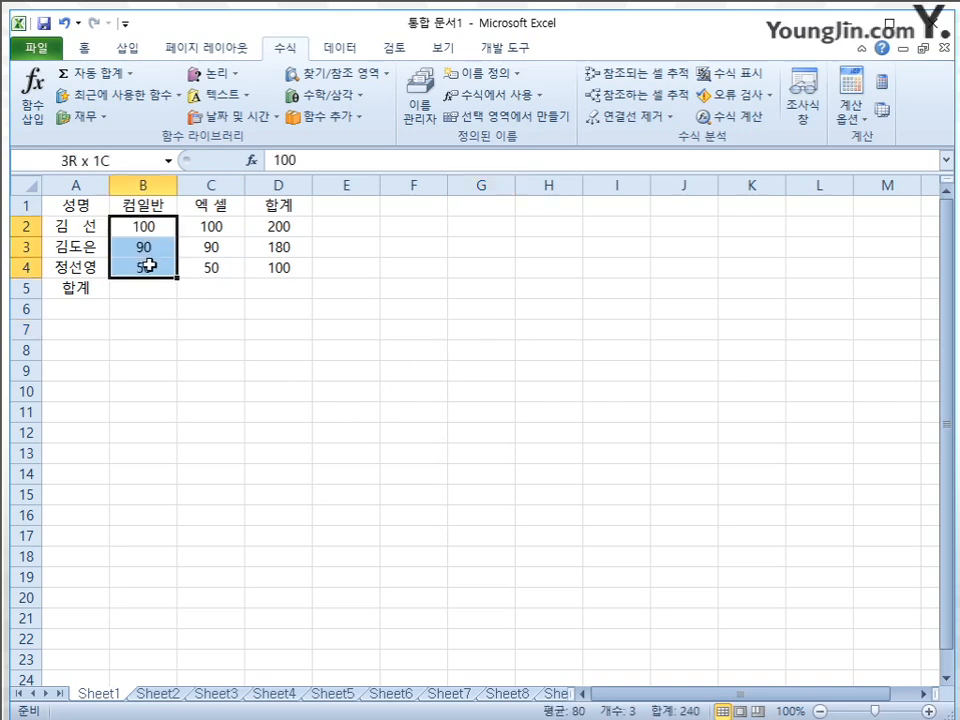
click(116, 161)
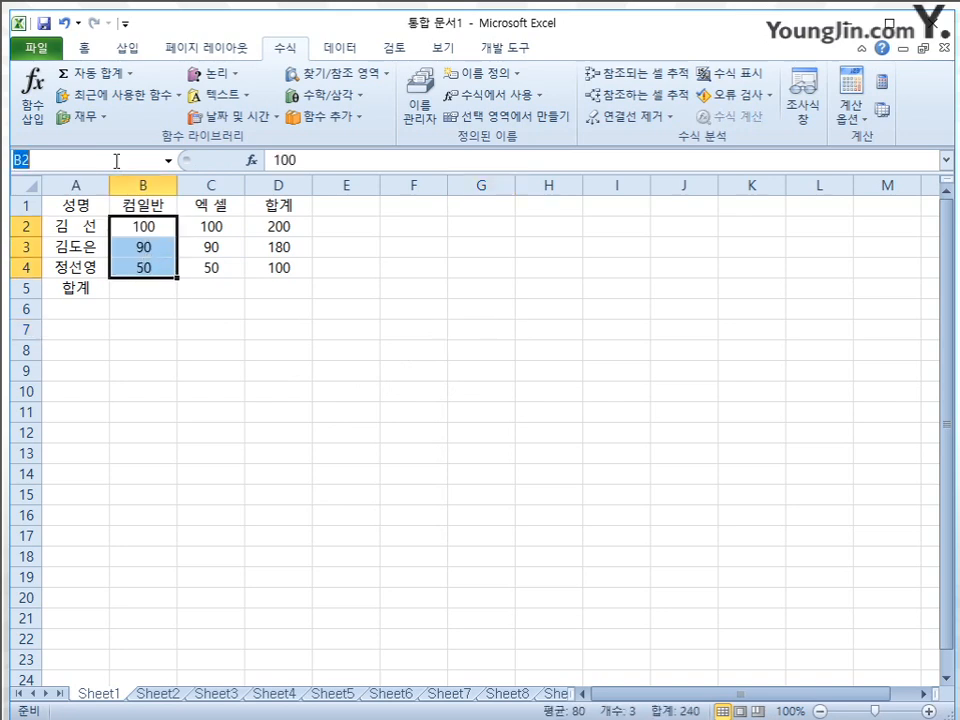
click(255, 330)
click(210, 206)
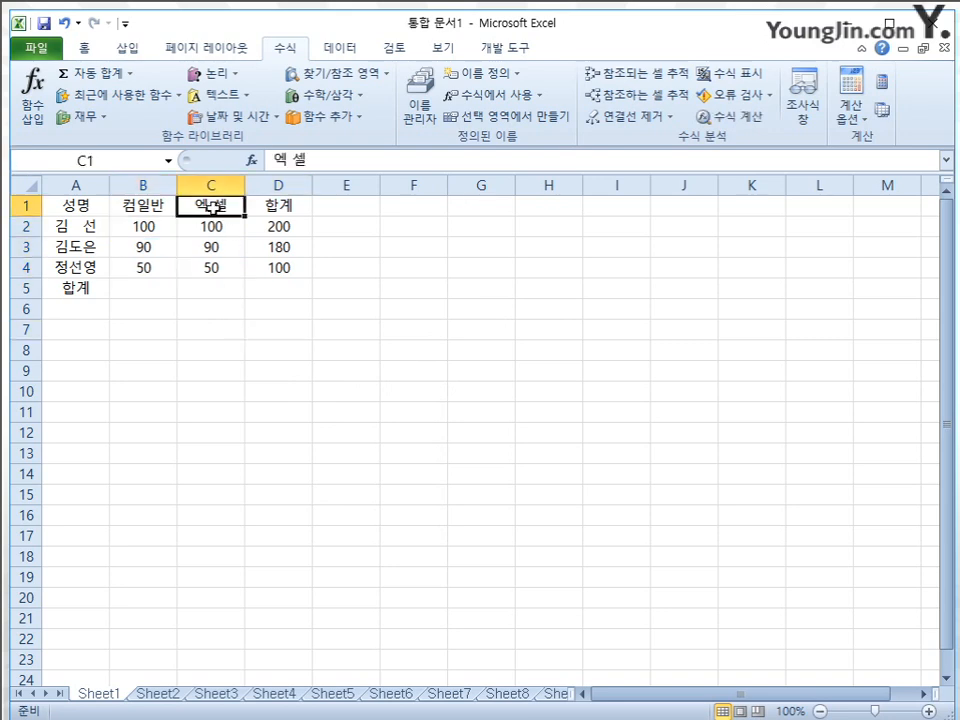
click(514, 80)
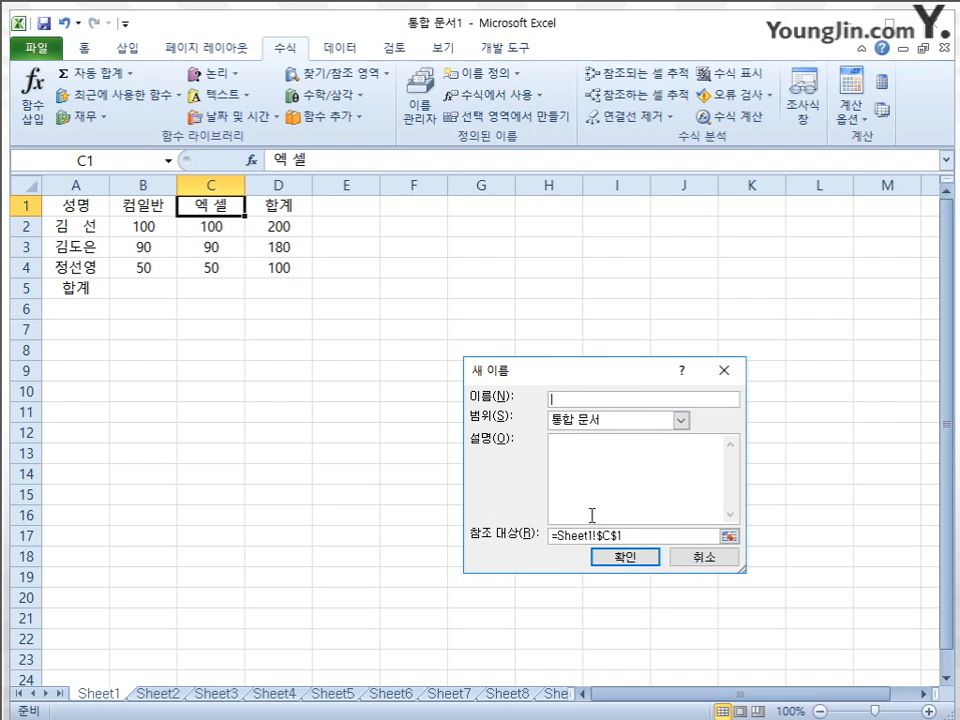
click(703, 557)
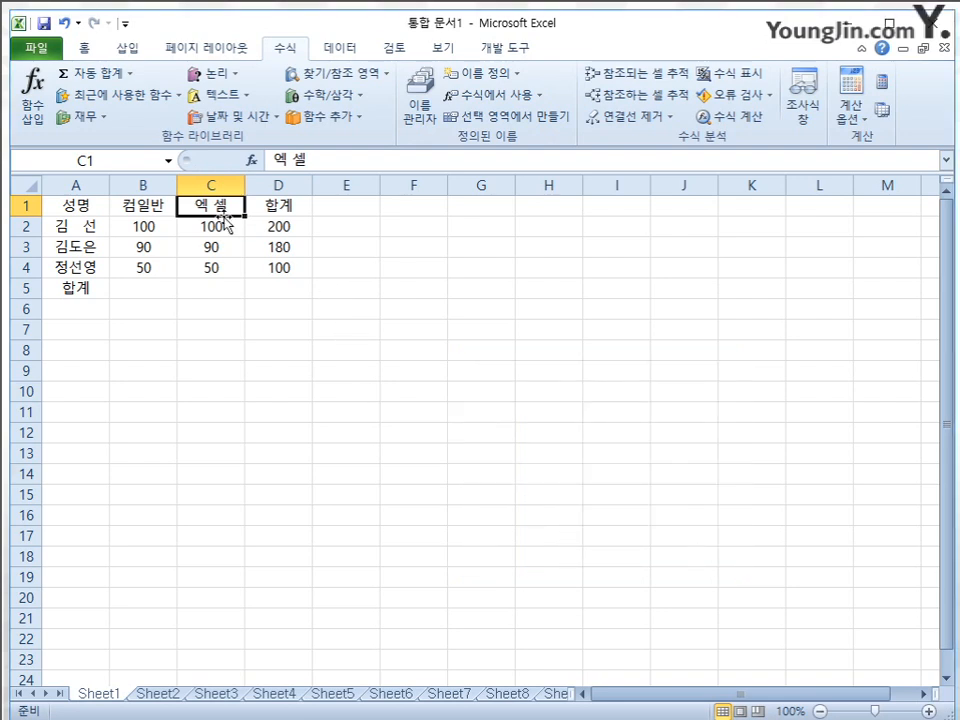
click(486, 74)
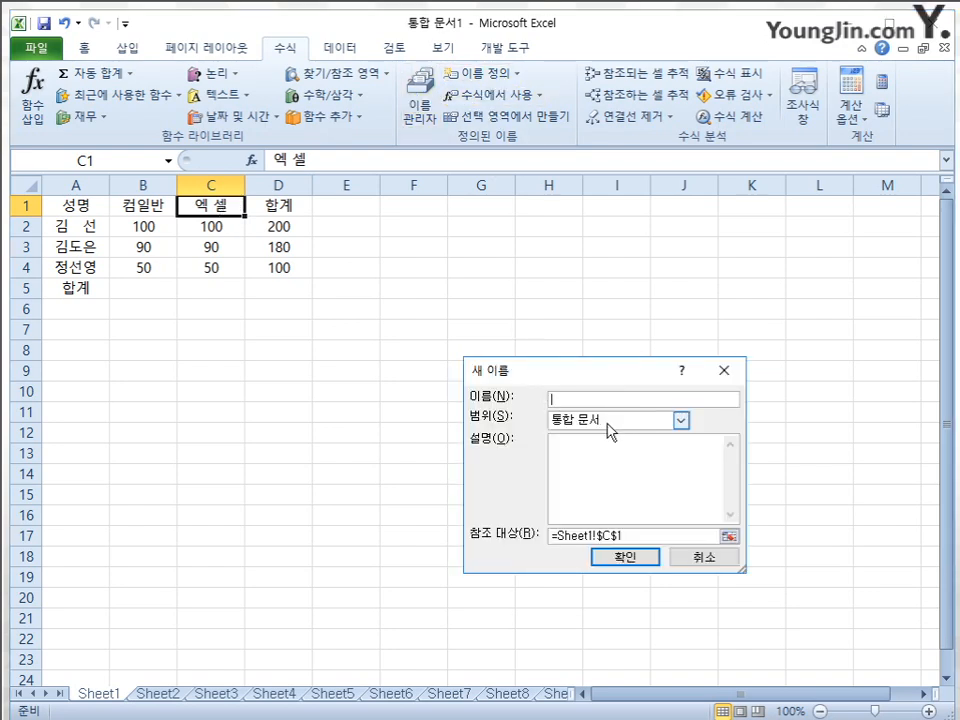
click(704, 558)
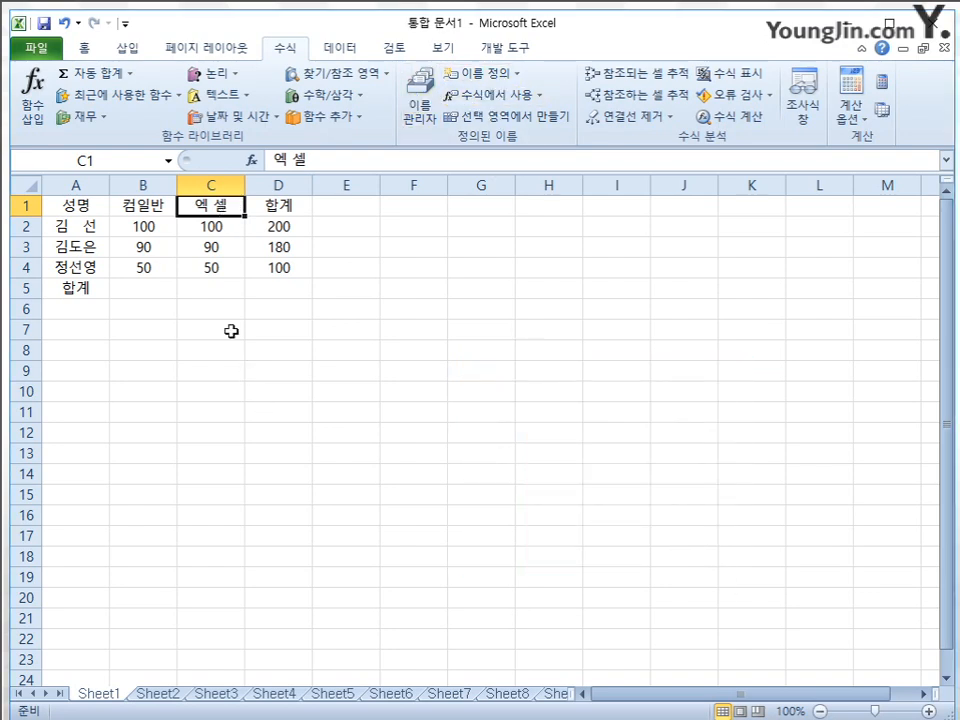
click(420, 92)
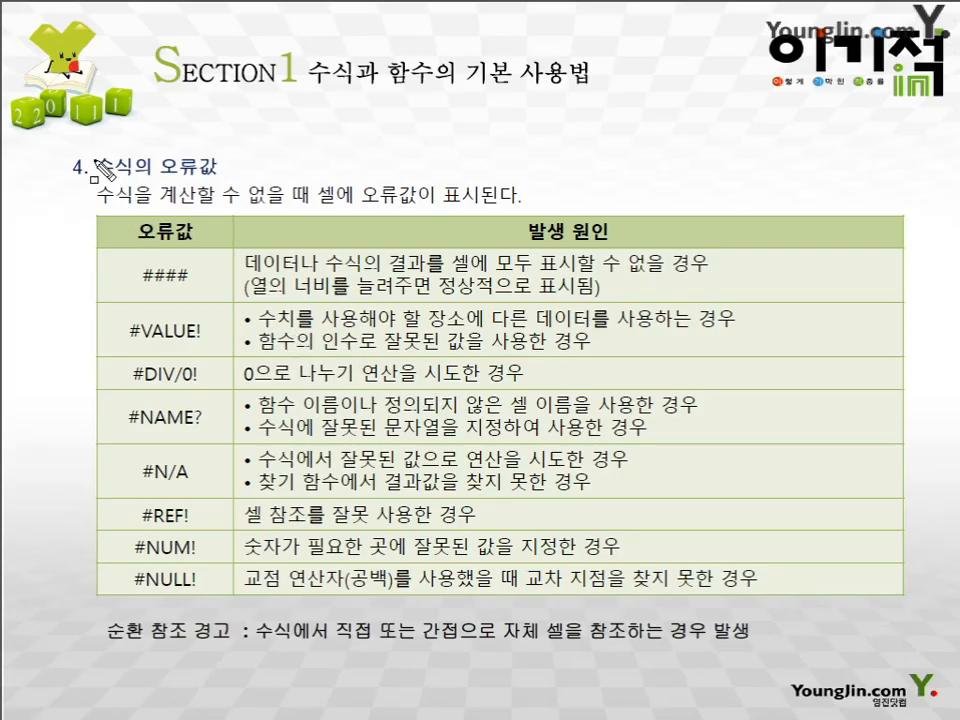
mouse_move(74, 141)
mouse_down()
mouse_move(103, 178)
mouse_move(243, 185)
mouse_up()
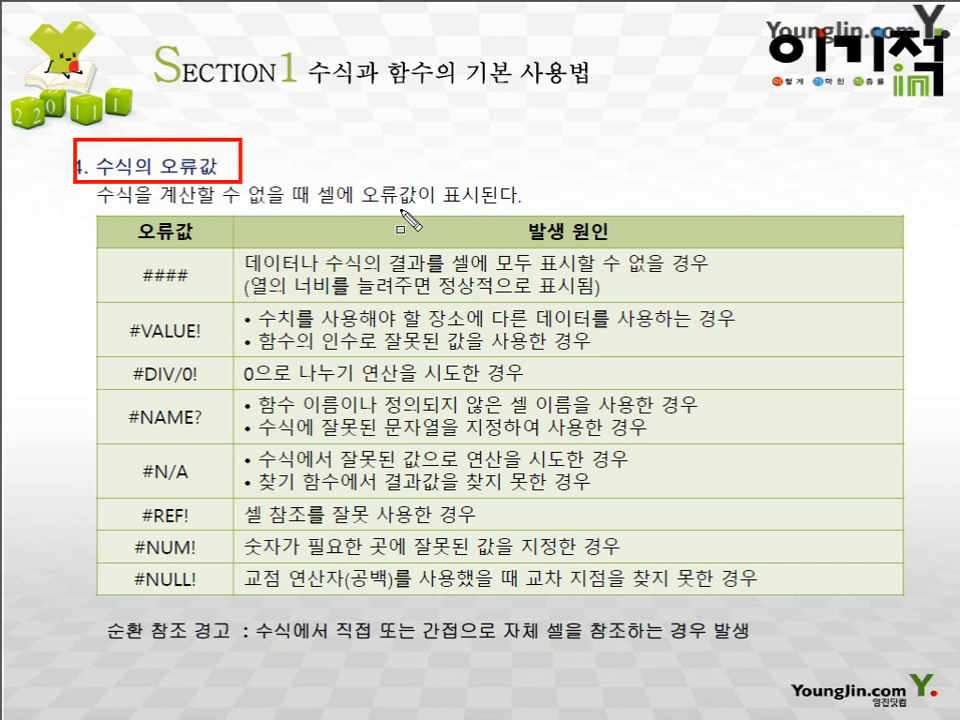
mouse_move(131, 258)
mouse_down()
mouse_move(137, 281)
mouse_move(203, 288)
mouse_up()
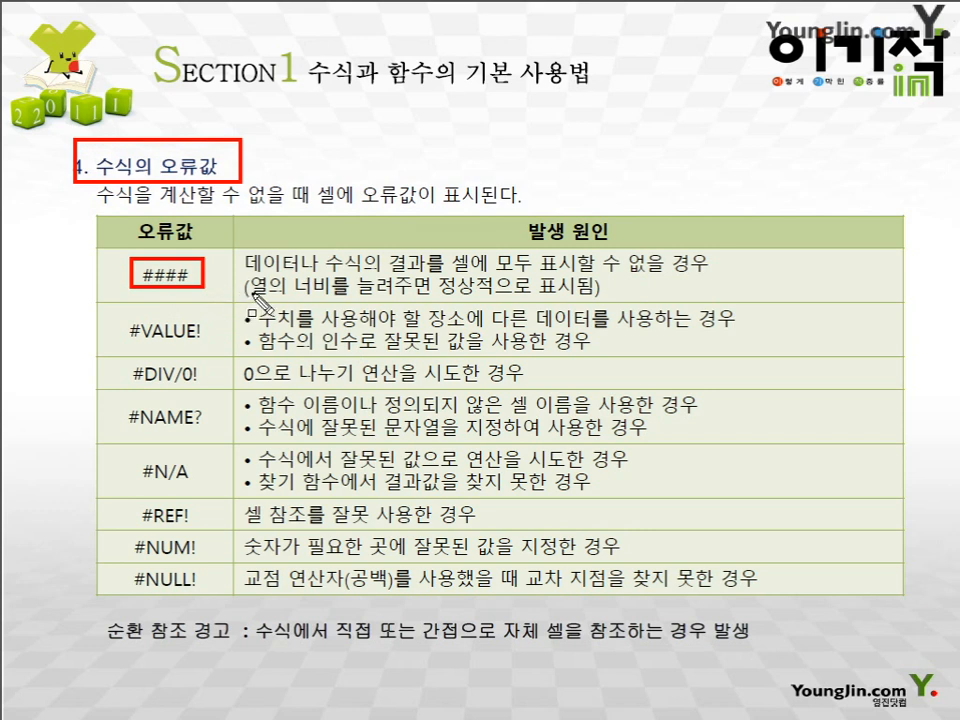
mouse_move(245, 272)
mouse_down()
mouse_move(258, 296)
mouse_move(352, 305)
mouse_move(598, 303)
mouse_up()
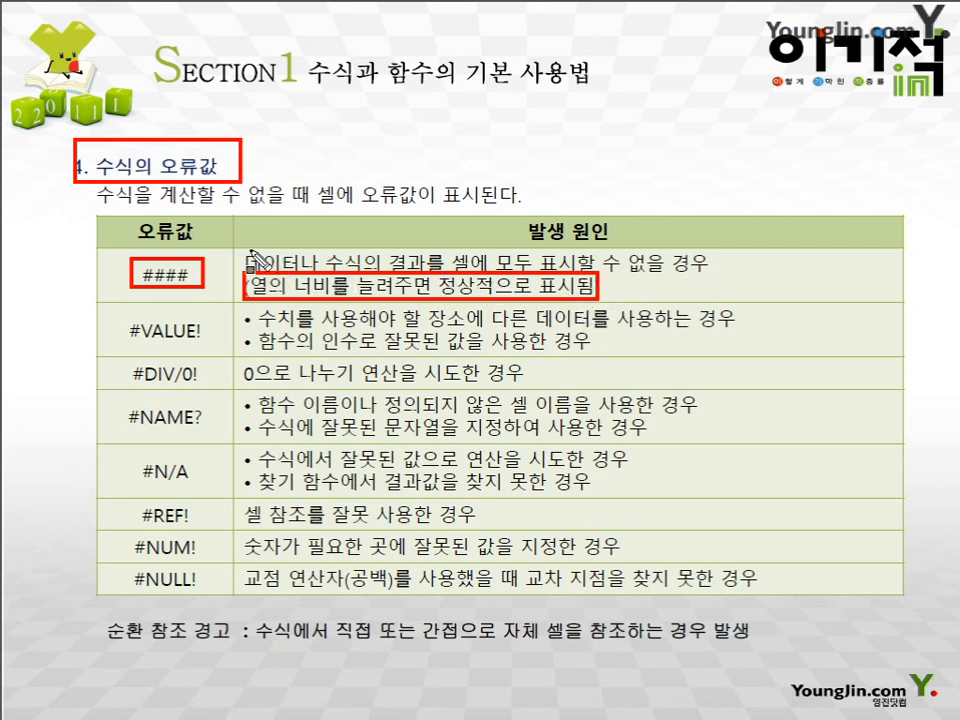
drag(250, 260, 708, 263)
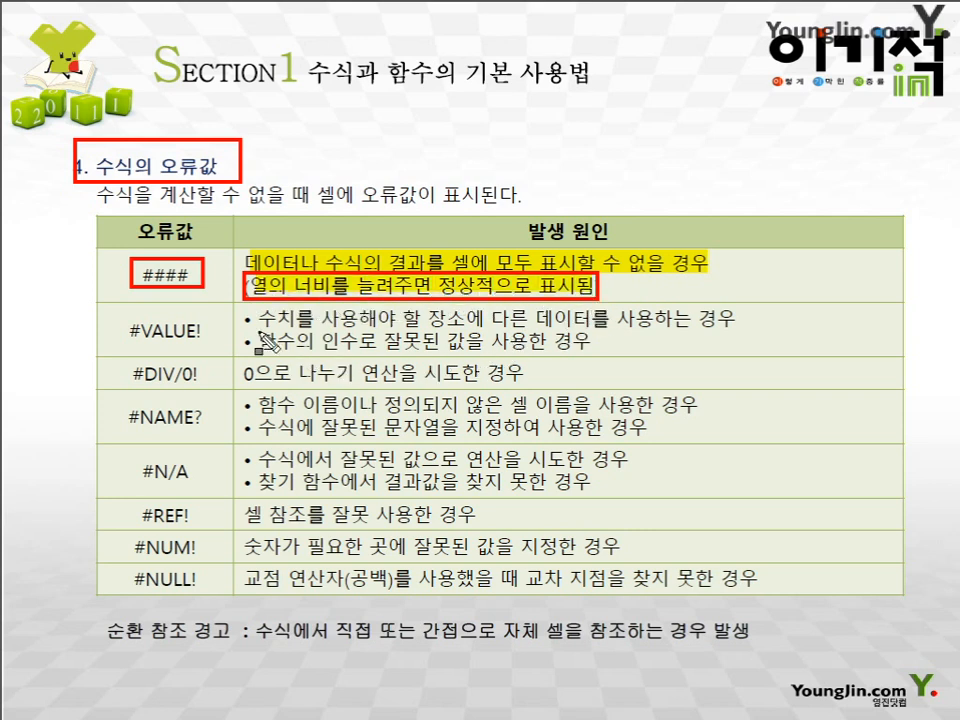
drag(134, 267, 200, 270)
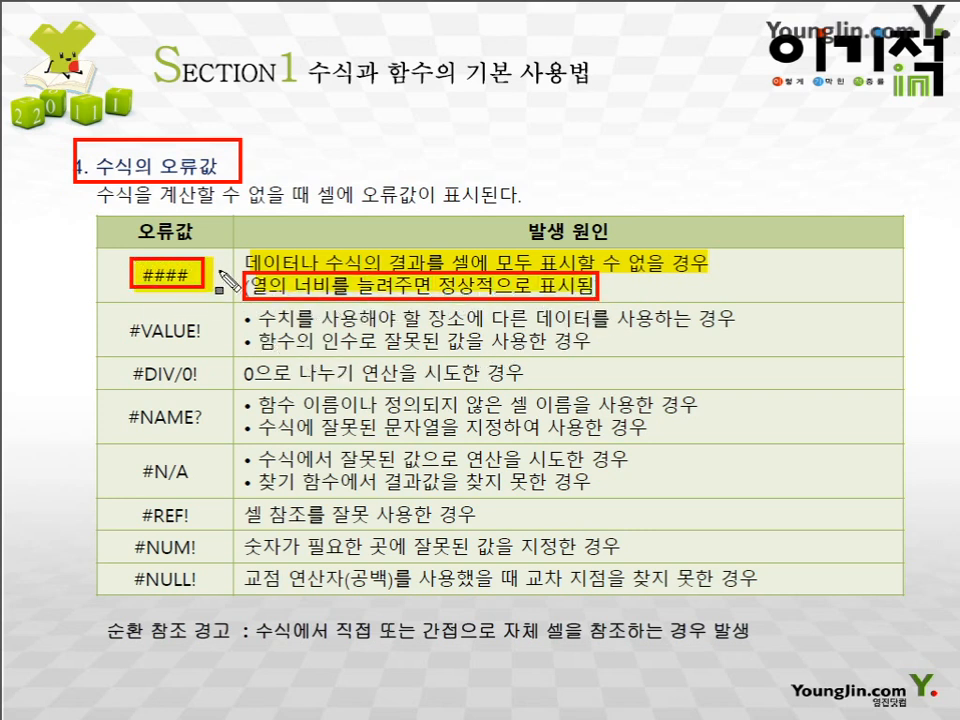
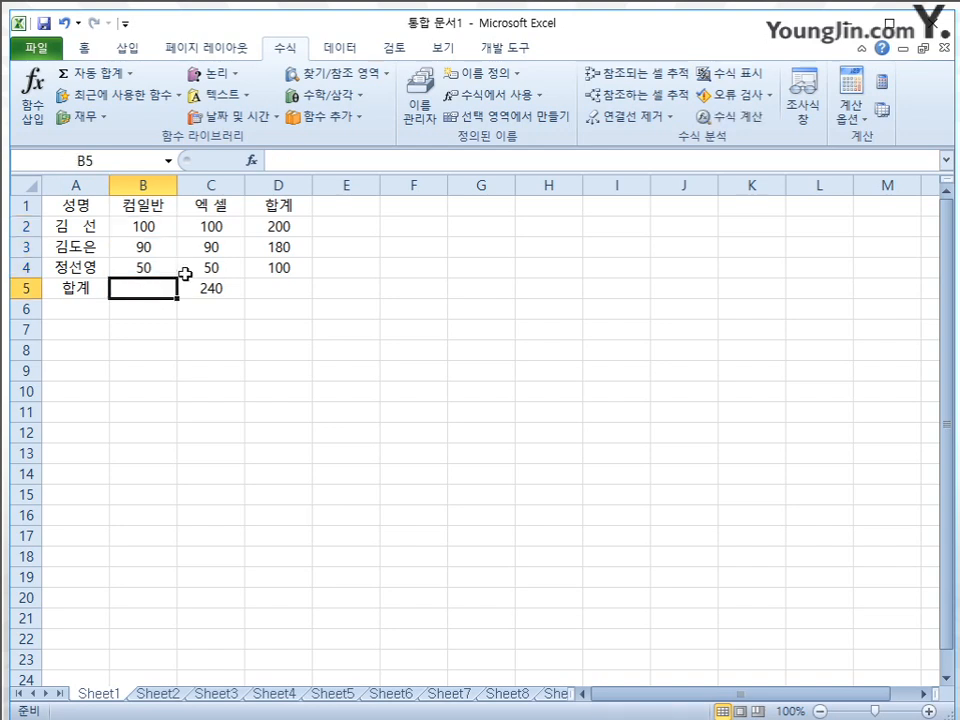
Enter the formula =SUM(컴일반) in cell B5 to total the named range
text(=)
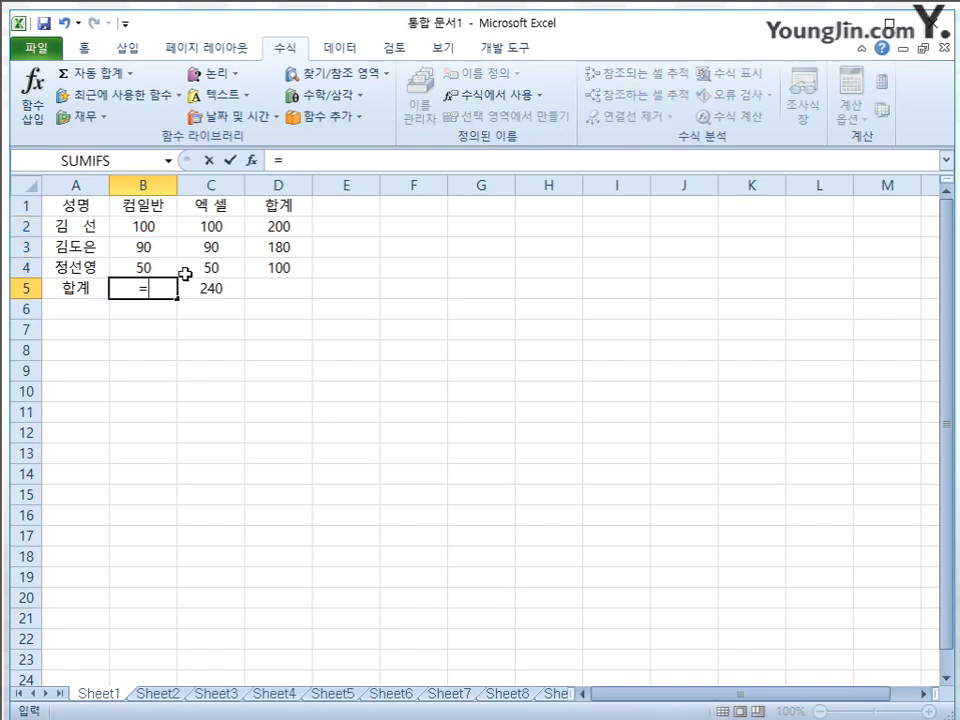
text(sum()
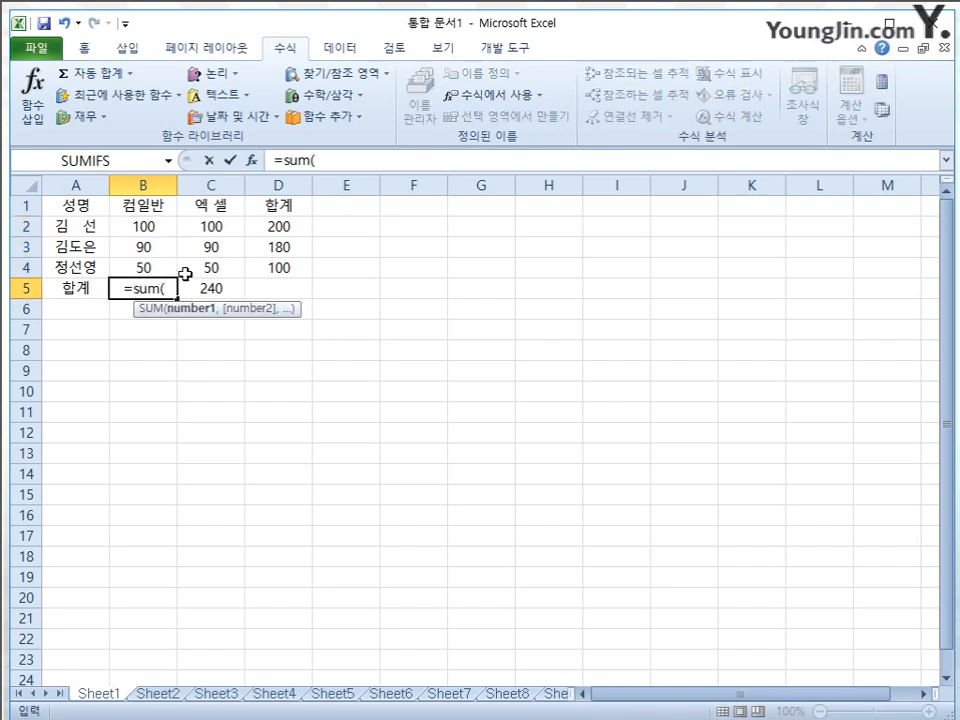
text(zj)
key(BackSpace)
key(BackSpace)
text(컴일)
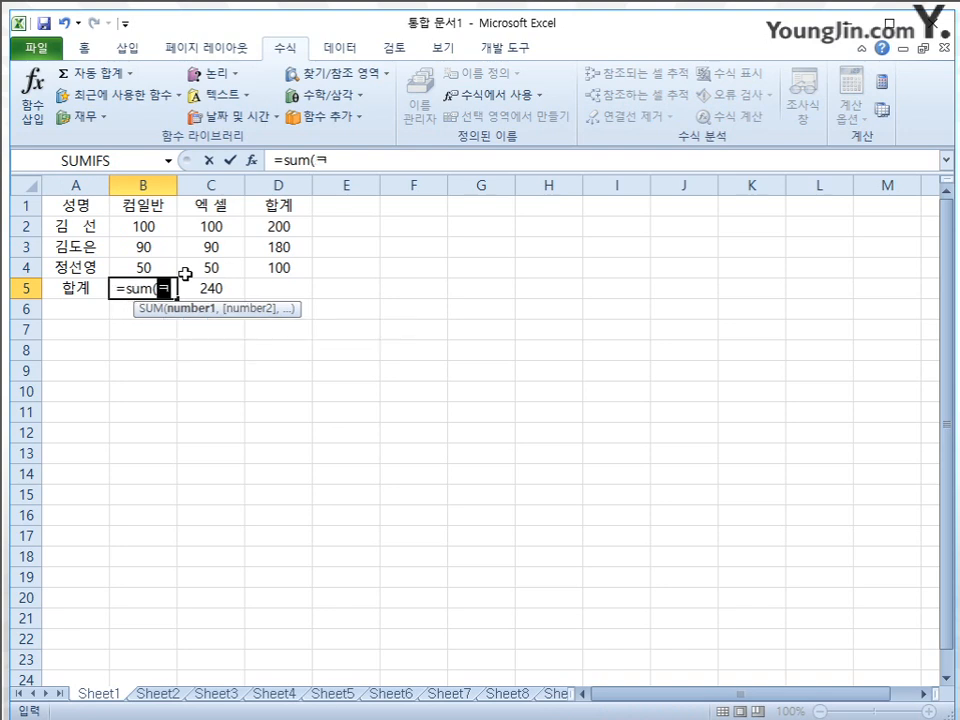
text(반))
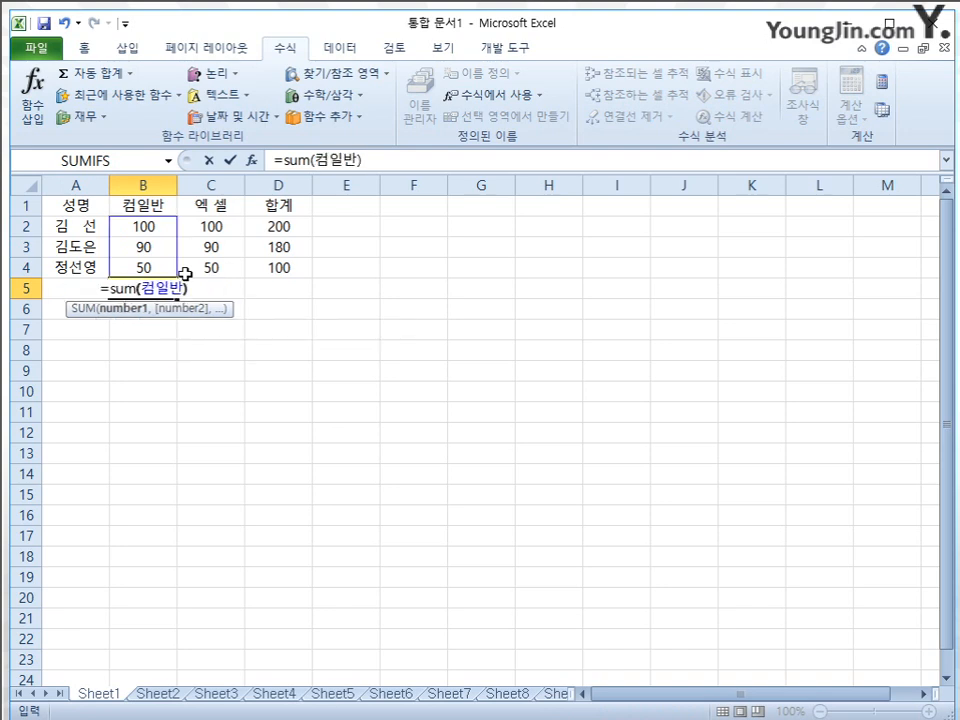
key(Return)
key(Up)
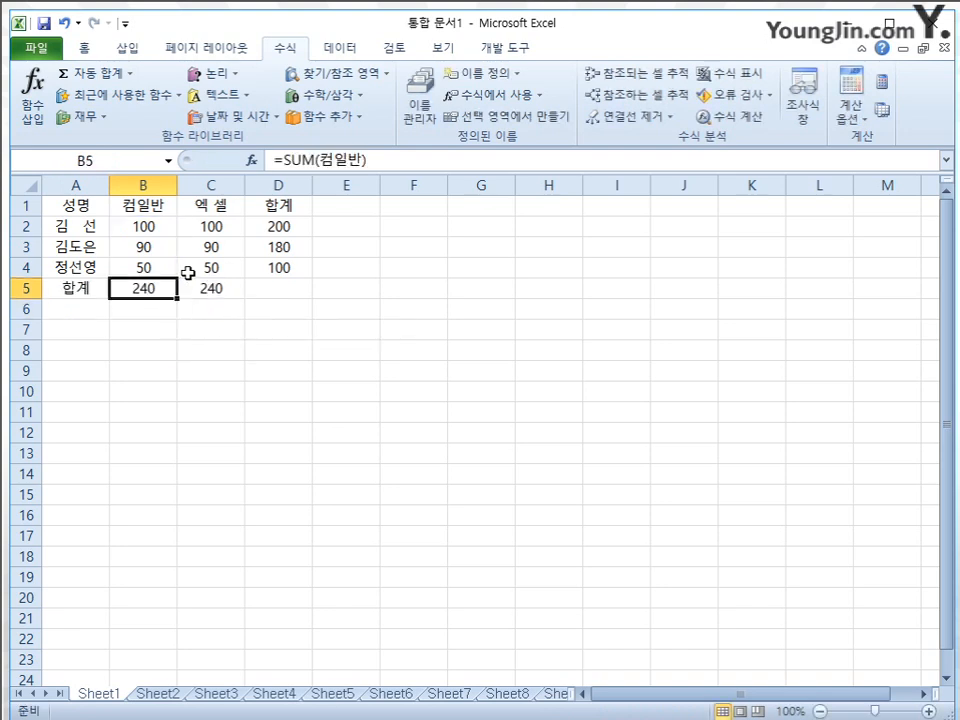
Delete the defined name 컴일반 from the workbook in the Name Manager
click(414, 112)
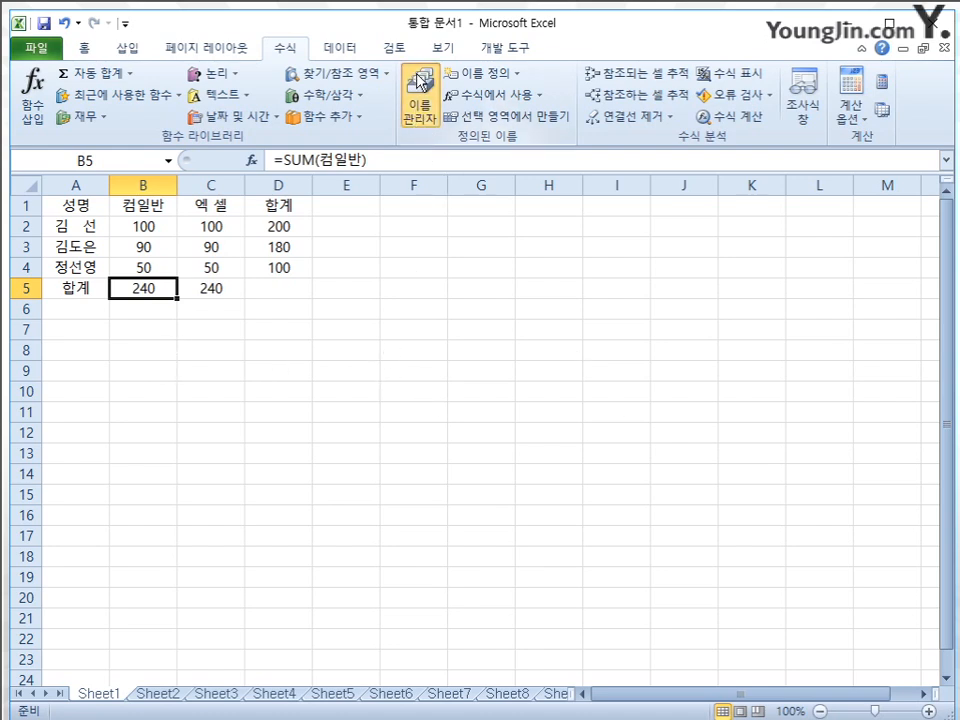
click(398, 266)
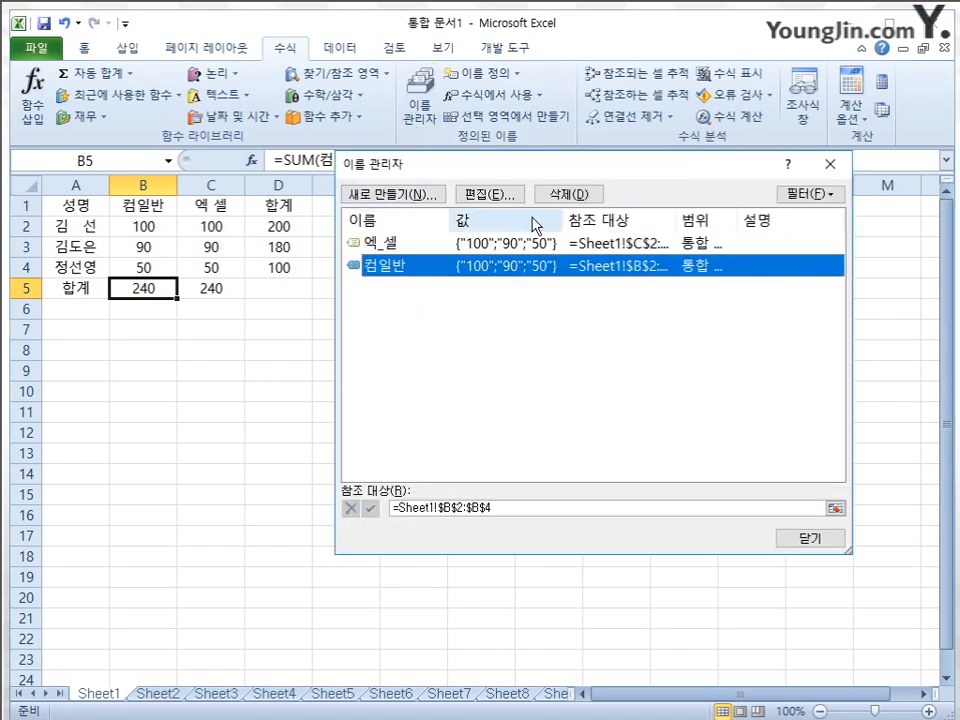
click(570, 195)
click(452, 380)
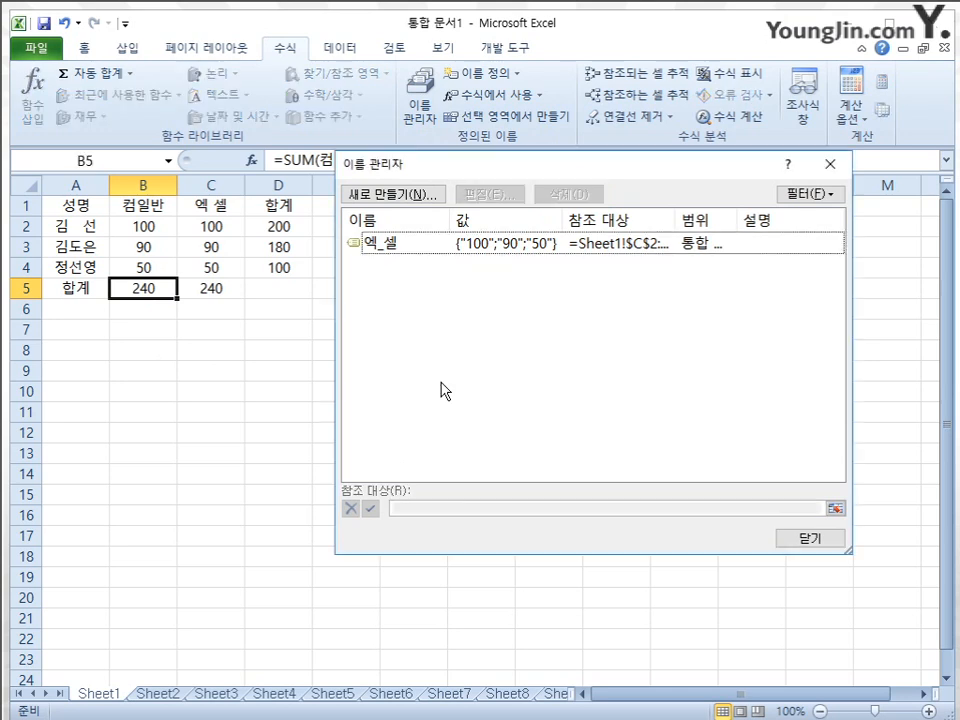
click(828, 538)
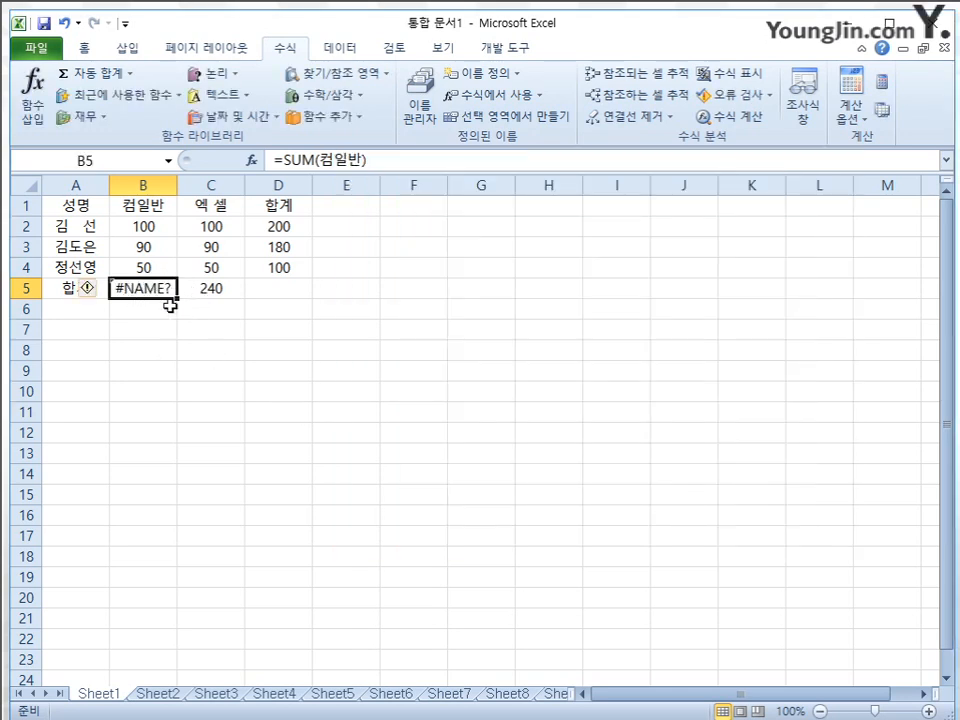
Change the formula in D2 to =B2+C2+D2 so that it refers to itself, and accept the circular reference
click(291, 226)
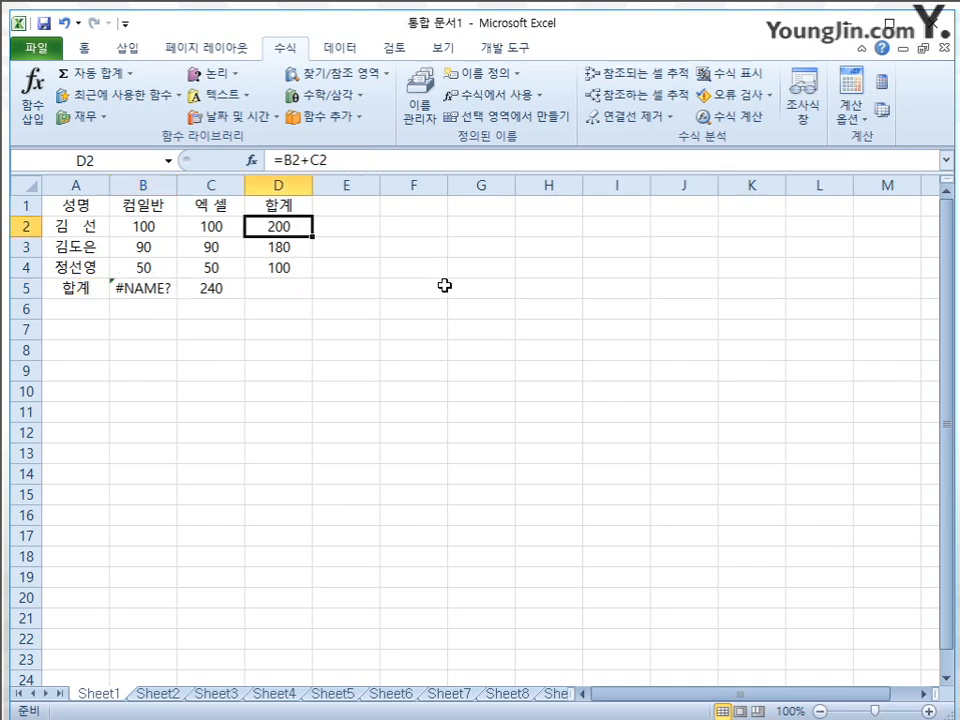
key(F2)
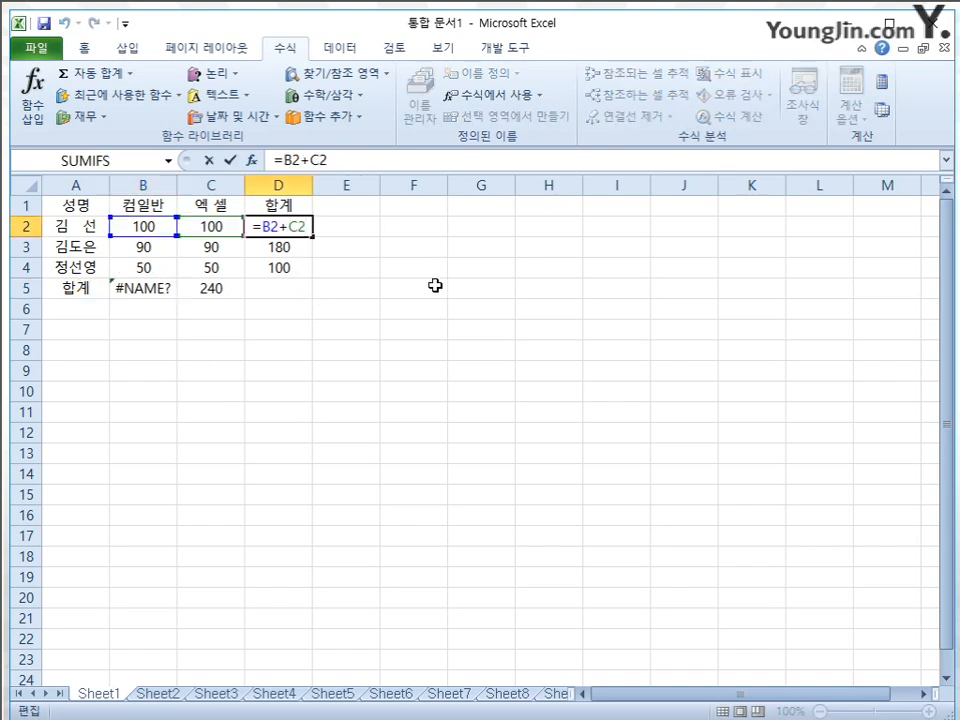
text(+ㅇ)
key(BackSpace)
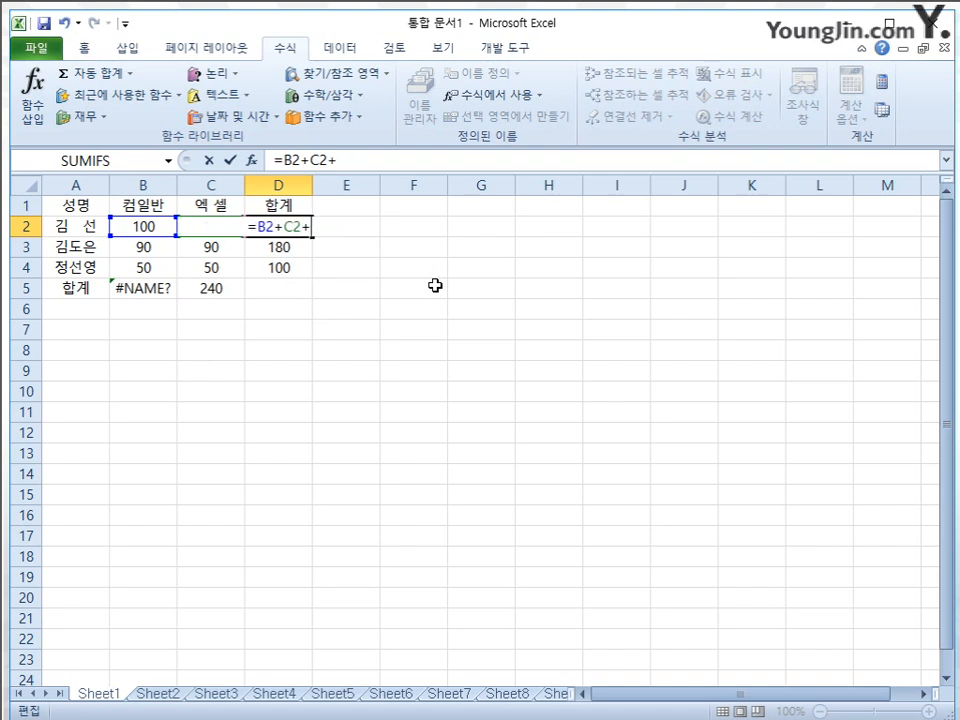
key(Hangul)
text(d2)
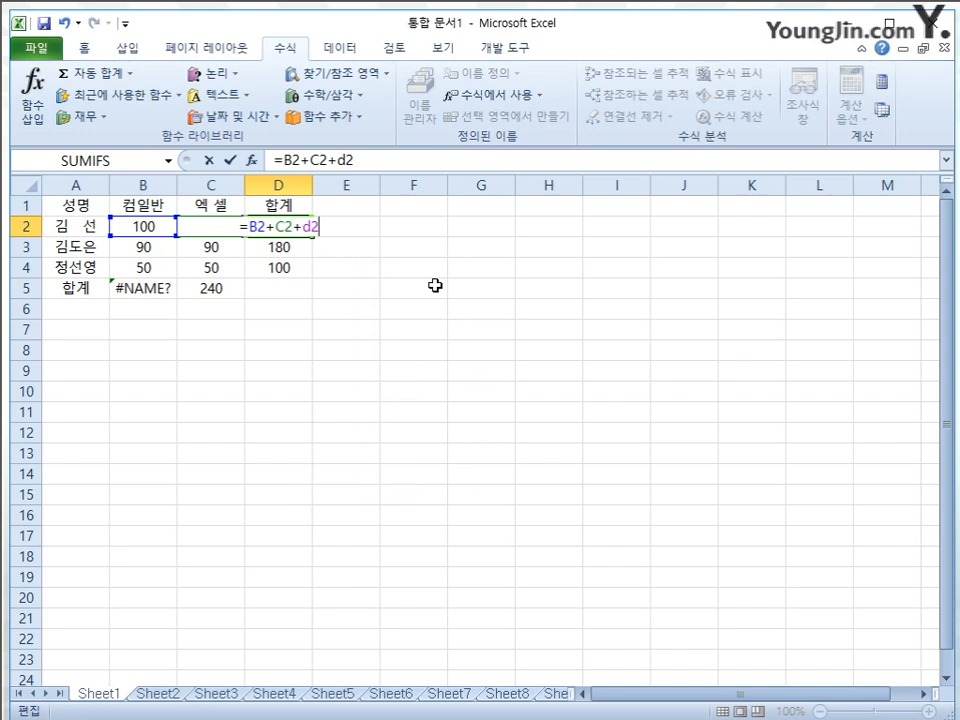
key(Return)
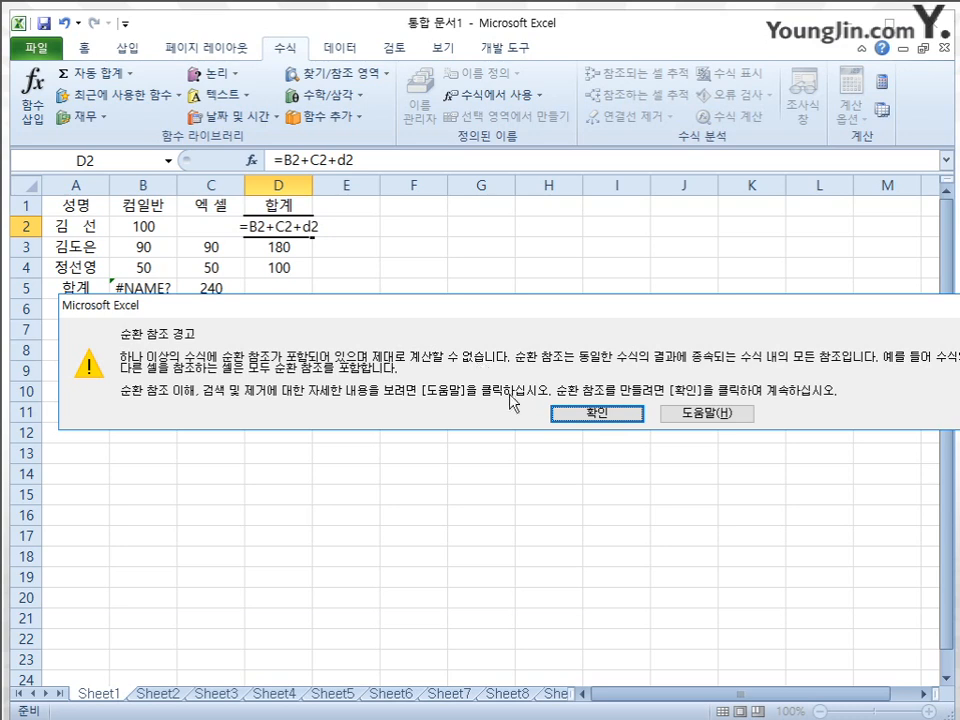
click(590, 415)
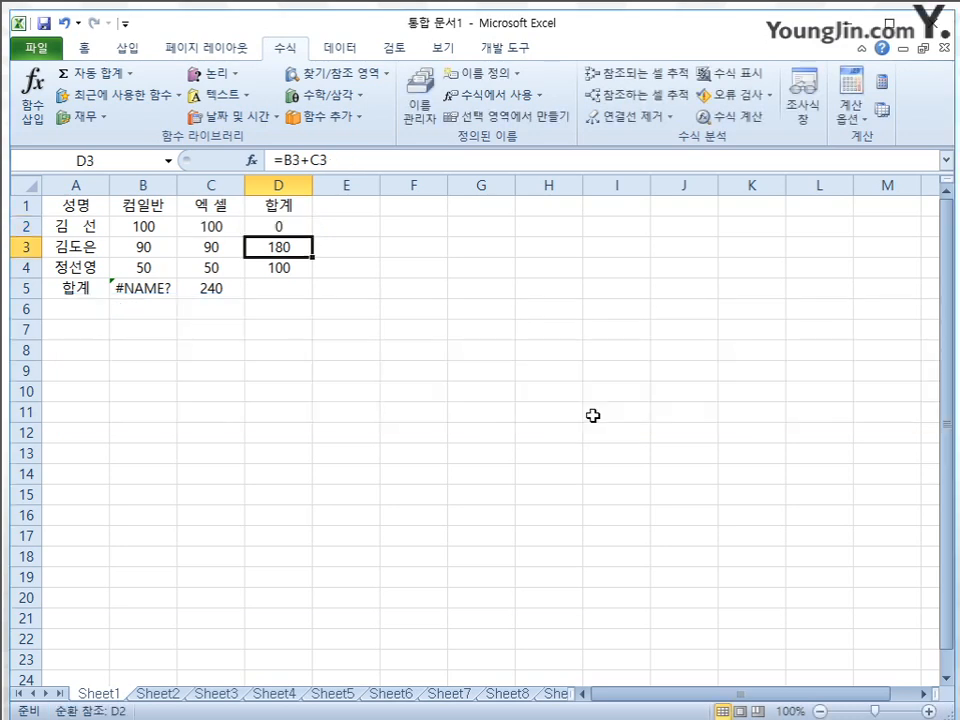
Check the formula in D2 and the circular references listed under error checking
click(303, 225)
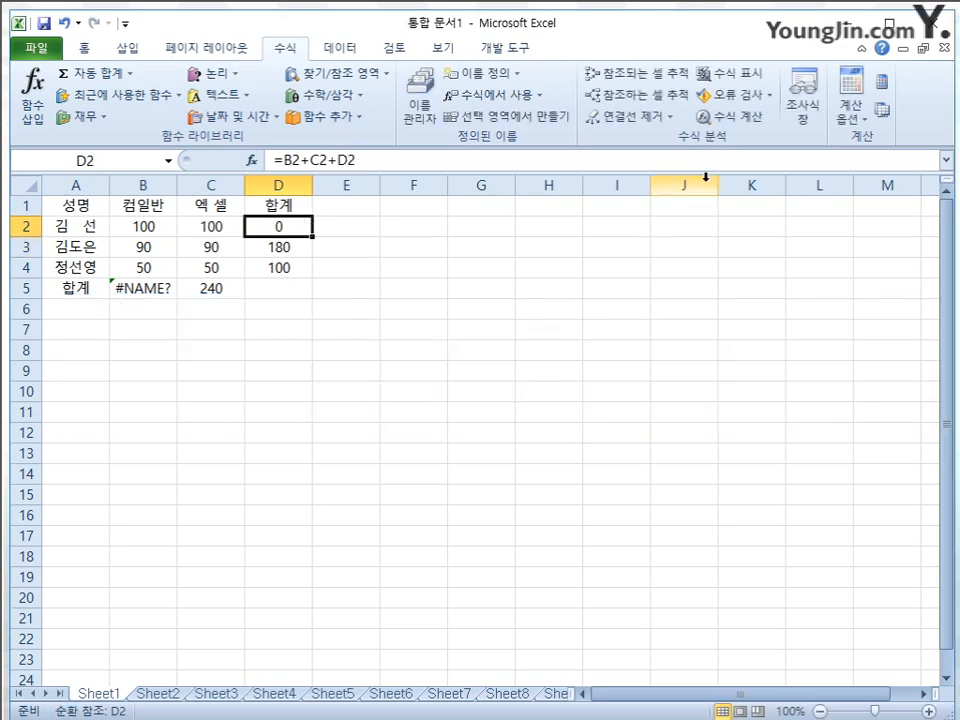
click(771, 97)
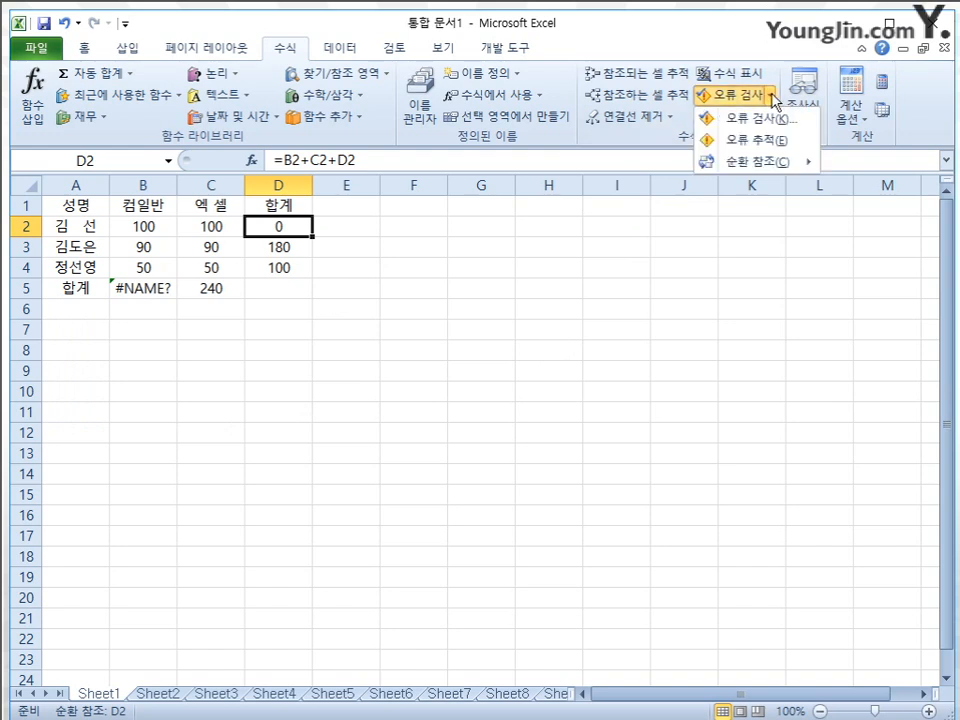
mouse_move(766, 168)
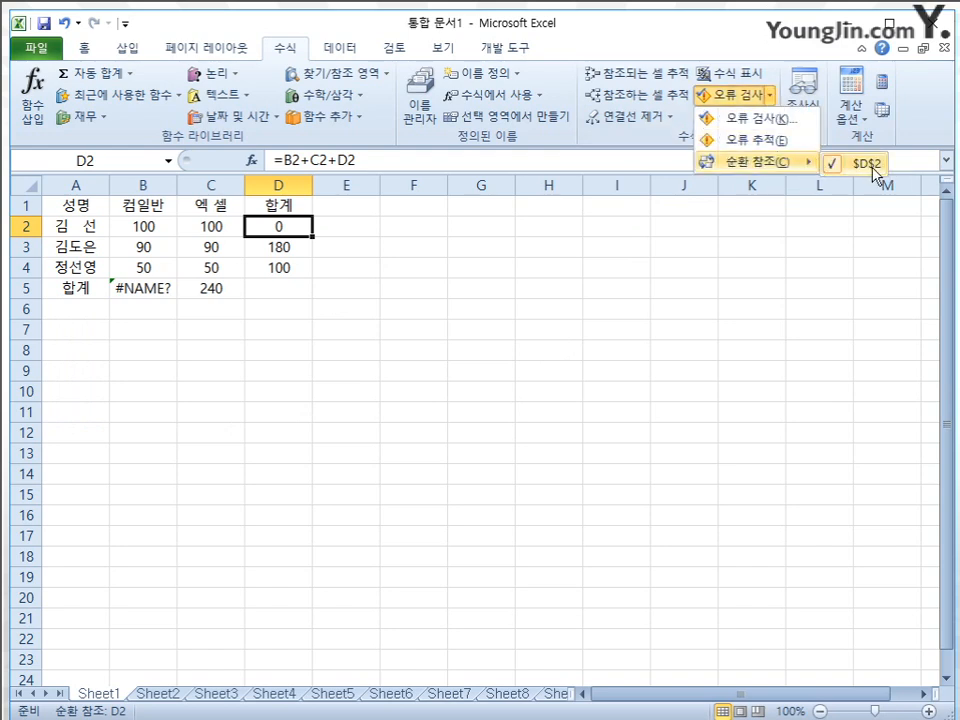
click(497, 261)
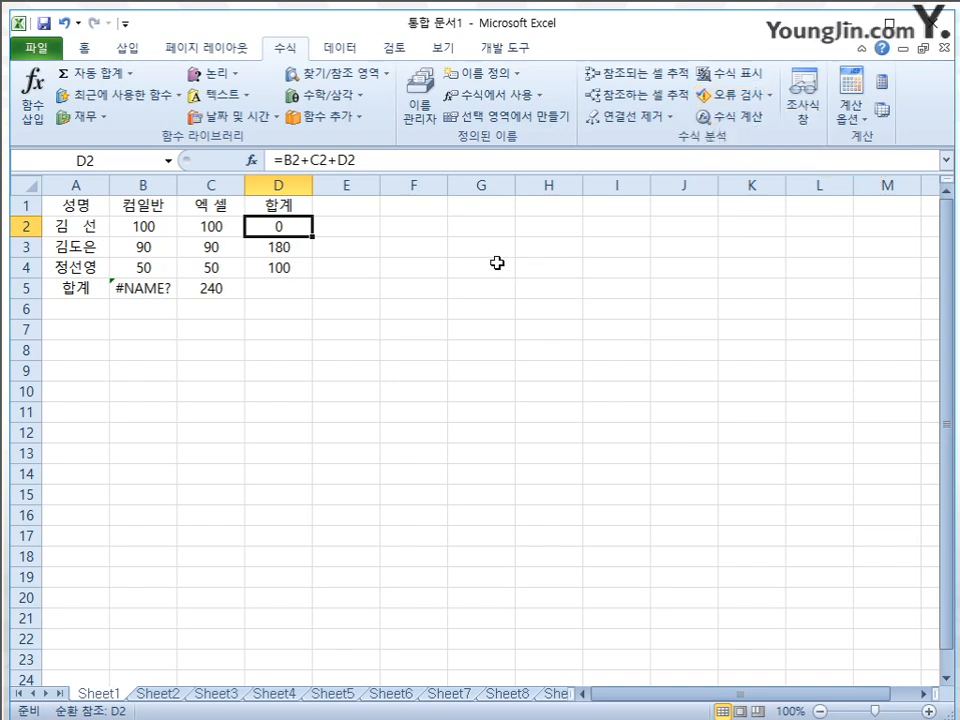
click(497, 261)
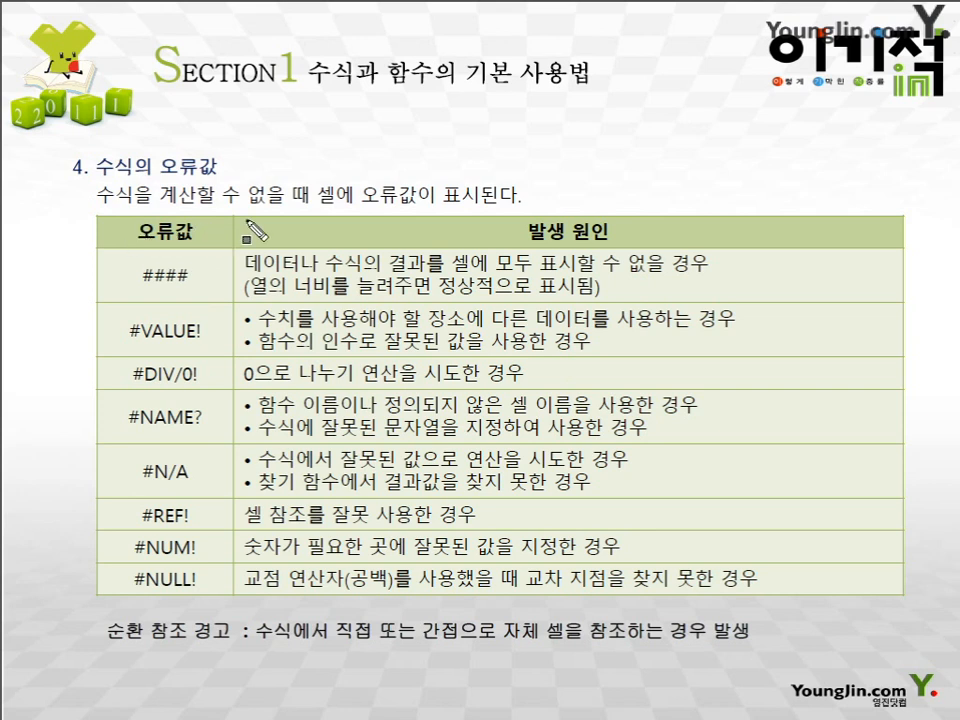
drag(142, 232, 166, 576)
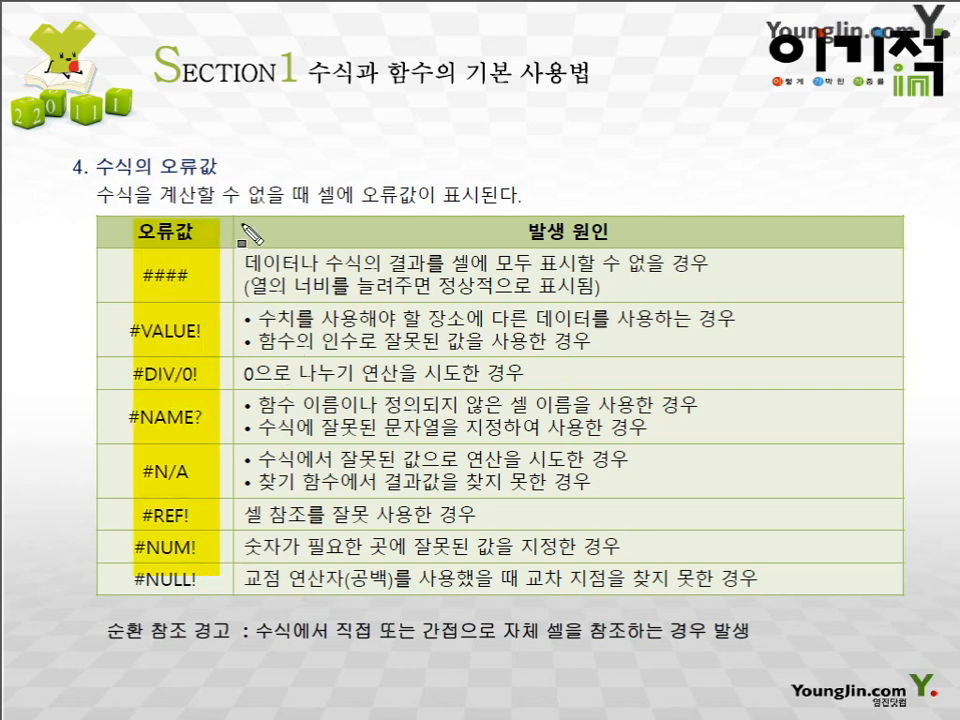
mouse_move(242, 222)
mouse_down()
mouse_move(550, 596)
mouse_move(796, 602)
mouse_up()
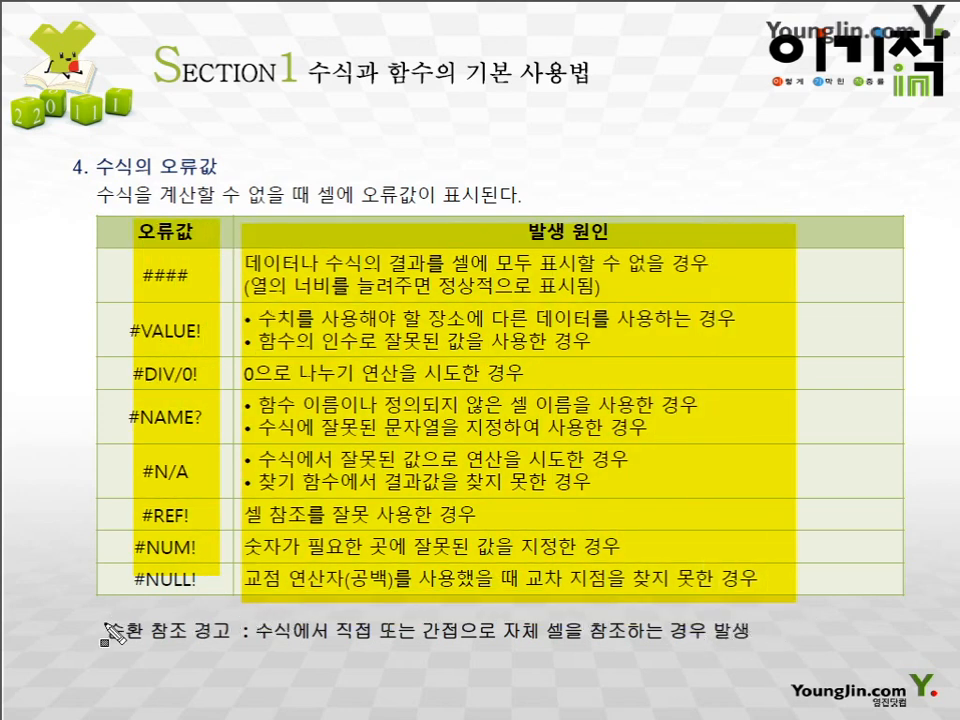
drag(105, 622, 762, 664)
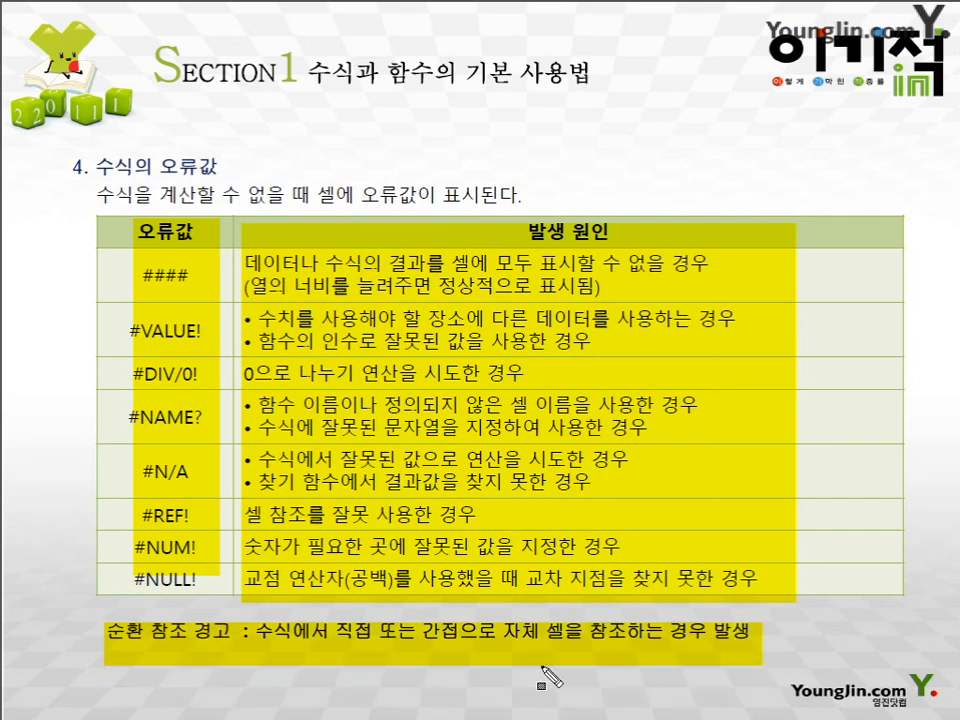
key(Page_Down)
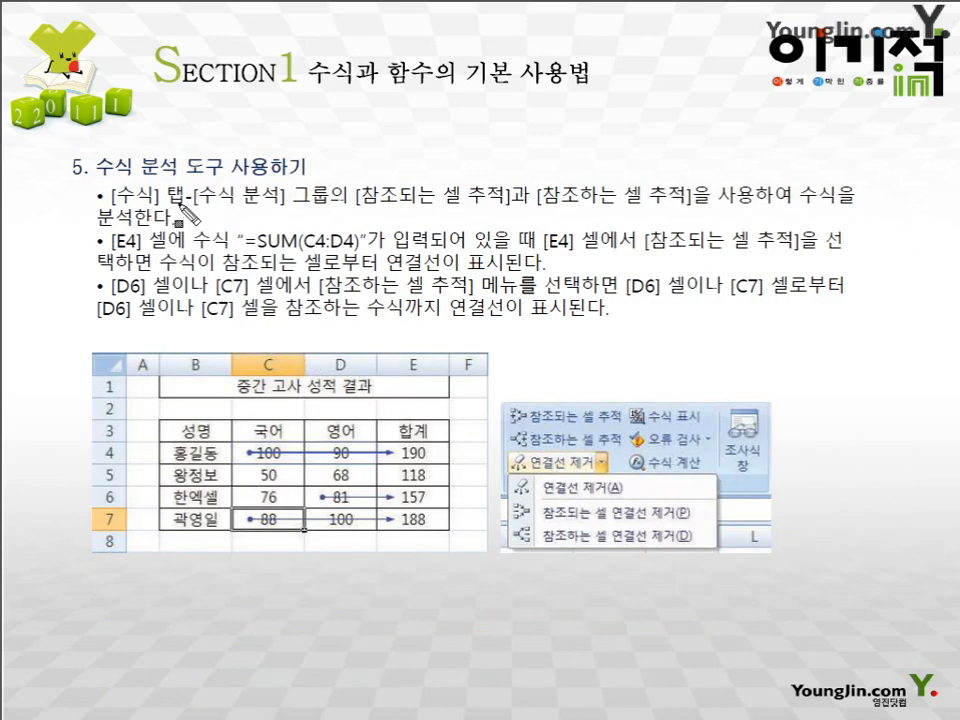
drag(85, 162, 305, 162)
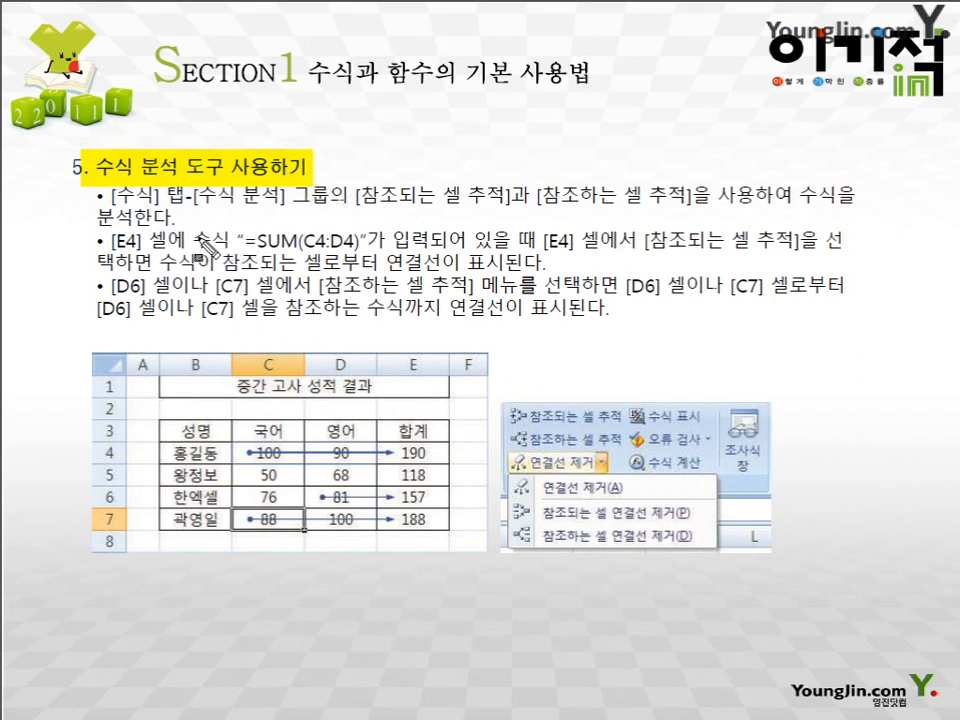
drag(110, 196, 290, 196)
mouse_move(97, 217)
mouse_down()
mouse_move(255, 217)
mouse_move(300, 196)
mouse_move(690, 196)
mouse_up()
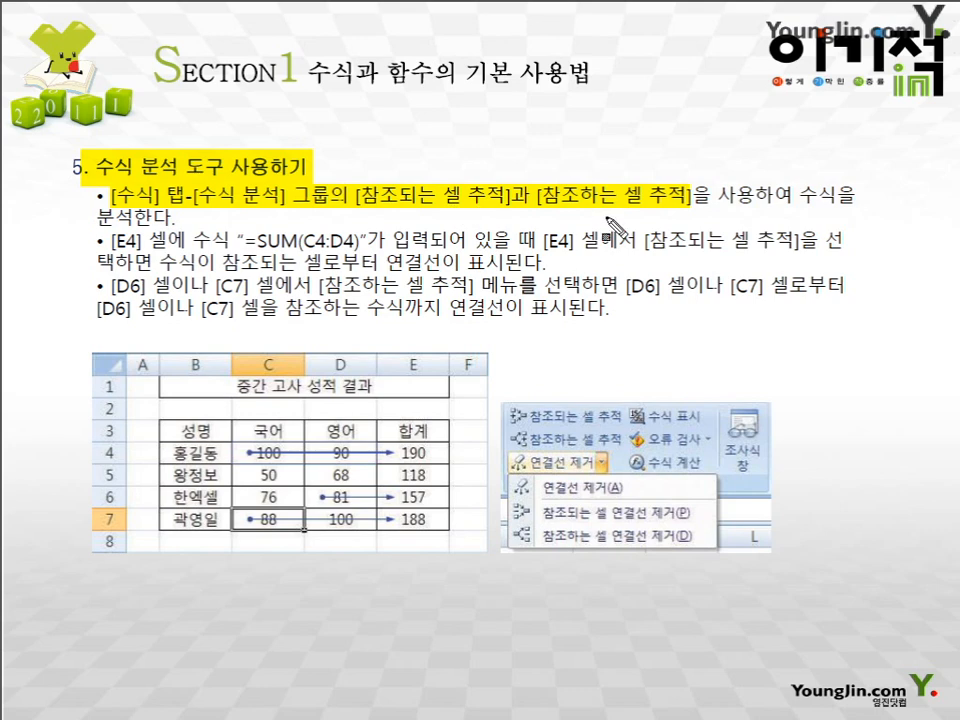
key(Escape)
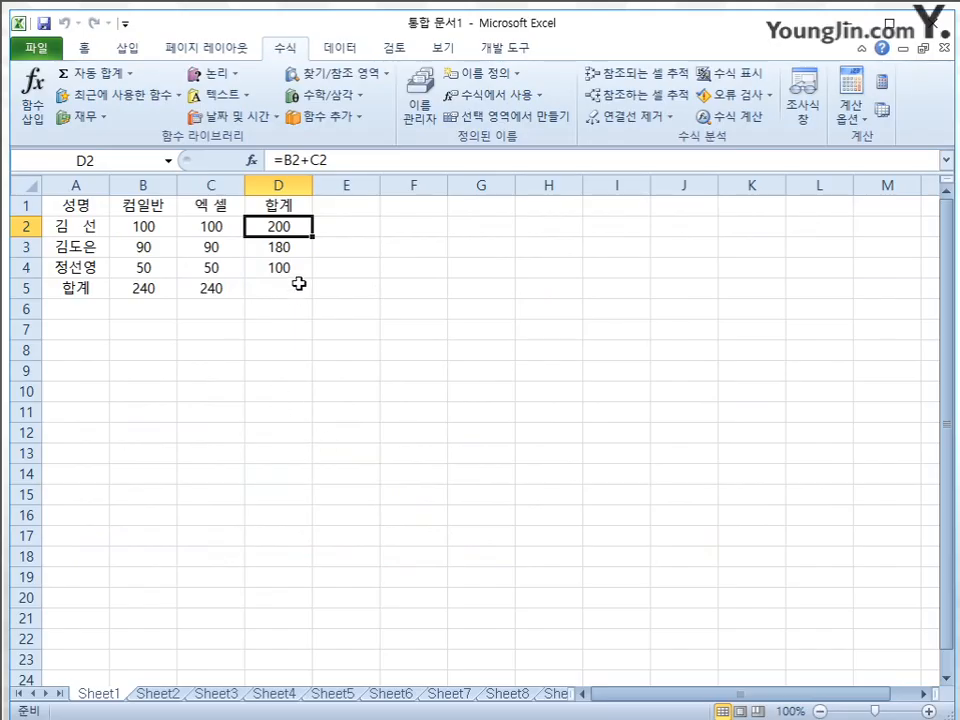
Trace the precedents of the total in D2 and the dependents of the score in B3
click(166, 227)
click(216, 225)
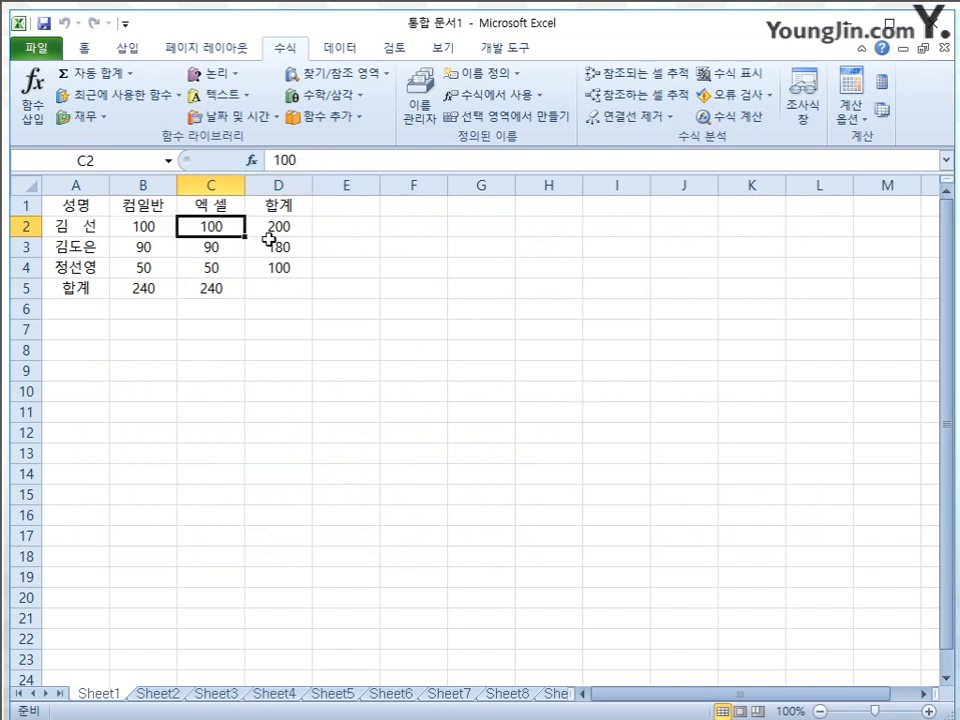
click(285, 227)
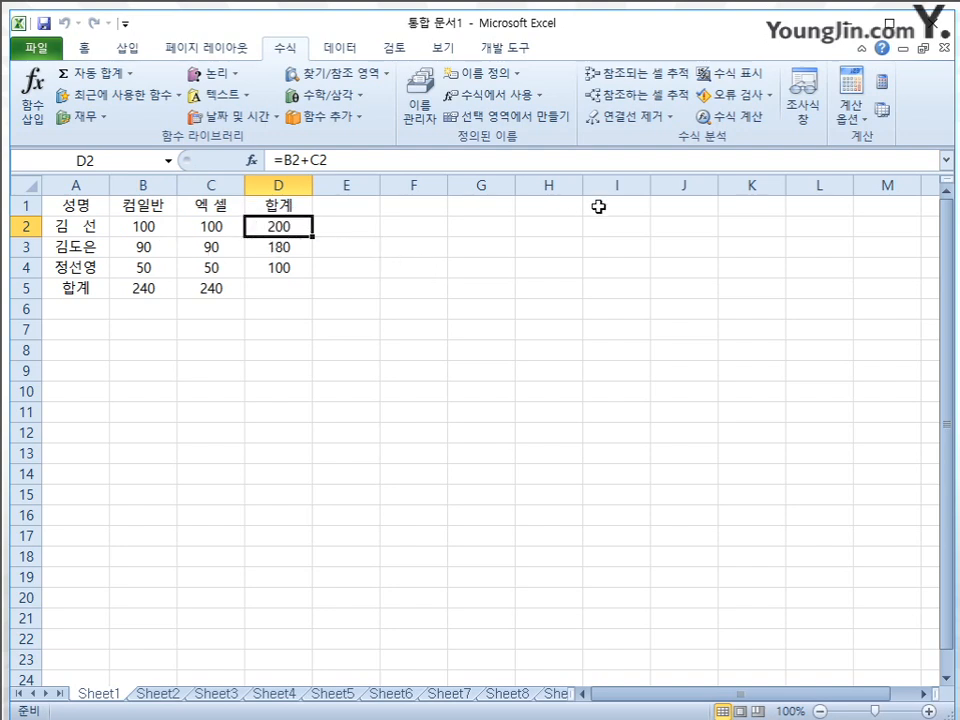
click(650, 78)
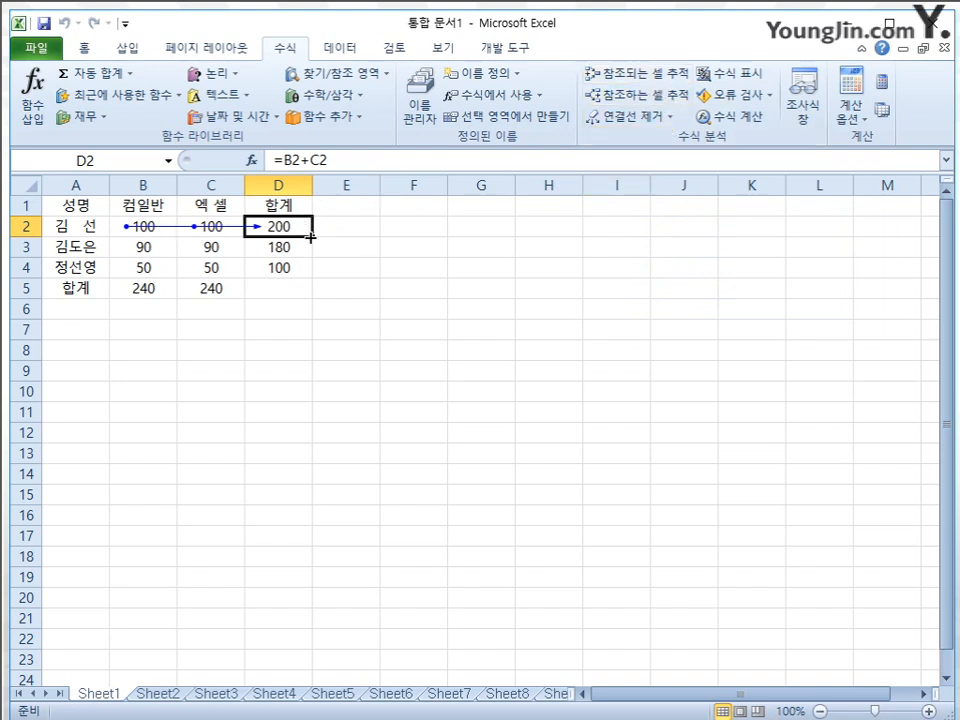
click(160, 254)
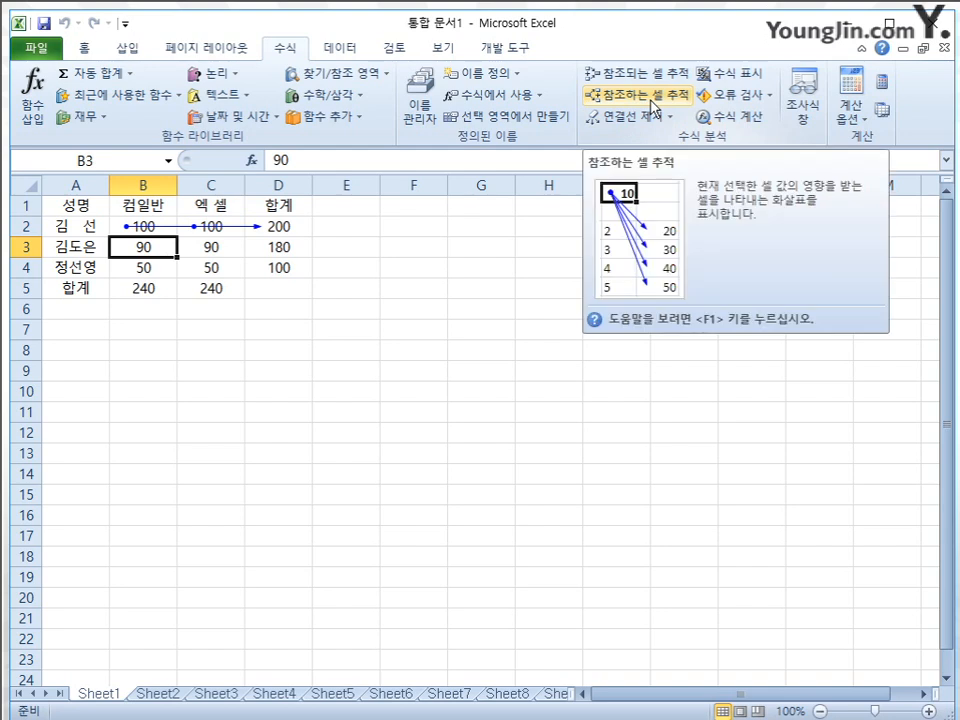
click(652, 104)
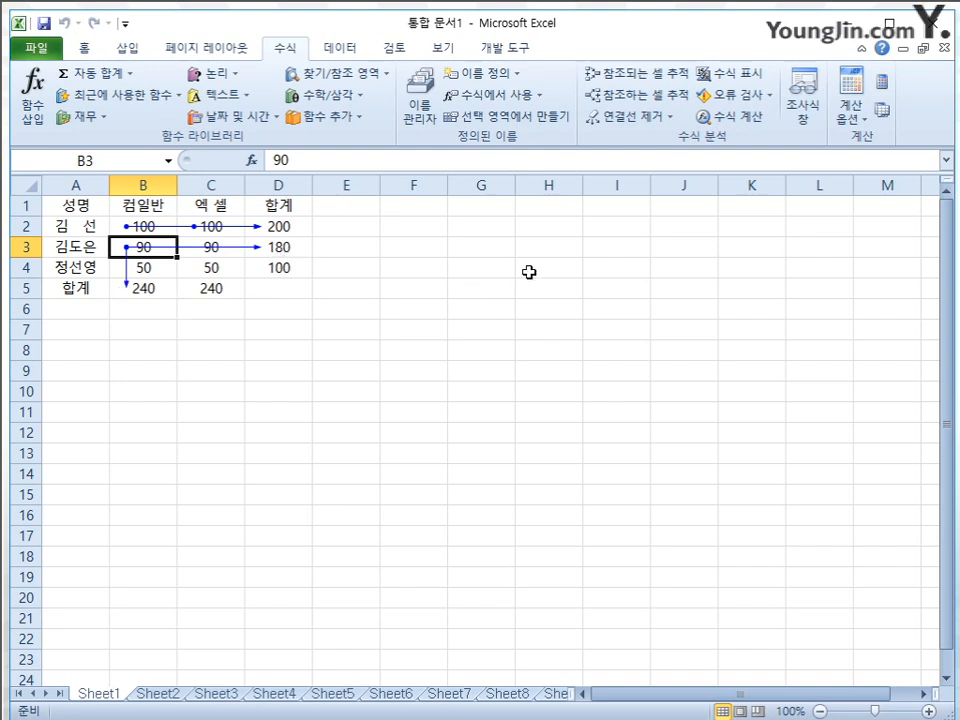
Remove all tracer arrows from Sheet1 and look through the separate precedent and dependent arrow removal options
click(668, 118)
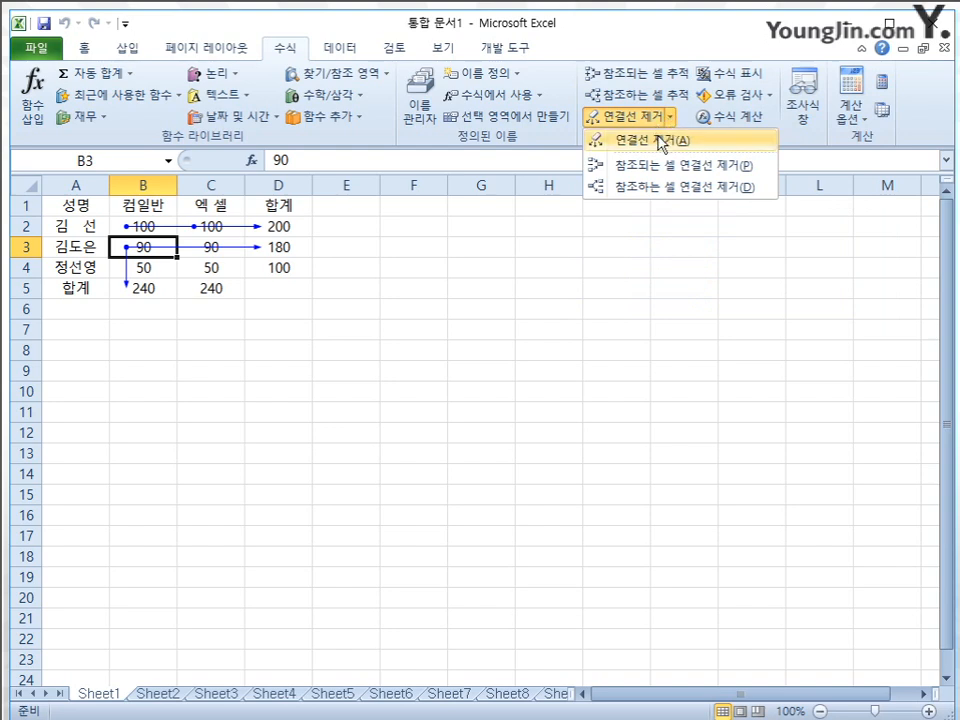
click(661, 142)
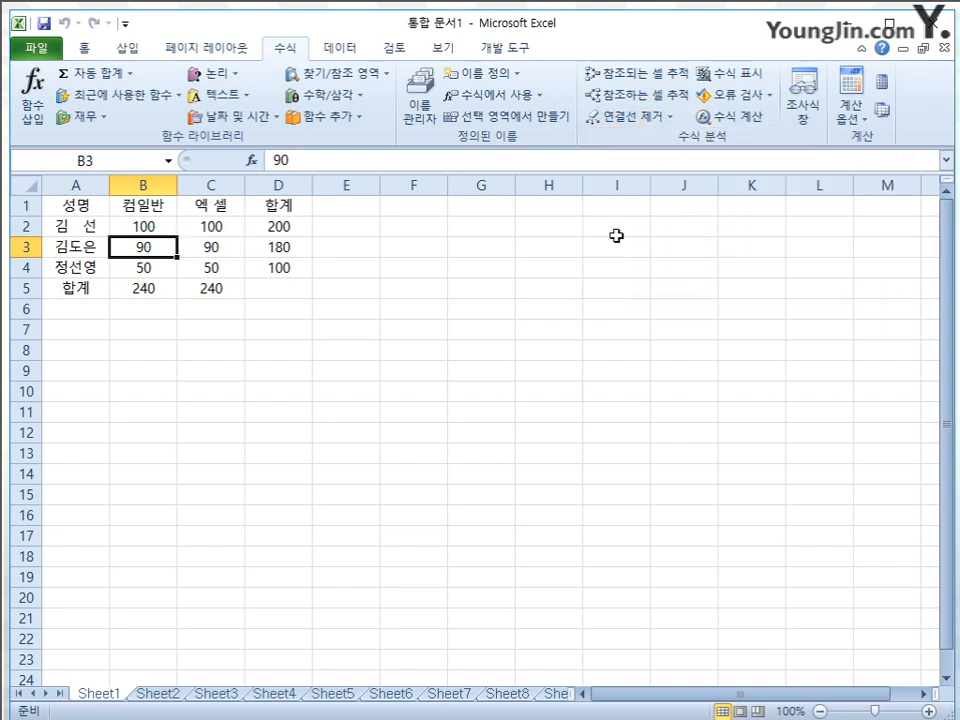
click(668, 118)
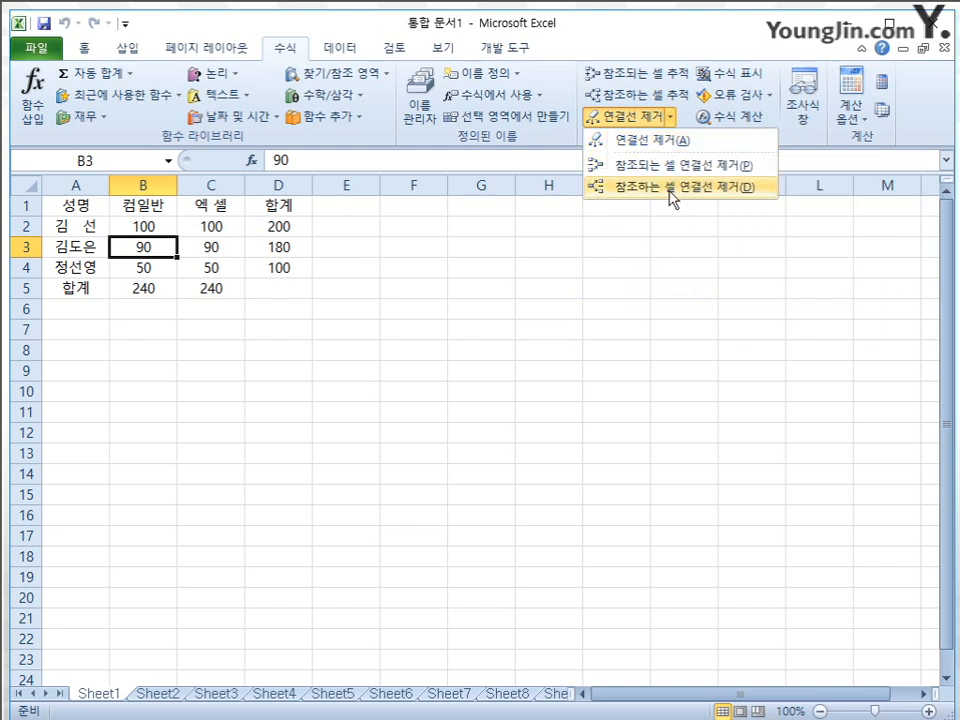
click(667, 254)
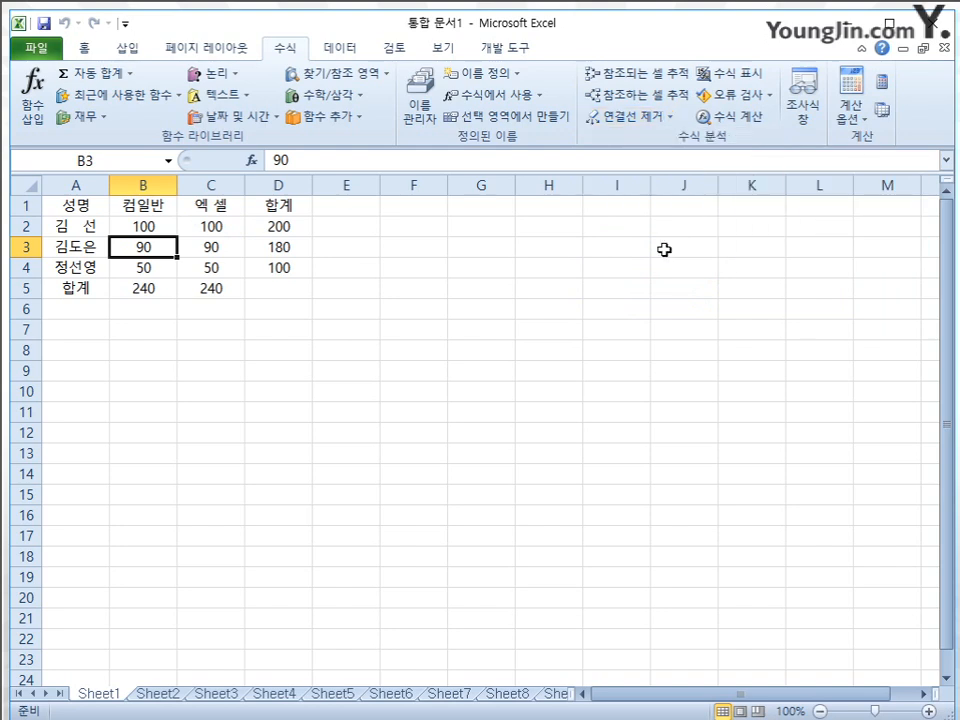
Show the formulas in the cells of Sheet1 to examine them, and switch back to showing results
click(753, 84)
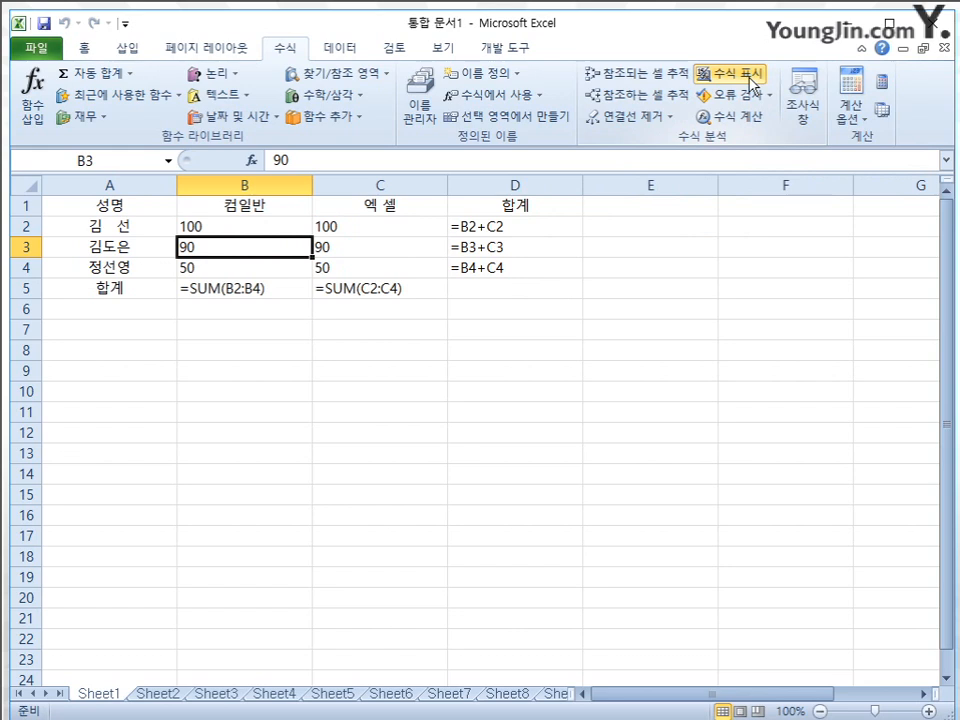
click(753, 84)
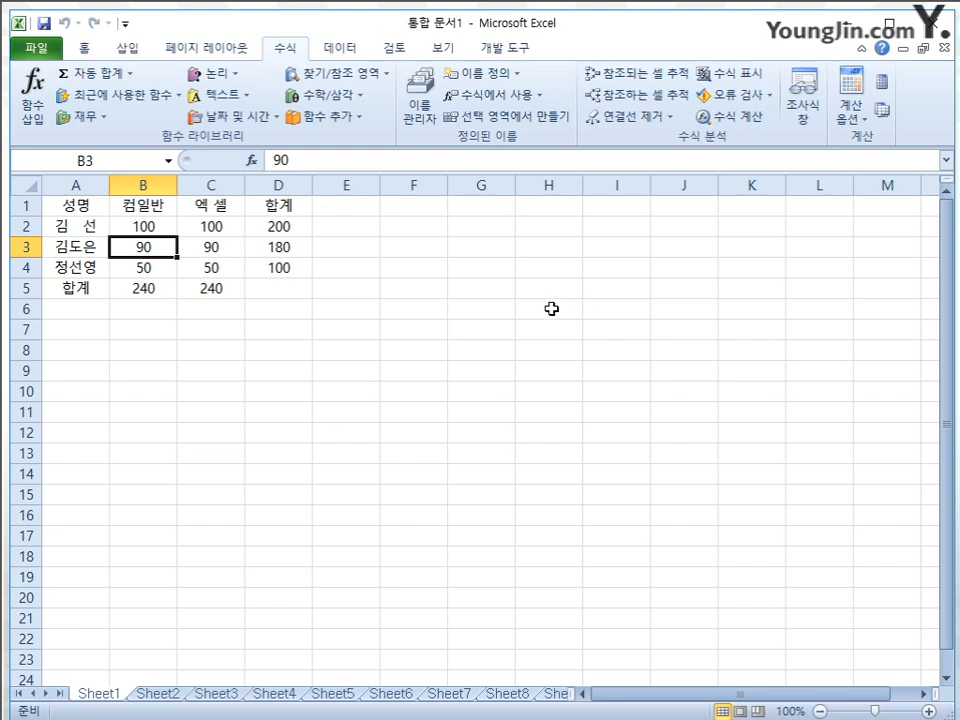
Re-enter the score in B2 as text with a leading apostrophe ('100), and check the total formulas in D2 and B5
click(158, 224)
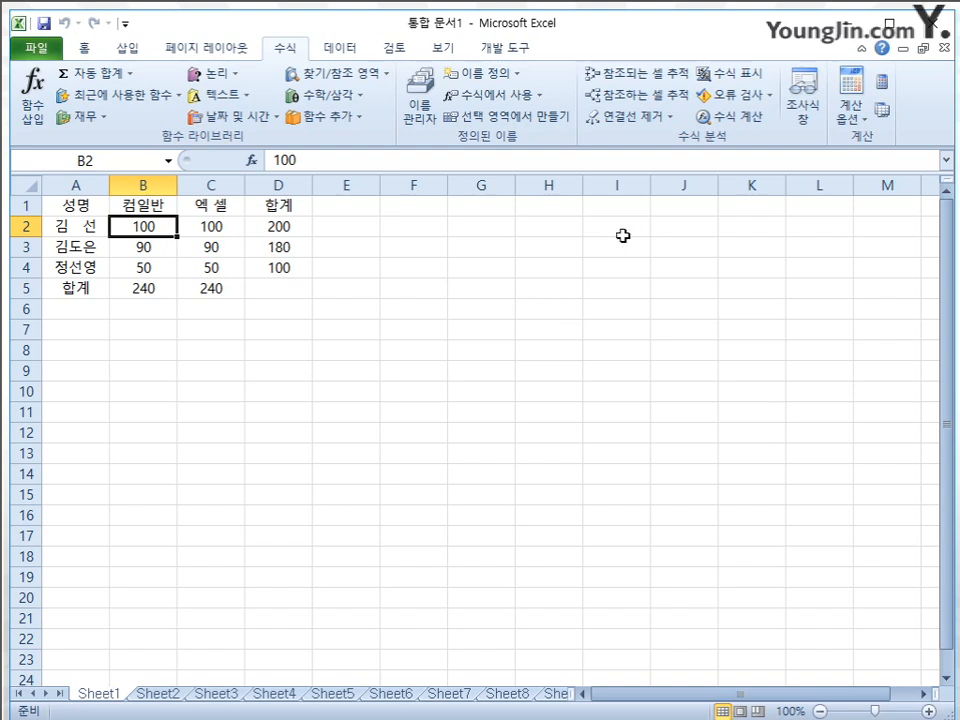
key(Delete)
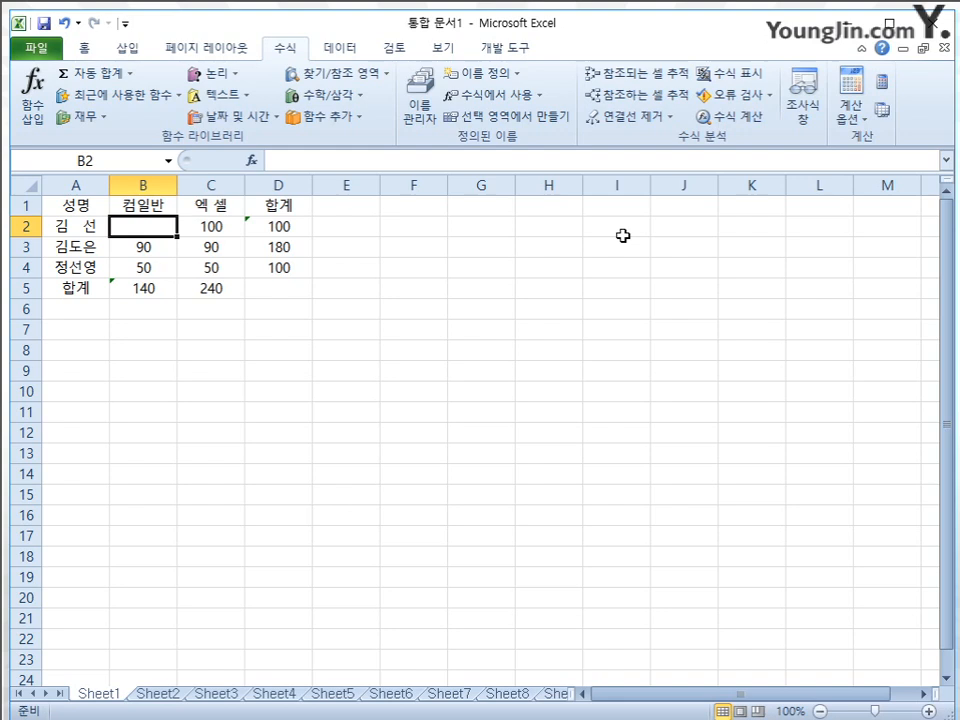
text(')
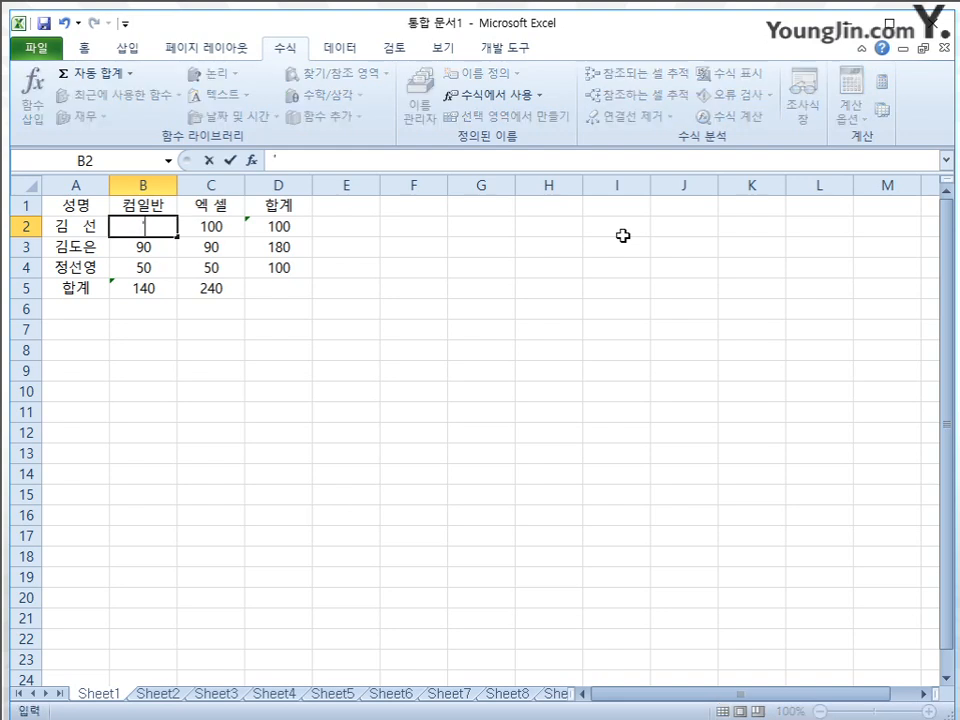
text(100)
key(Return)
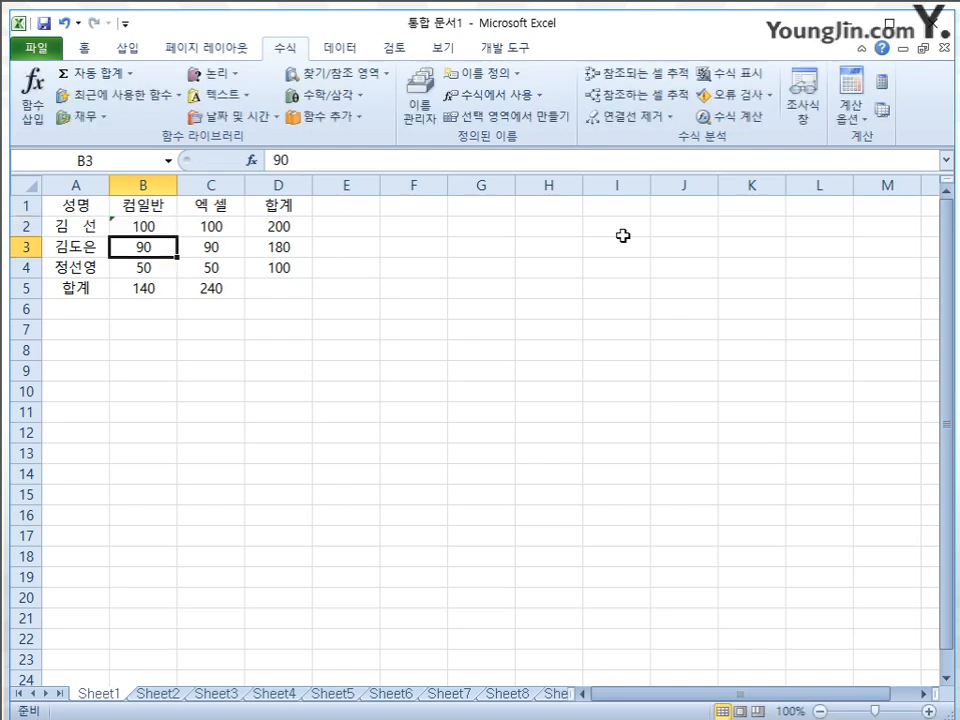
click(268, 228)
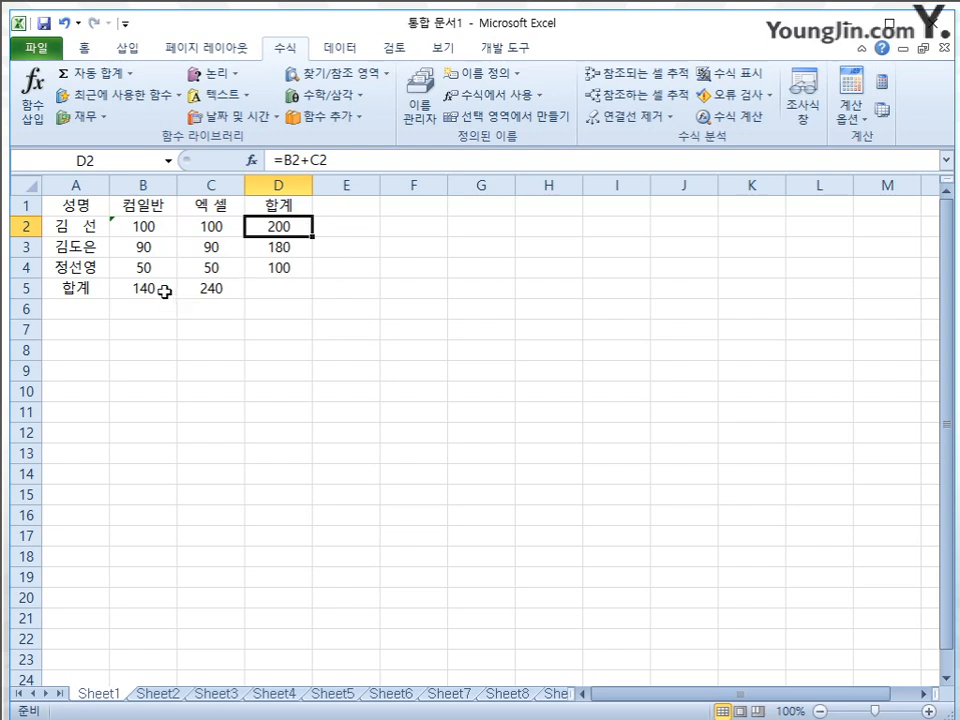
click(160, 290)
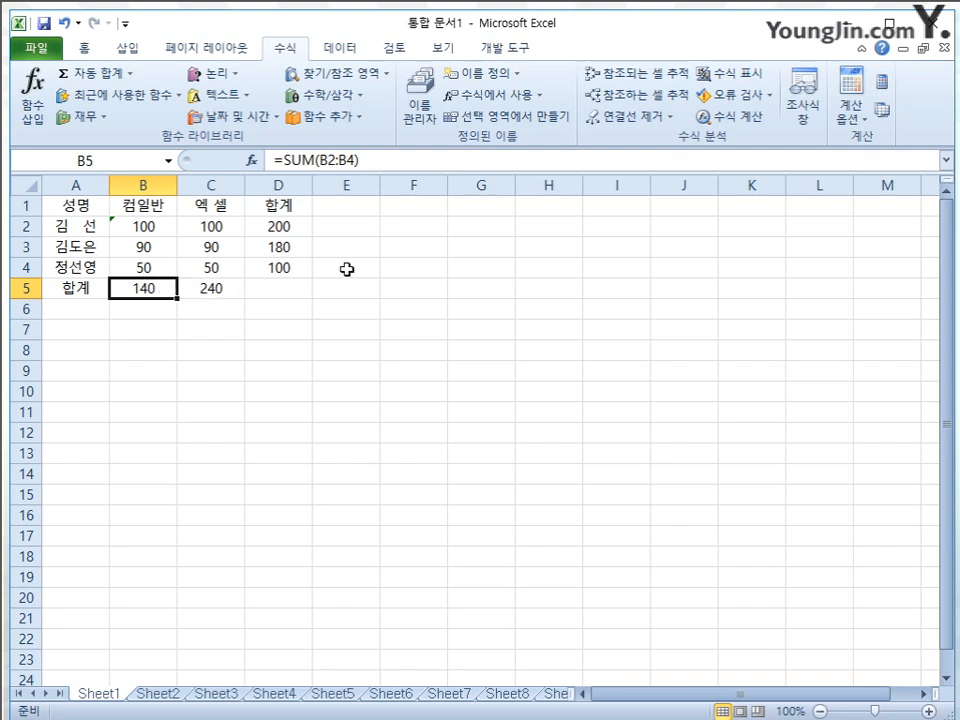
Run error checking on Sheet1 and examine the formula and error checking rule options, leaving them without saving changes
click(772, 103)
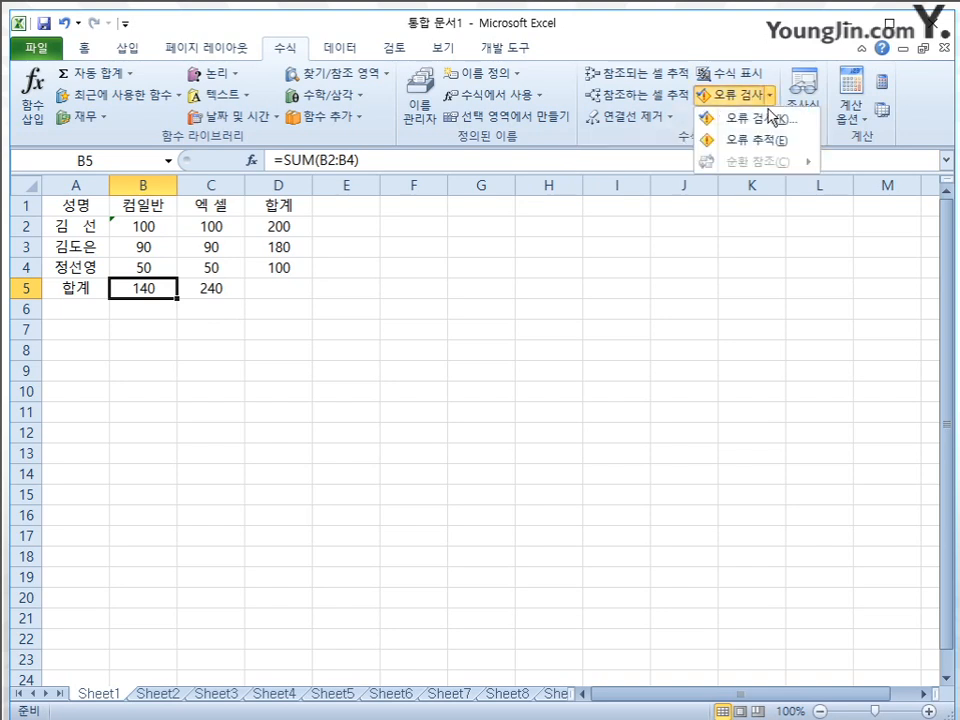
click(752, 118)
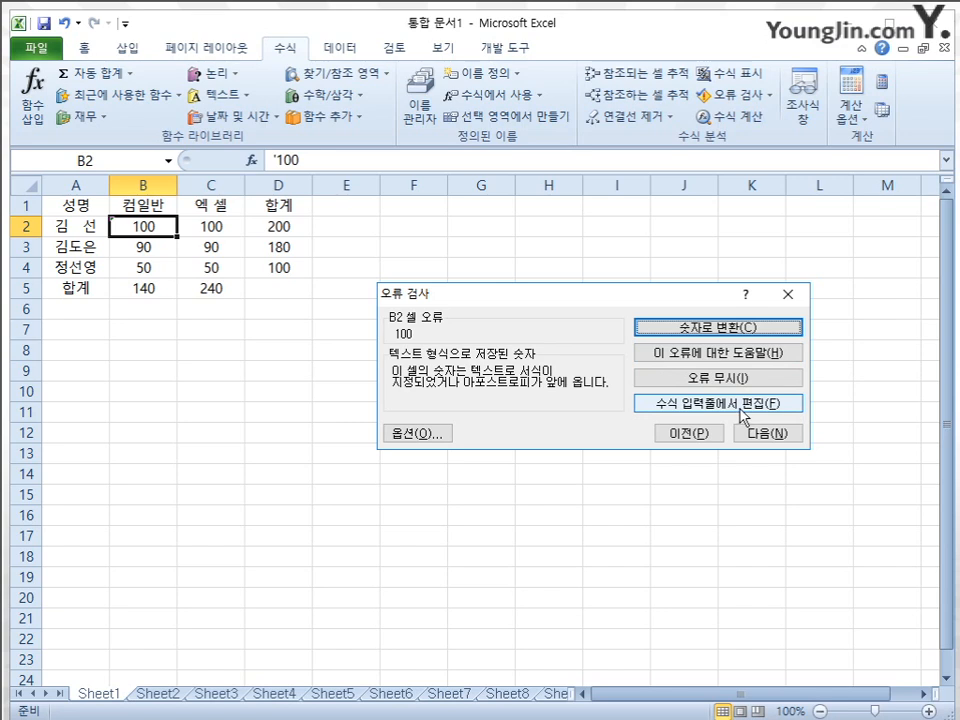
click(420, 434)
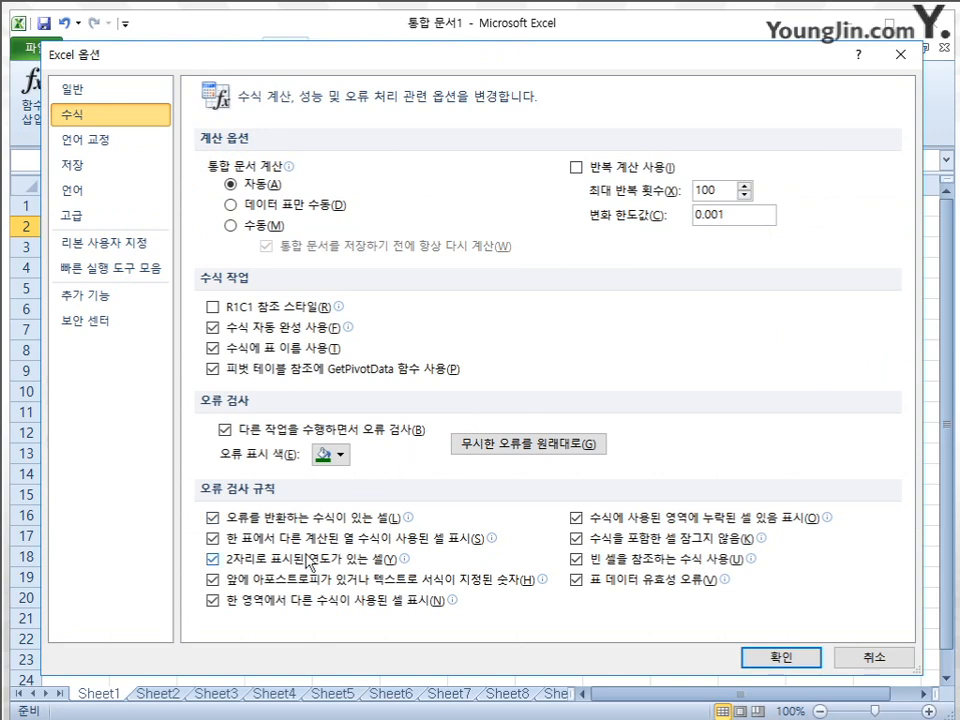
click(872, 656)
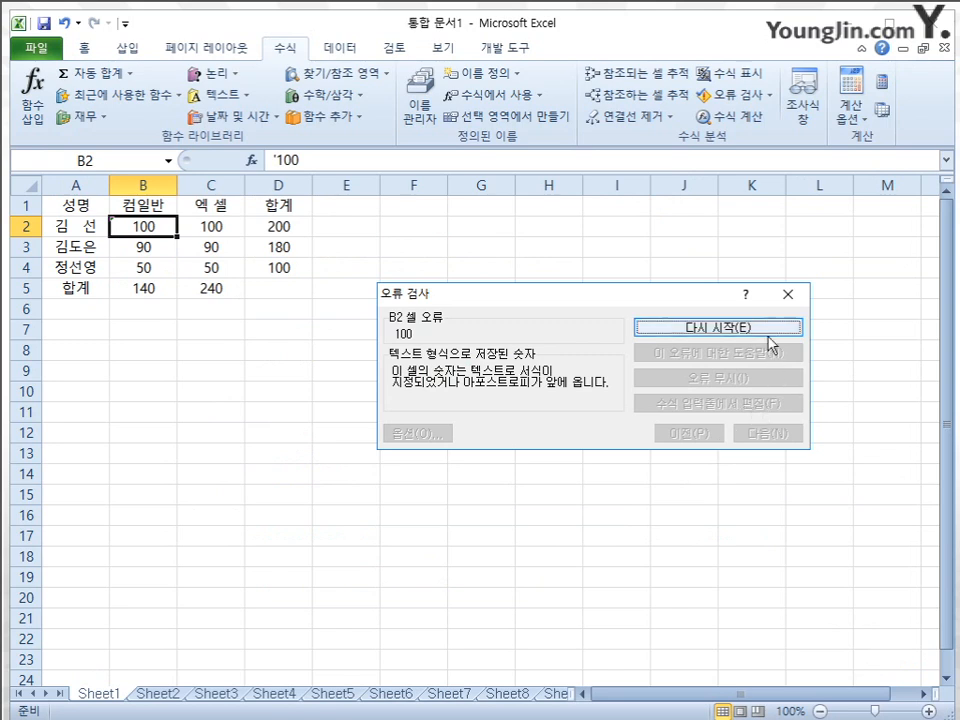